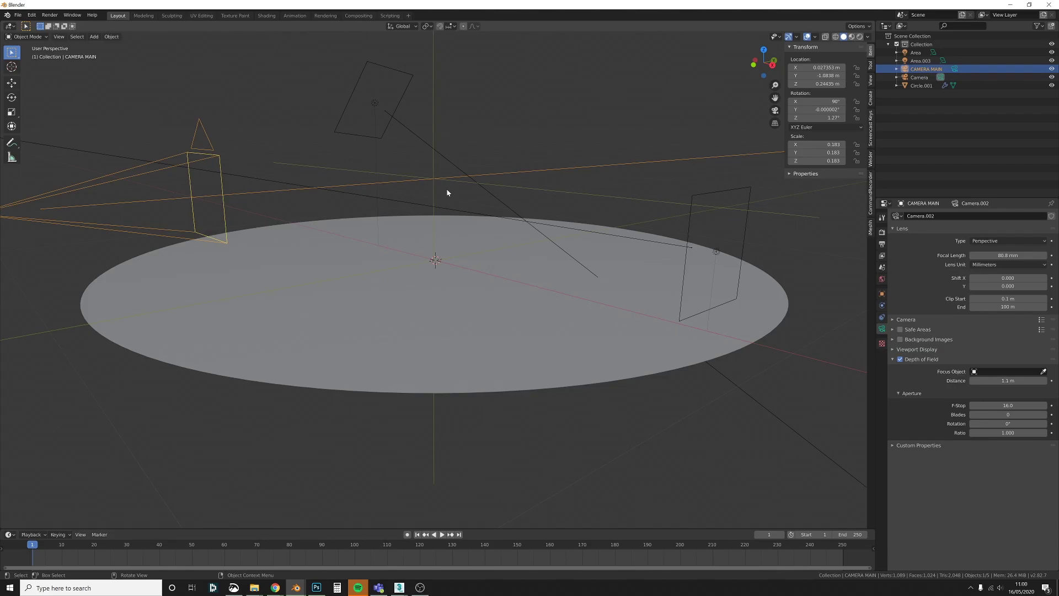
# Step: Inspect the ground disc, camera and area lights, and open the world's environment lighting settings
pyautogui.scroll(-3, 447, 192)
pyautogui.moveTo(449, 193); pyautogui.dragTo(458, 269, button='middle')
pyautogui.click(458, 270)
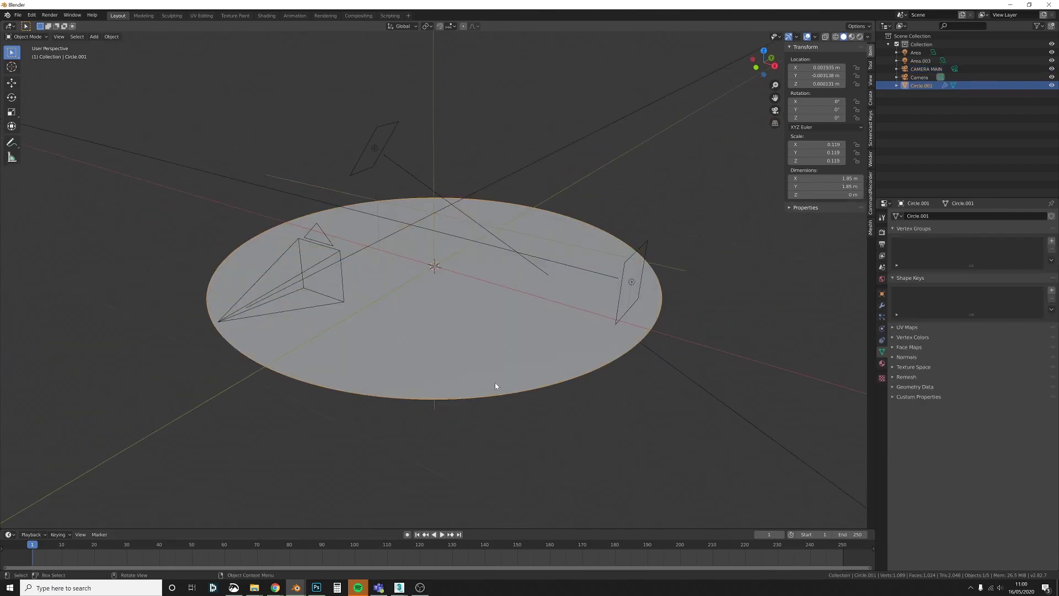
pyautogui.click(337, 244)
pyautogui.click(599, 279)
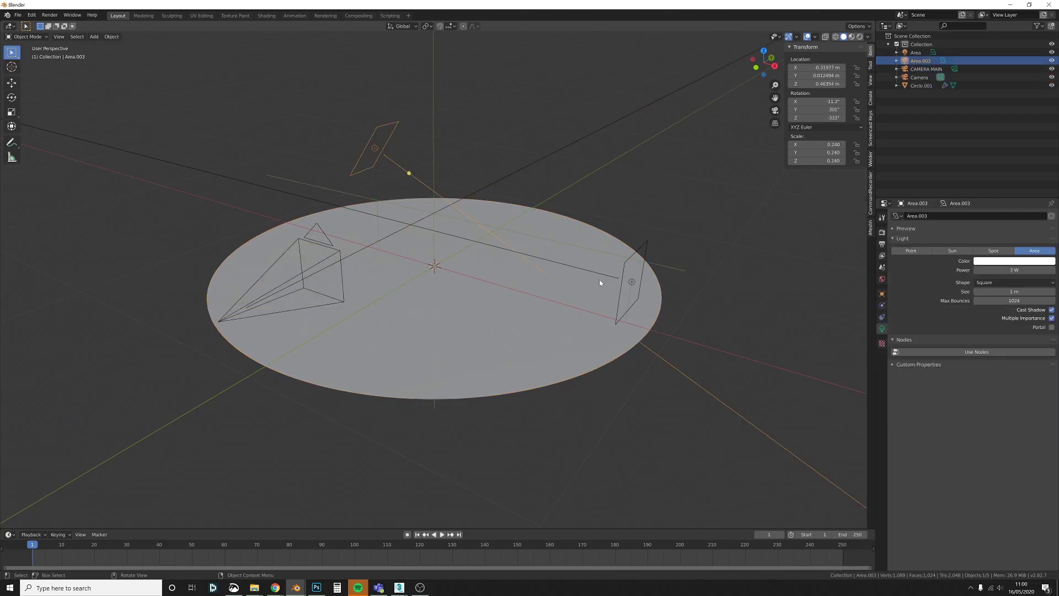
pyautogui.click(882, 279)
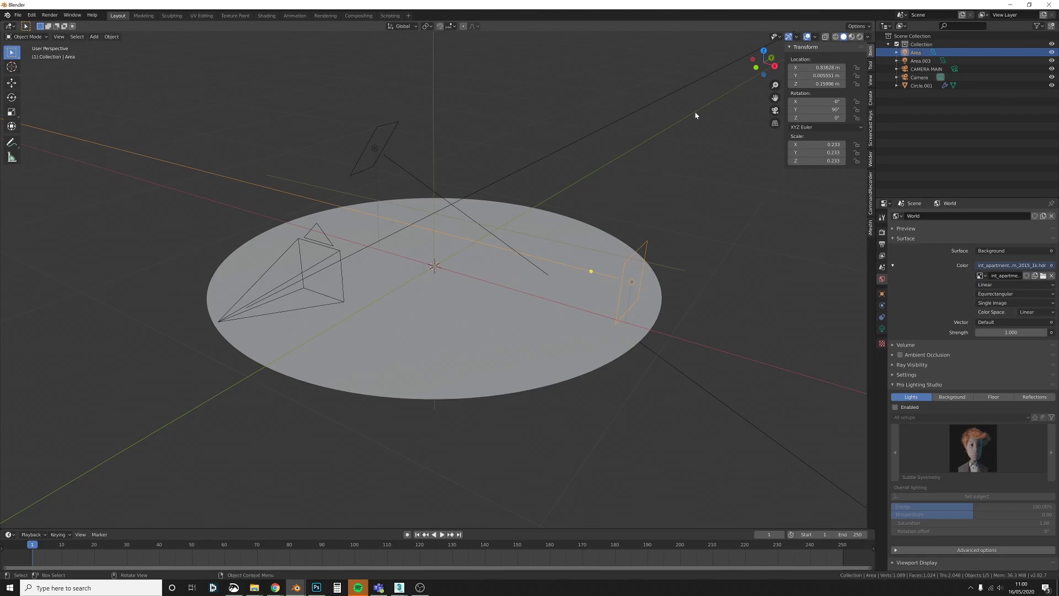
# Step: Move the two area lights and the ground disc into a new collection named "dont touch", leaving the cameras out
pyautogui.press('a')
pyautogui.press('b')
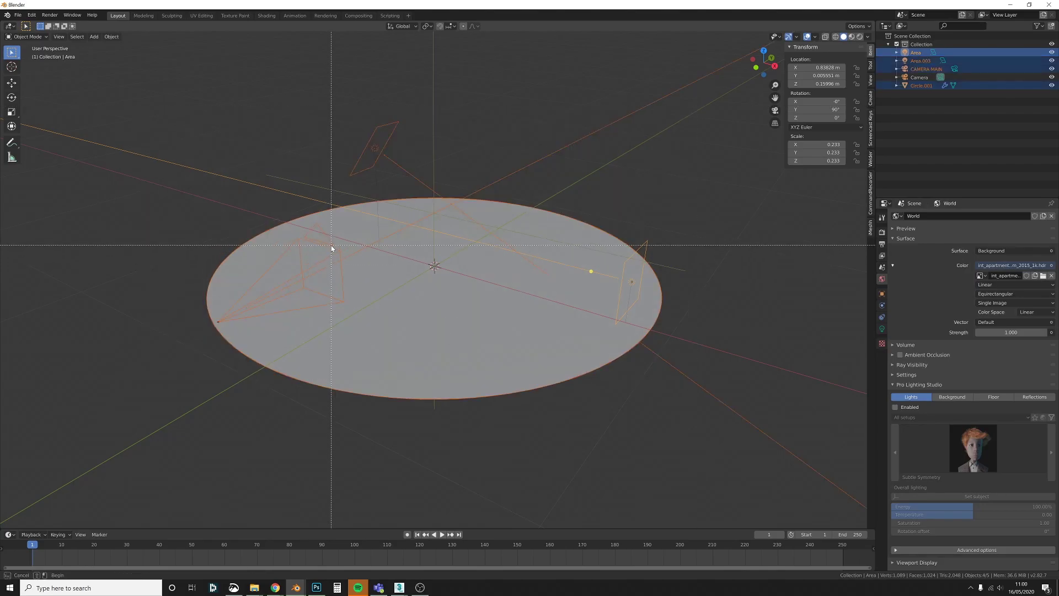
pyautogui.moveTo(331, 246); pyautogui.dragTo(366, 264, button='middle')
pyautogui.keyDown('shift'); pyautogui.click(418, 304); pyautogui.keyUp('shift')
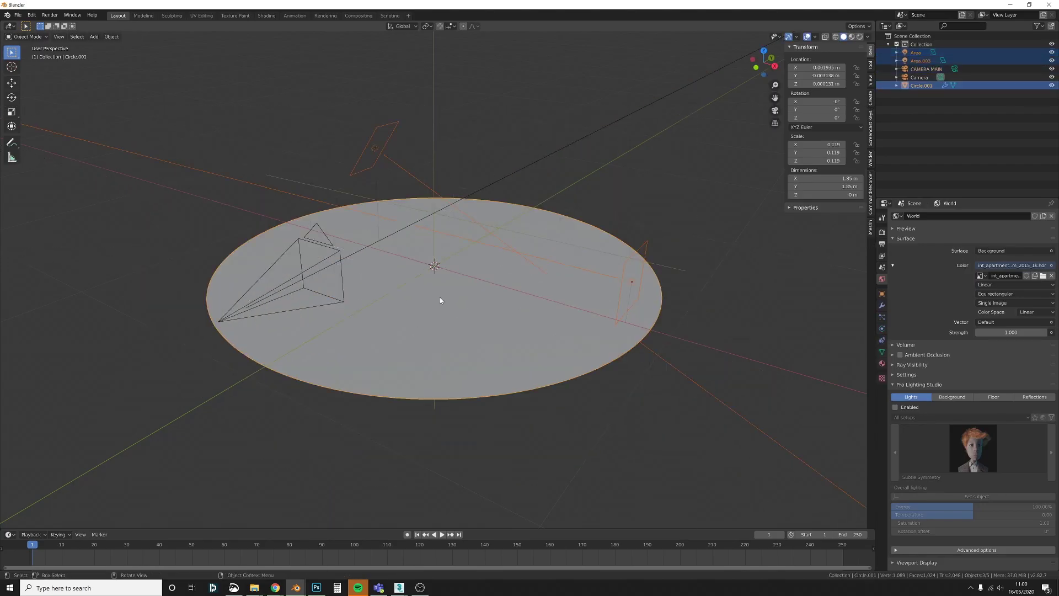
pyautogui.press('m')
pyautogui.click(437, 322)
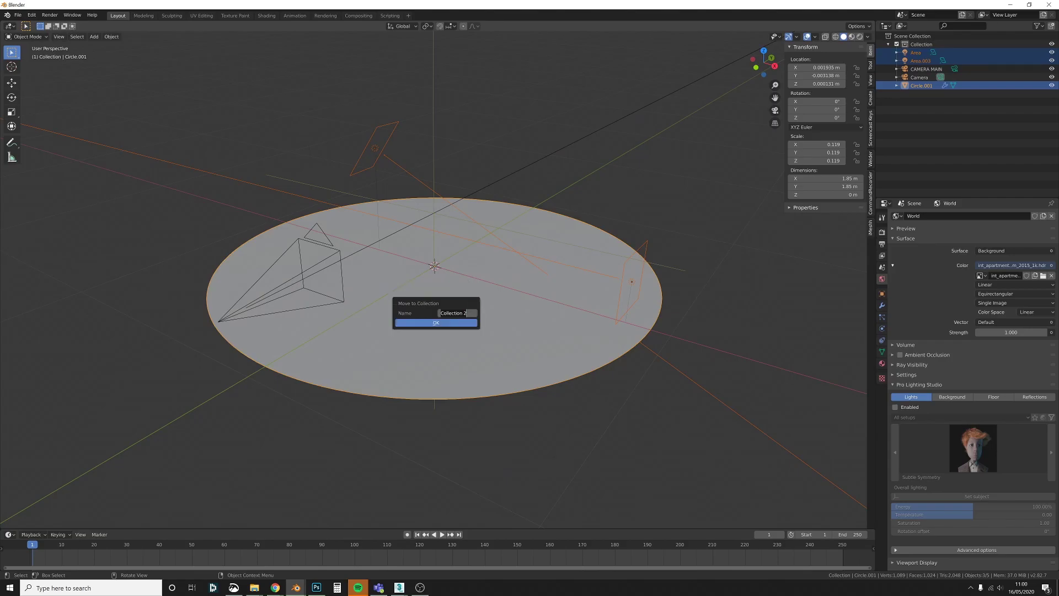
pyautogui.write('dont touch')
pyautogui.press('Return')
pyautogui.click(451, 324)
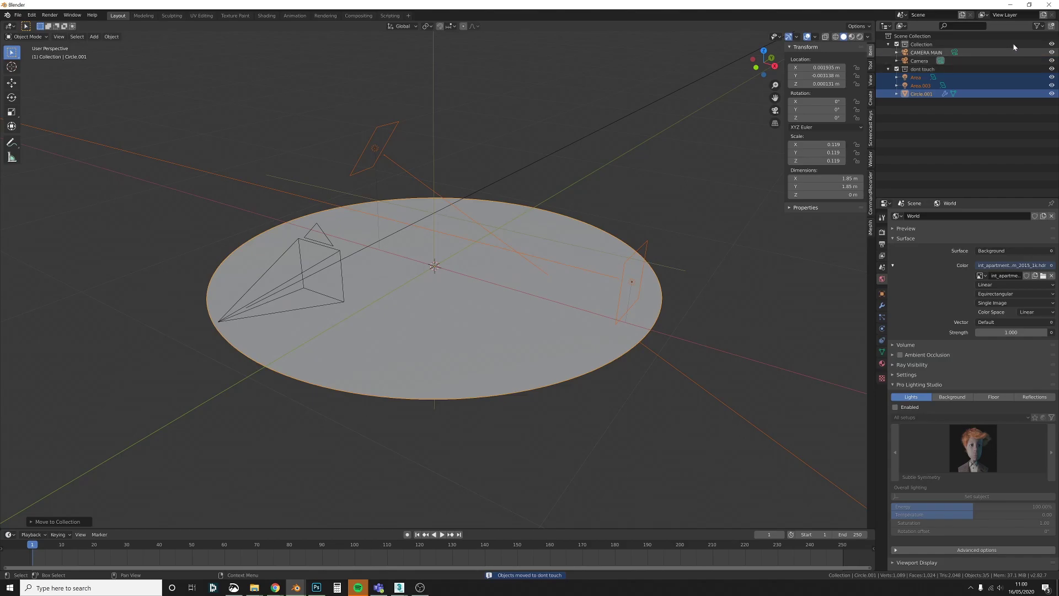
# Step: Show the selectability toggles in the outliner and make the "dont touch" collection unselectable
pyautogui.click(1036, 26)
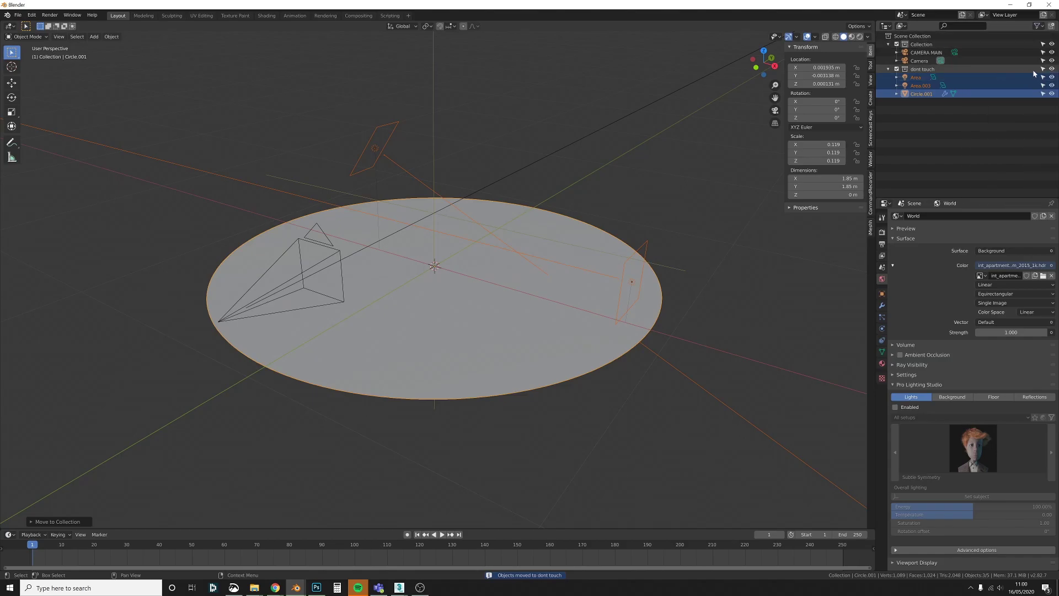
pyautogui.click(1042, 69)
pyautogui.click(343, 280)
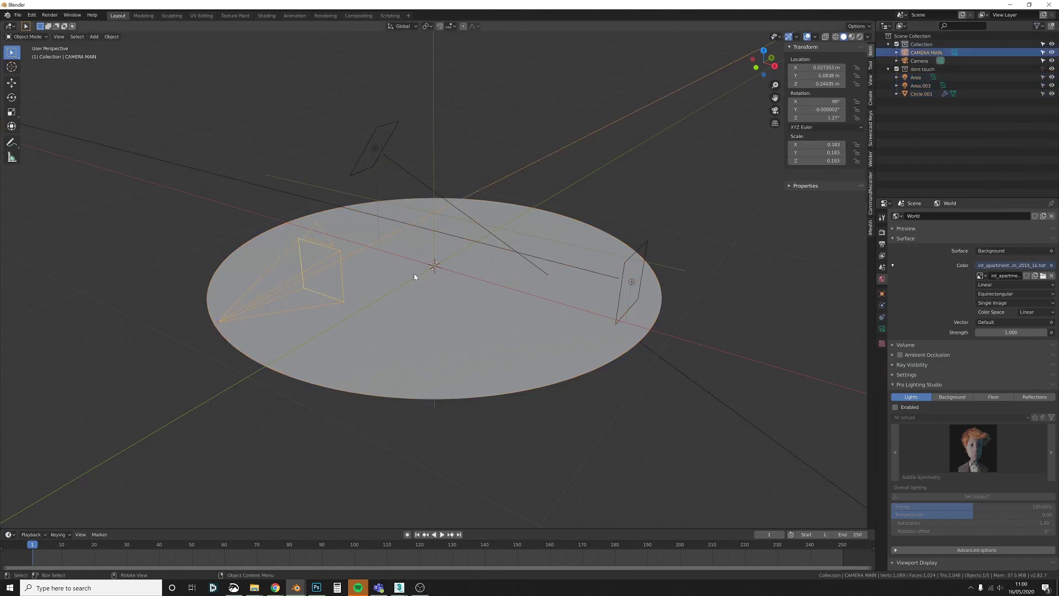
pyautogui.press('g')
pyautogui.rightClick(445, 276)
# Step: Add a mesh cylinder at the scene origin and scale it down to about 0.166 m
pyautogui.moveTo(448, 252)
pyautogui.mouseDown(button='middle')
pyautogui.moveTo(426, 247)
pyautogui.moveTo(454, 251)
pyautogui.mouseUp(button='middle')
pyautogui.hotkey('shift', 'a')
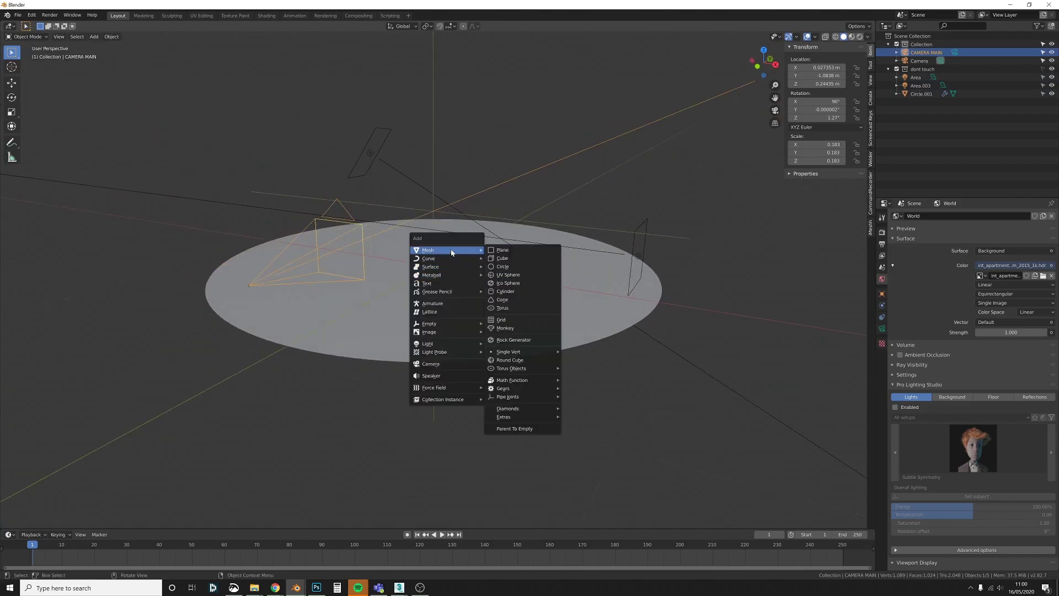
pyautogui.click(508, 294)
pyautogui.press('s')
pyautogui.click(465, 276)
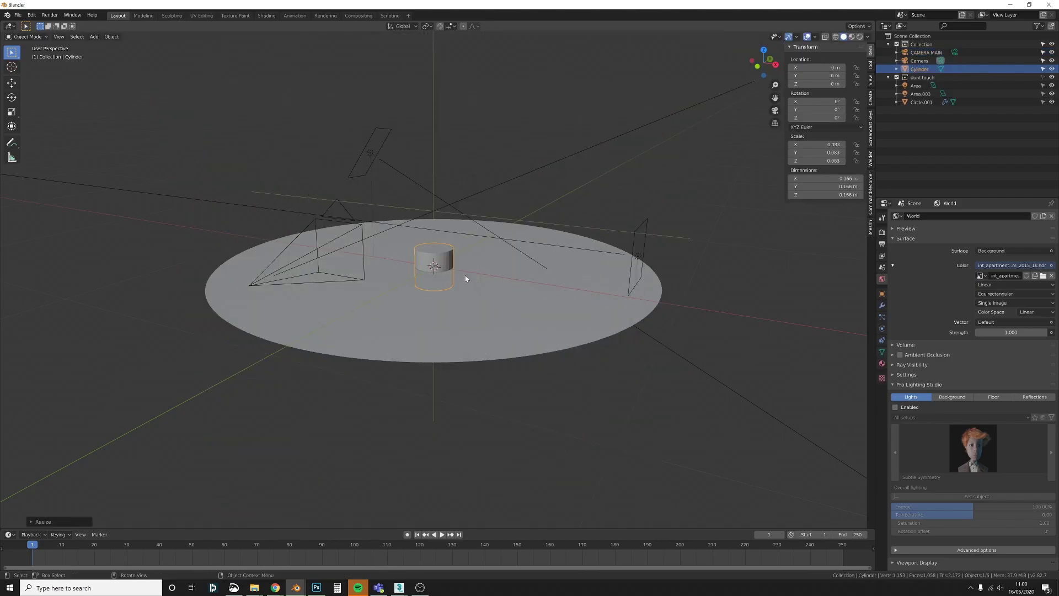
# Step: Narrow the cylinder horizontally to about 0.092 m across and position it vertically so its base rests on the floor
pyautogui.scroll(6, 468, 276)
pyautogui.press('KP_1')
pyautogui.press('g')
pyautogui.press('z')
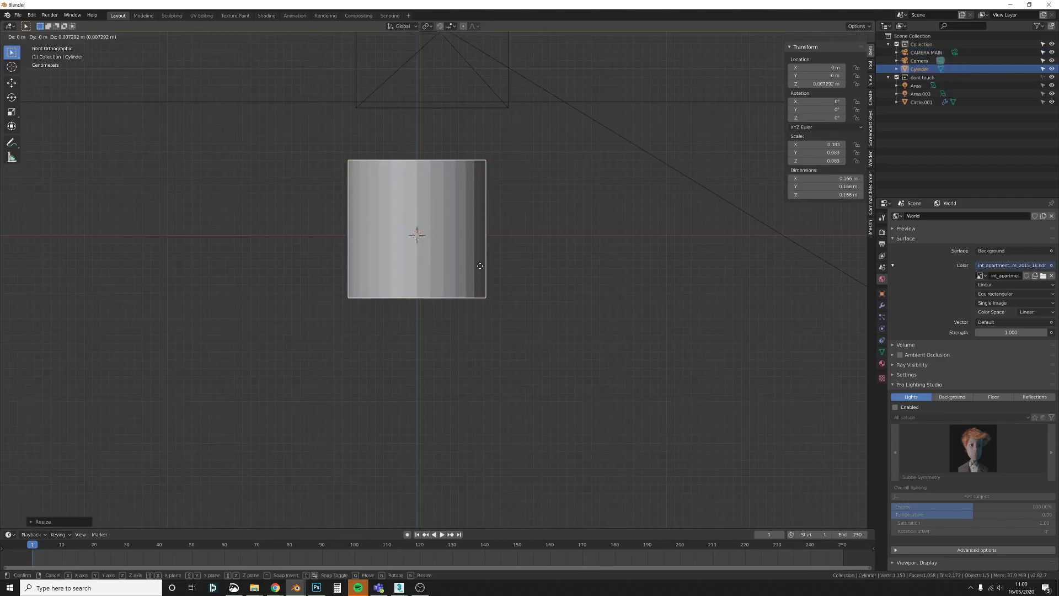
pyautogui.click(508, 249)
pyautogui.press('s')
pyautogui.hotkey('shift', 'z')
pyautogui.click(460, 249)
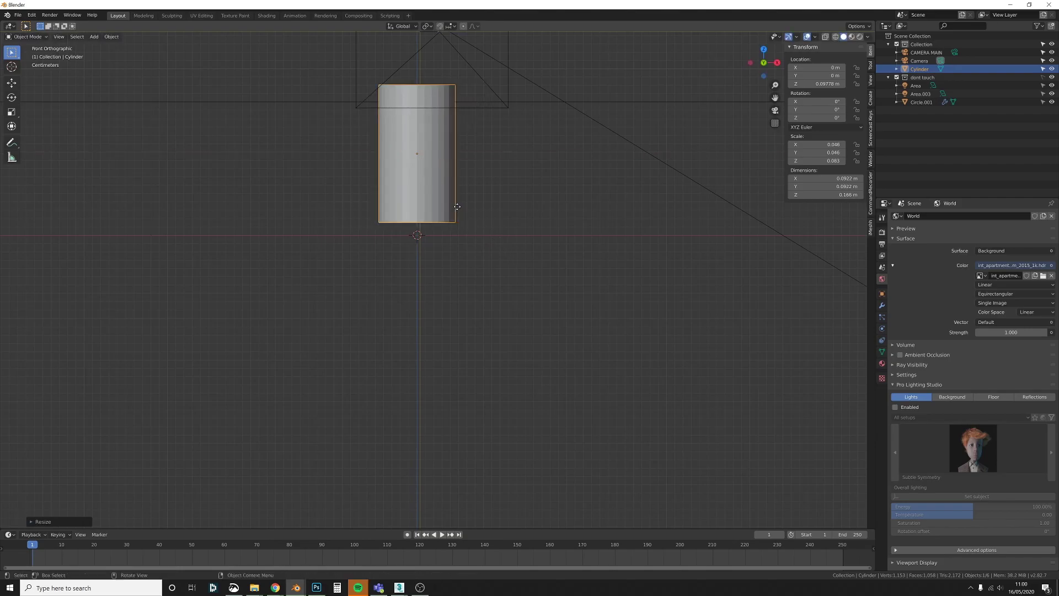
pyautogui.press('g')
pyautogui.press('z')
pyautogui.click(458, 248)
# Step: Extrude the cylinder's top face and scale it slightly inward to form a thin rim
pyautogui.moveTo(454, 228); pyautogui.dragTo(471, 353, button='middle')
pyautogui.press('Tab')
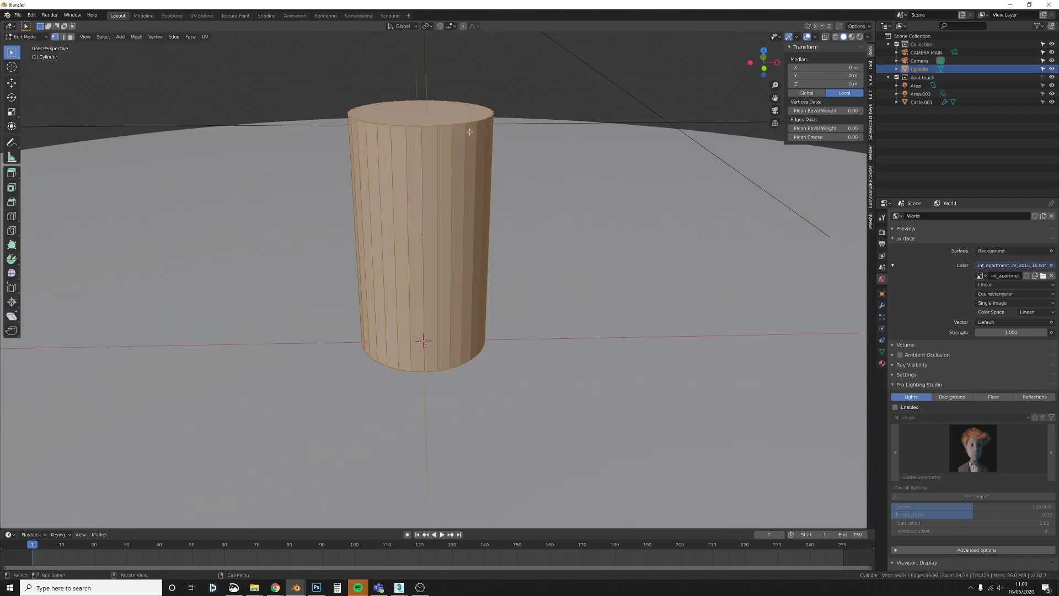
pyautogui.keyDown('alt'); pyautogui.click(466, 120); pyautogui.keyUp('alt')
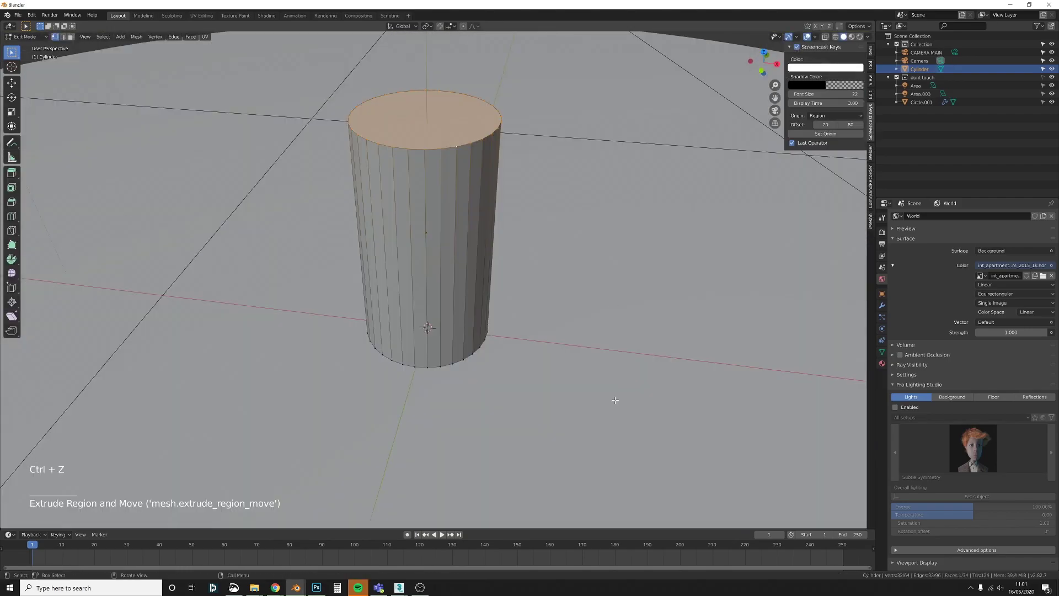
pyautogui.press('e')
pyautogui.press('s')
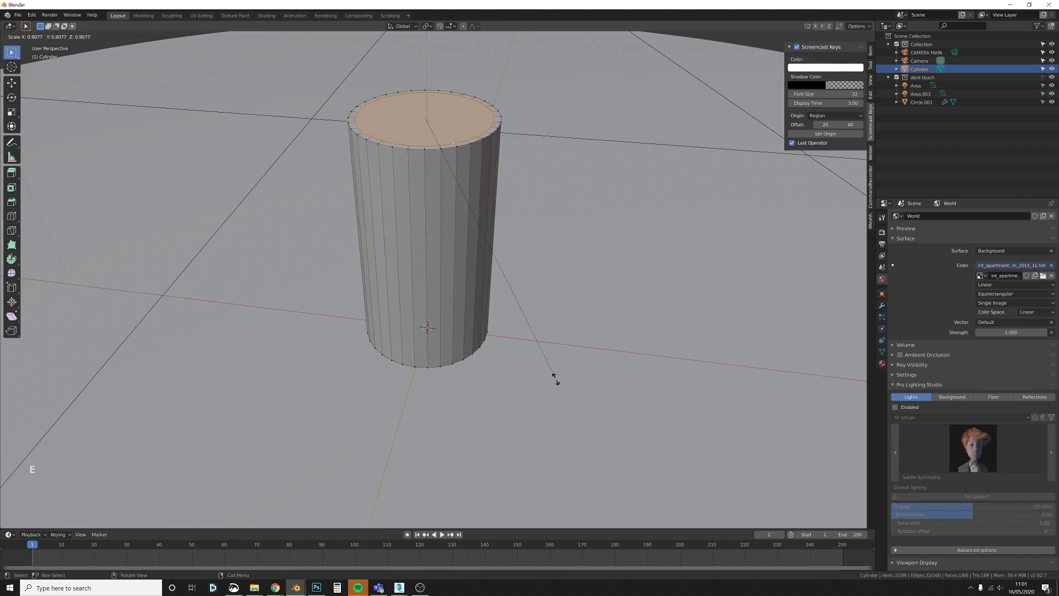
pyautogui.click(545, 365)
# Step: Extrude the inner top face and move it down along Z to just above the base, hollowing out the cylinder
pyautogui.moveTo(492, 356); pyautogui.dragTo(495, 325, button='middle')
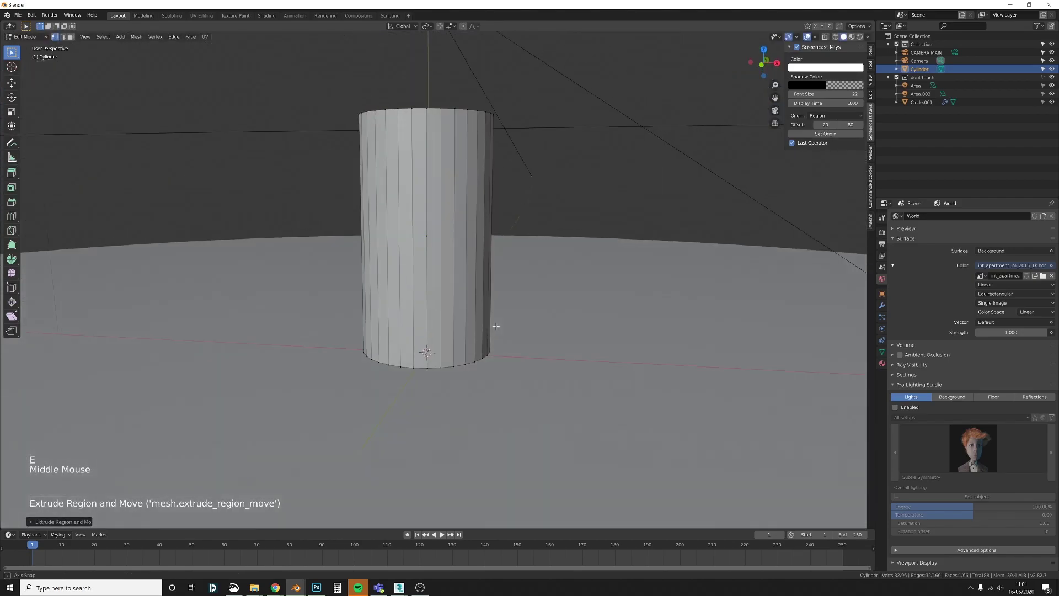
pyautogui.press('KP_1')
pyautogui.press('e')
pyautogui.click(479, 443)
pyautogui.press('z')
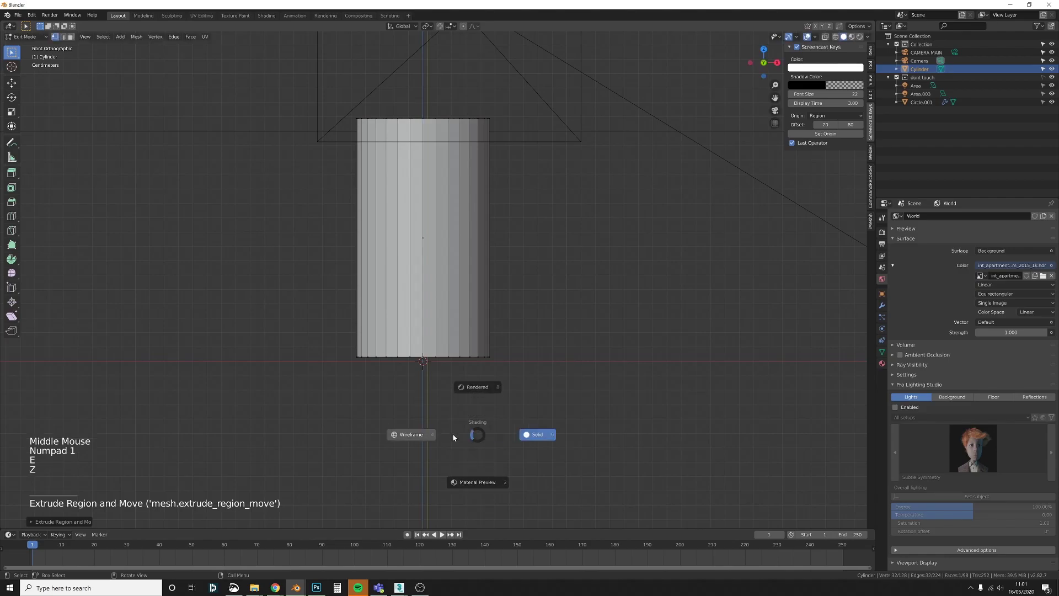
pyautogui.click(411, 435)
pyautogui.press('g')
pyautogui.press('z')
pyautogui.click(466, 367)
pyautogui.moveTo(466, 367); pyautogui.dragTo(454, 385, button='middle')
pyautogui.press('z')
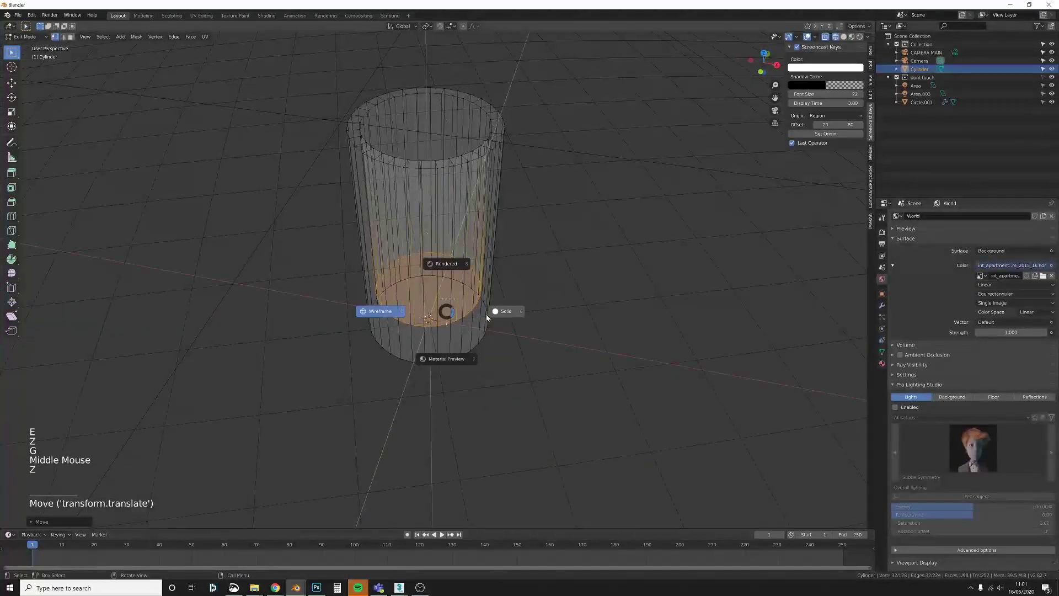
pyautogui.click(491, 313)
# Step: Bevel the outer and inner rim edge loops together with the outer base edge loop
pyautogui.press('2')
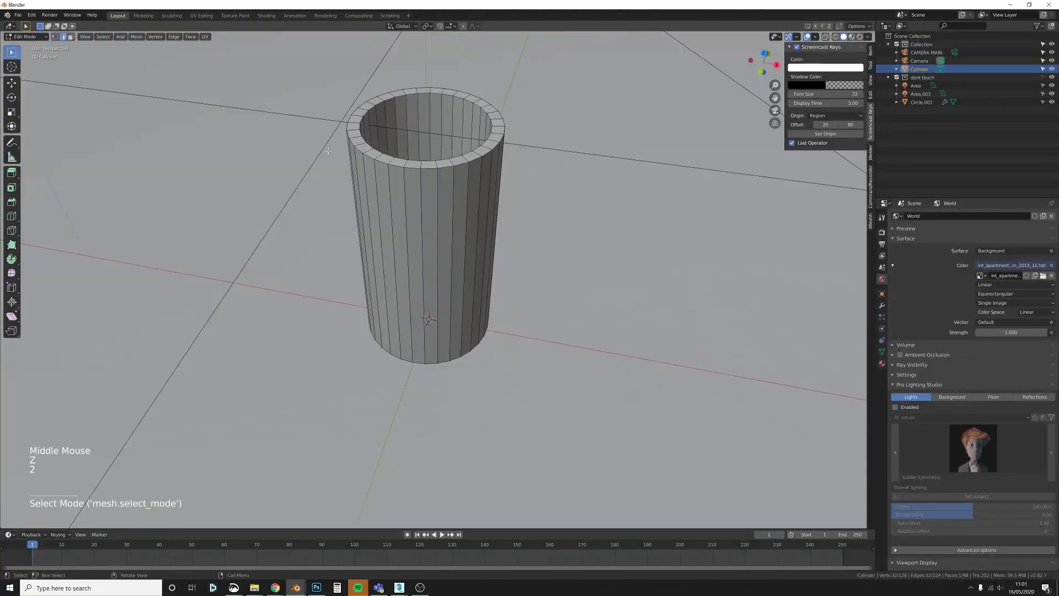
pyautogui.keyDown('alt'); pyautogui.keyDown('shift'); pyautogui.click(445, 168); pyautogui.keyUp('shift'); pyautogui.keyUp('alt')
pyautogui.keyDown('alt'); pyautogui.keyDown('shift'); pyautogui.click(413, 160); pyautogui.keyUp('shift'); pyautogui.keyUp('alt')
pyautogui.moveTo(440, 331); pyautogui.dragTo(440, 300, button='middle')
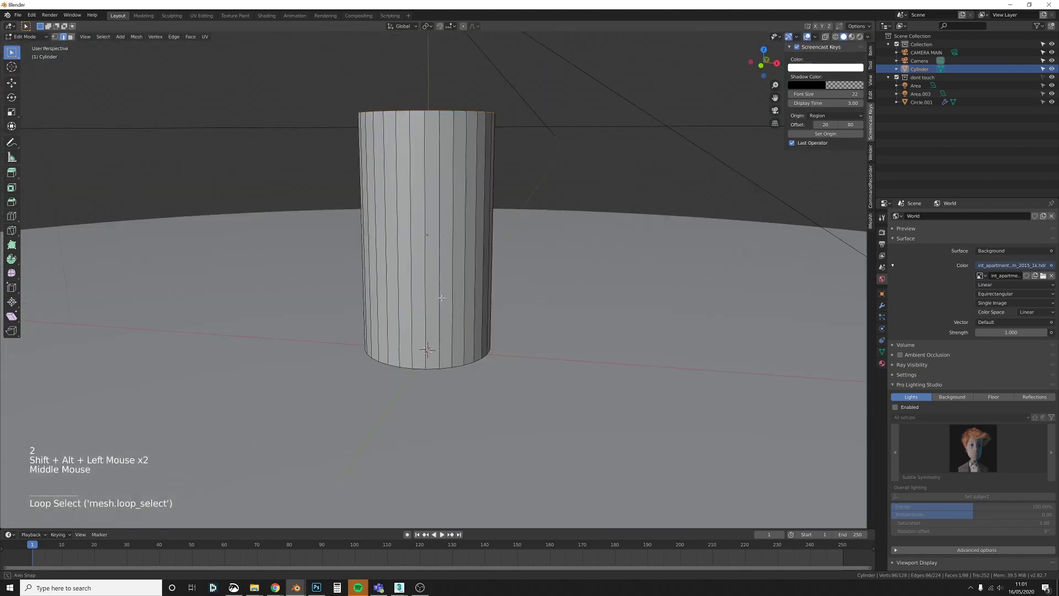
pyautogui.keyDown('alt'); pyautogui.keyDown('shift'); pyautogui.click(415, 368); pyautogui.keyUp('shift'); pyautogui.keyUp('alt')
pyautogui.hotkey('ctrl', 'b')
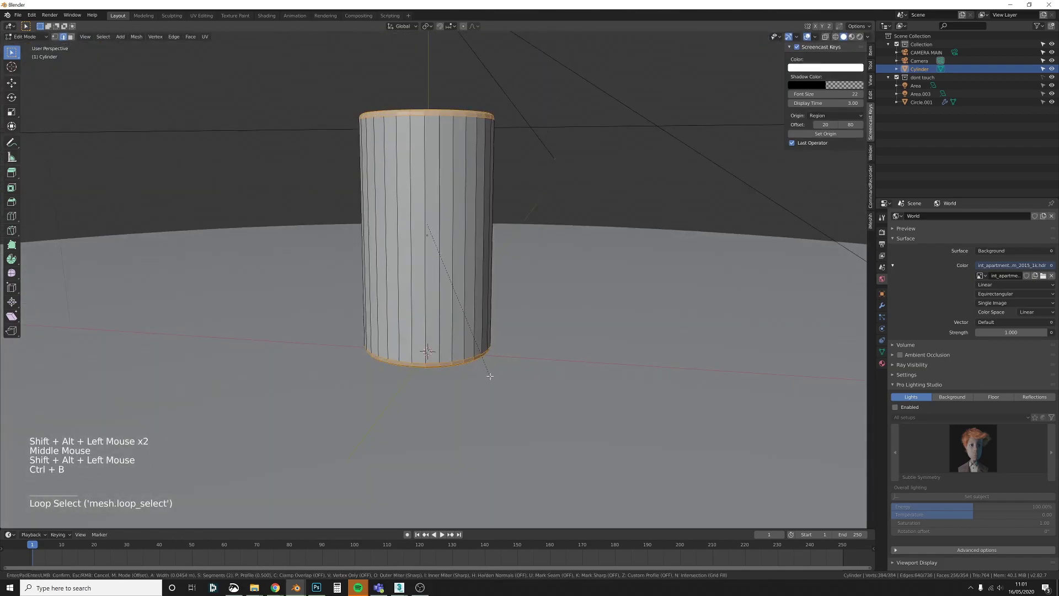
pyautogui.click(486, 353)
# Step: Shade the hollow cylinder smooth and add a Subdivision Surface modifier to it
pyautogui.moveTo(482, 320); pyautogui.dragTo(484, 303, button='middle')
pyautogui.press('Tab')
pyautogui.moveTo(479, 253); pyautogui.dragTo(480, 253, button='right')
pyautogui.moveTo(480, 254); pyautogui.dragTo(478, 223, button='middle')
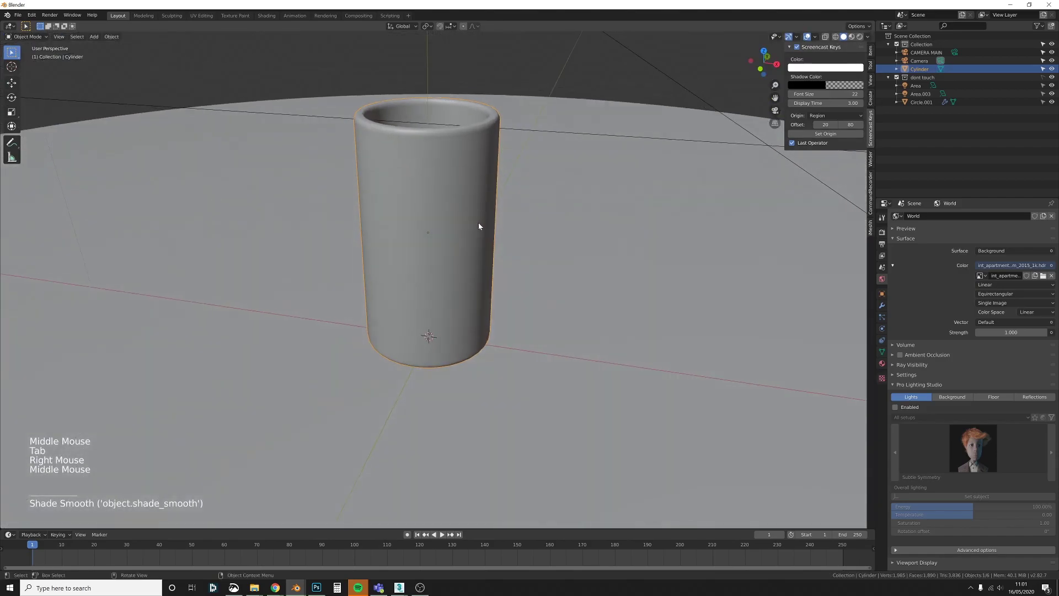
pyautogui.click(478, 223)
pyautogui.click(882, 305)
pyautogui.click(973, 216)
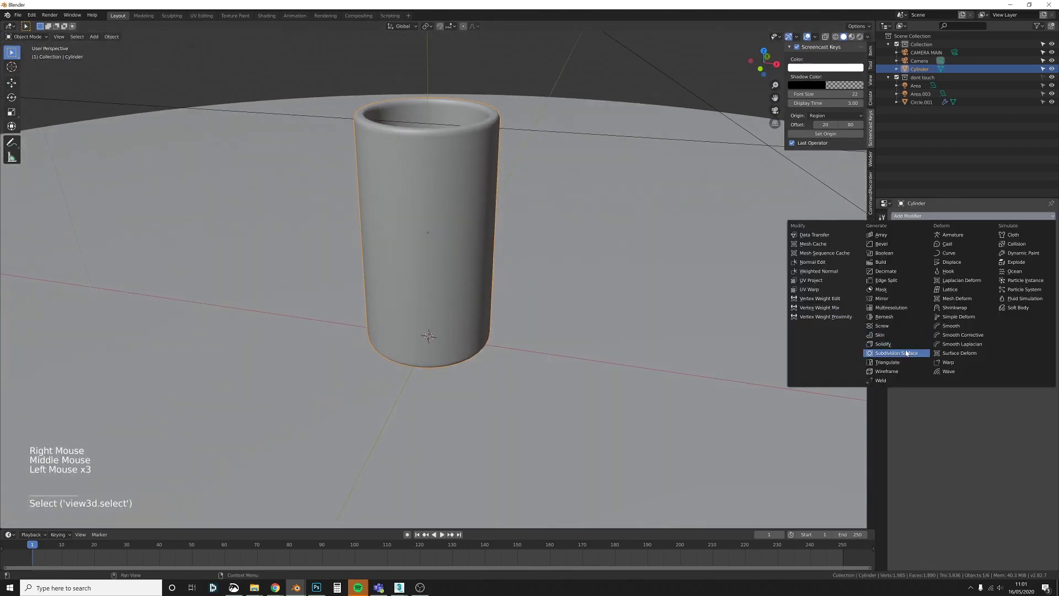
pyautogui.click(888, 346)
# Step: Add two horizontal loop cuts to the outer wall, one just below the rim and one near the base
pyautogui.moveTo(470, 196); pyautogui.dragTo(452, 133, button='middle')
pyautogui.press('Tab')
pyautogui.press('Tab')
pyautogui.press('Tab')
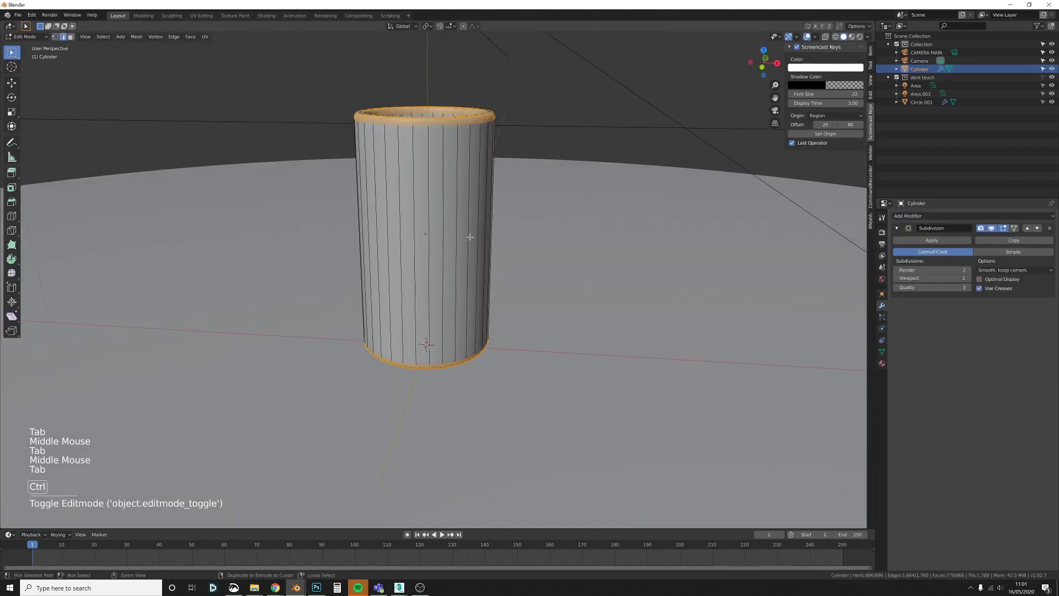
pyautogui.hotkey('ctrl', 'r')
pyautogui.click(466, 236)
pyautogui.click(458, 124)
pyautogui.hotkey('ctrl', 'r')
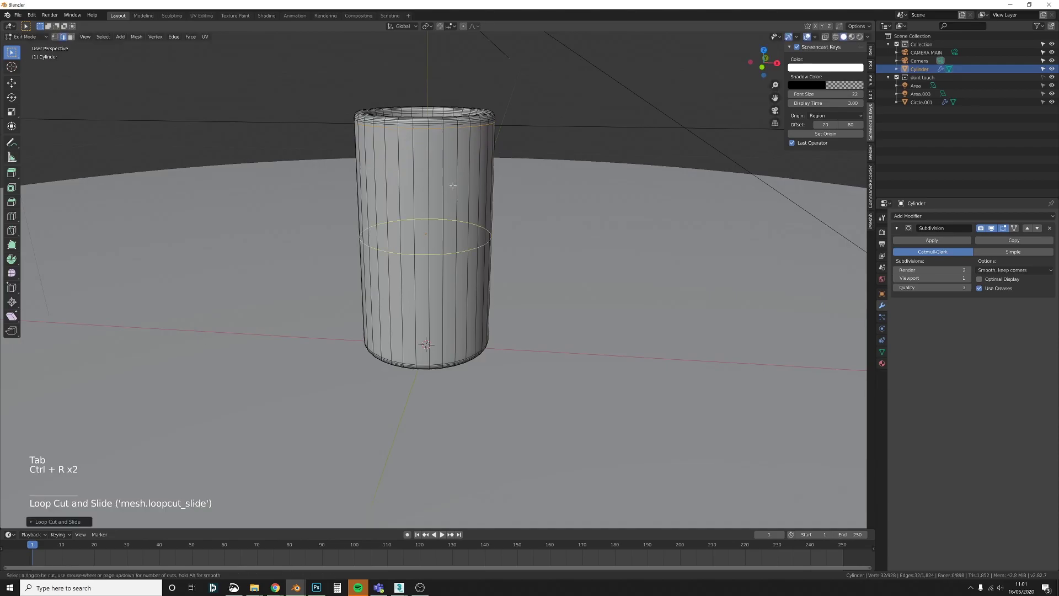
pyautogui.click(453, 188)
pyautogui.click(454, 296)
pyautogui.press('Tab')
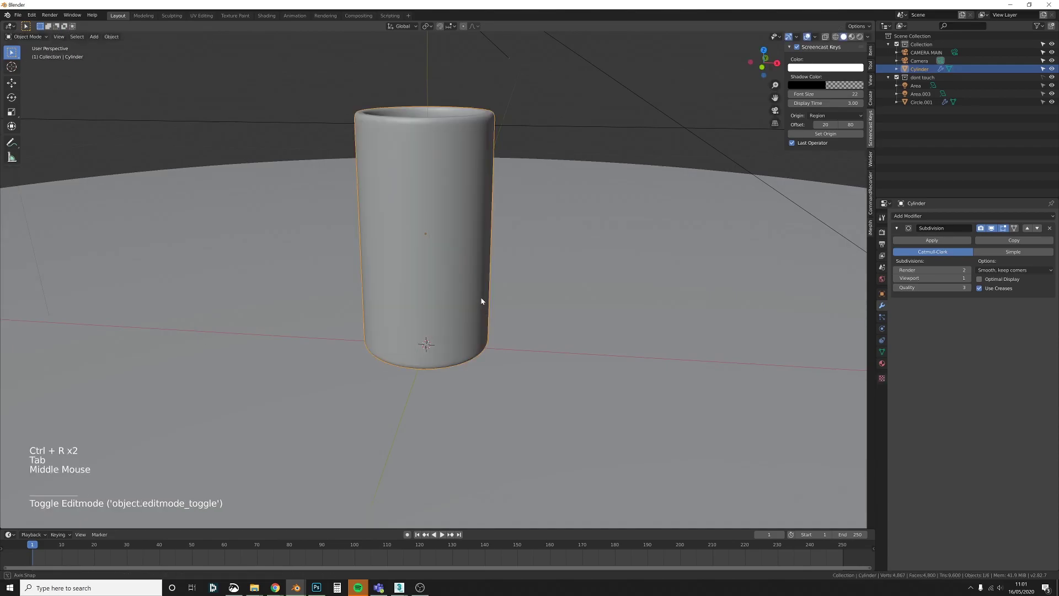
# Step: Edge-slide the lower loop cut closer to the bevelled base of the cylinder
pyautogui.moveTo(485, 300); pyautogui.dragTo(446, 355, button='middle')
pyautogui.press('Tab')
pyautogui.scroll(2, 446, 356)
pyautogui.press('g')
pyautogui.press('g')
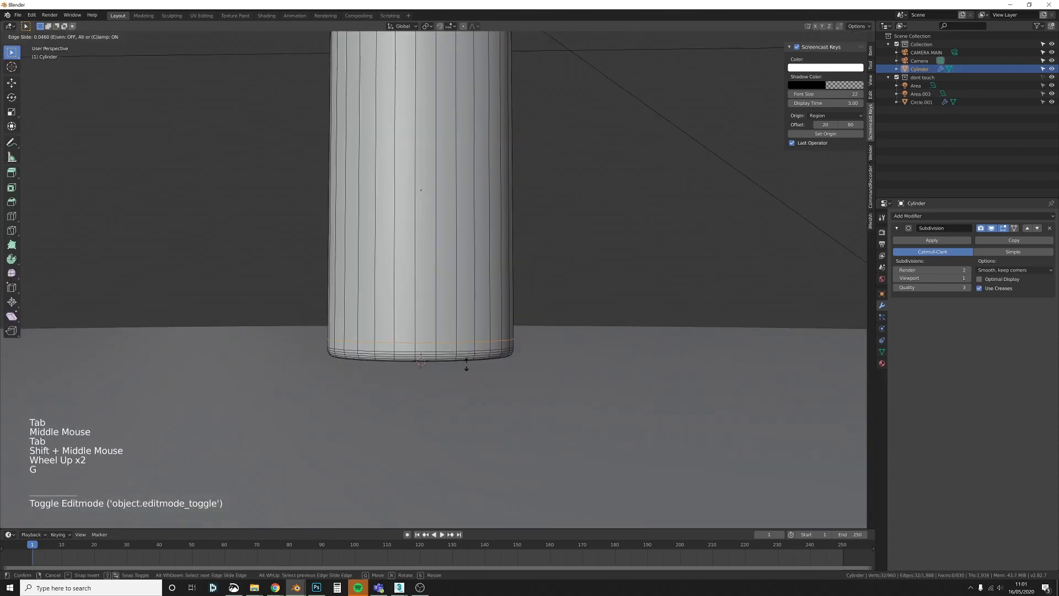
pyautogui.click(462, 386)
# Step: Select the loops around the base and inner floor plus one vertical edge line, and mark them as UV seams
pyautogui.keyDown('alt'); pyautogui.click(458, 357); pyautogui.keyUp('alt')
pyautogui.moveTo(458, 357); pyautogui.dragTo(433, 314, button='middle')
pyautogui.keyDown('alt'); pyautogui.keyDown('shift'); pyautogui.click(427, 257); pyautogui.keyUp('shift'); pyautogui.keyUp('alt')
pyautogui.keyDown('alt'); pyautogui.keyDown('shift'); pyautogui.click(425, 348); pyautogui.keyUp('shift'); pyautogui.keyUp('alt')
pyautogui.moveTo(433, 315); pyautogui.dragTo(440, 280, button='middle')
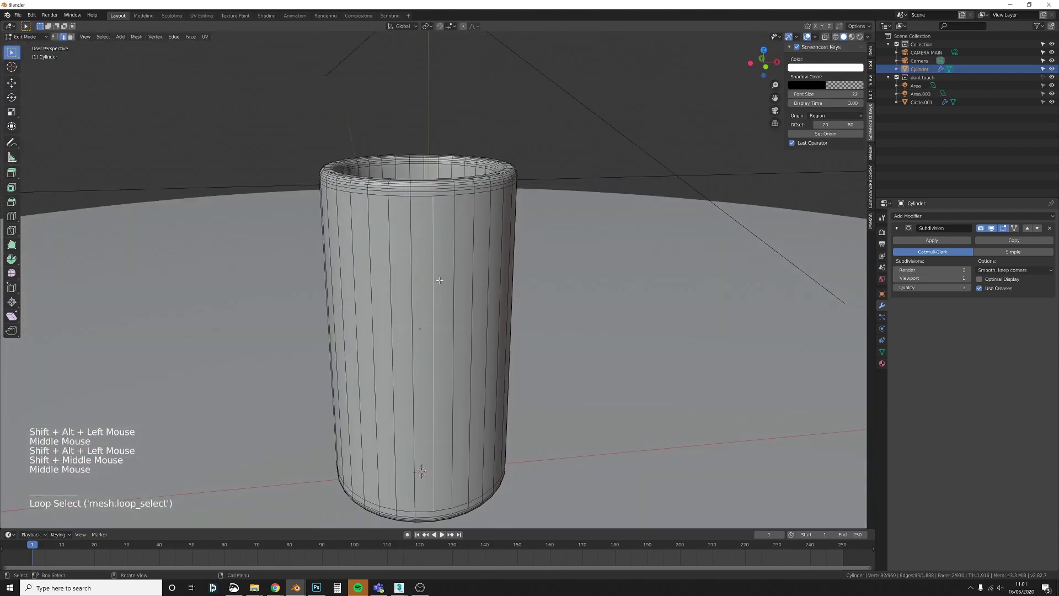
pyautogui.rightClick(440, 280)
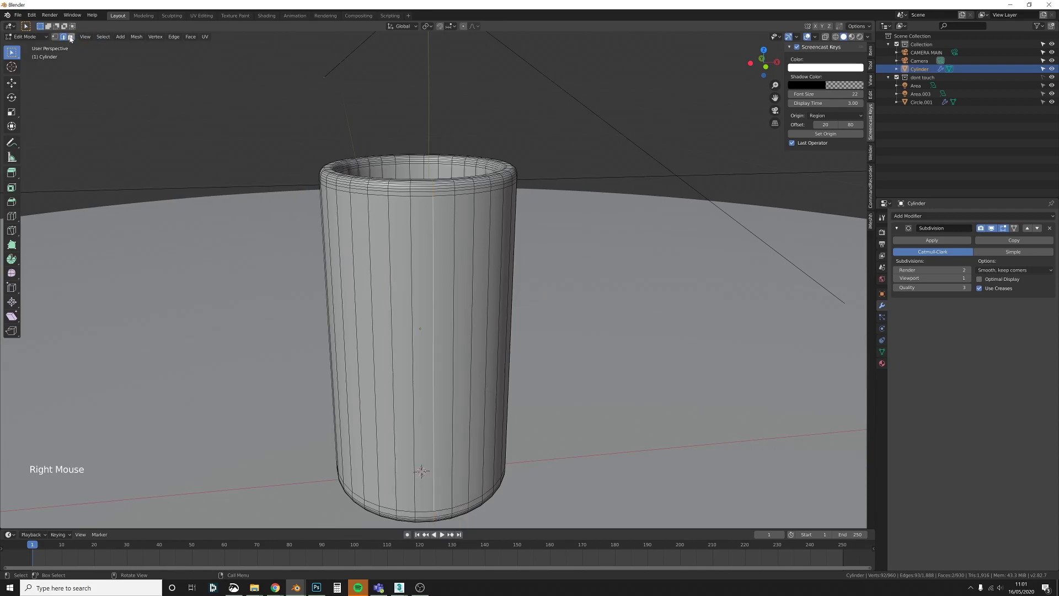
pyautogui.rightClick(403, 293)
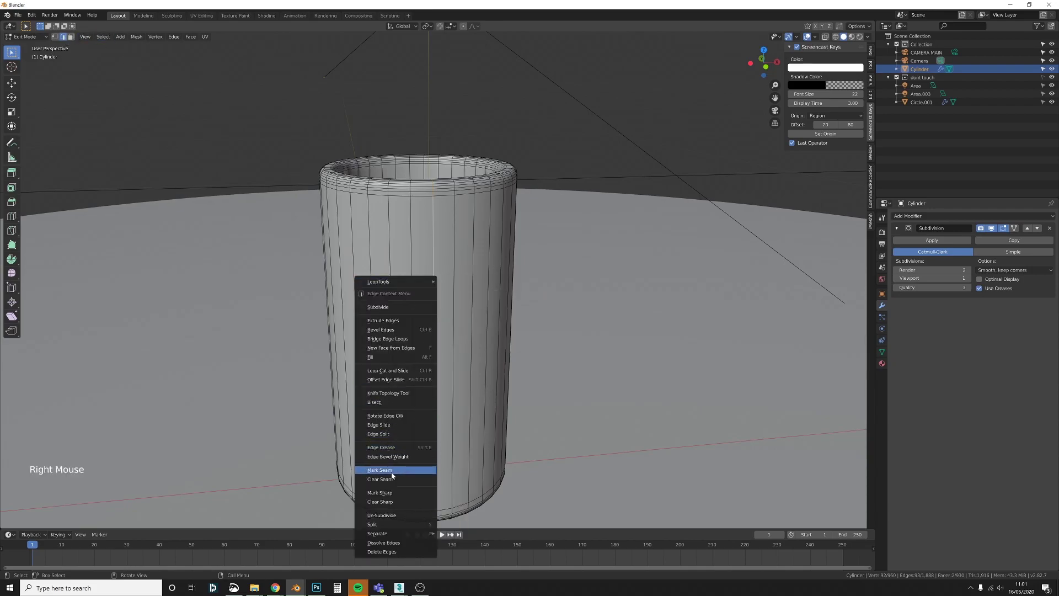
pyautogui.click(406, 468)
pyautogui.click(54, 37)
pyautogui.rightClick(422, 268)
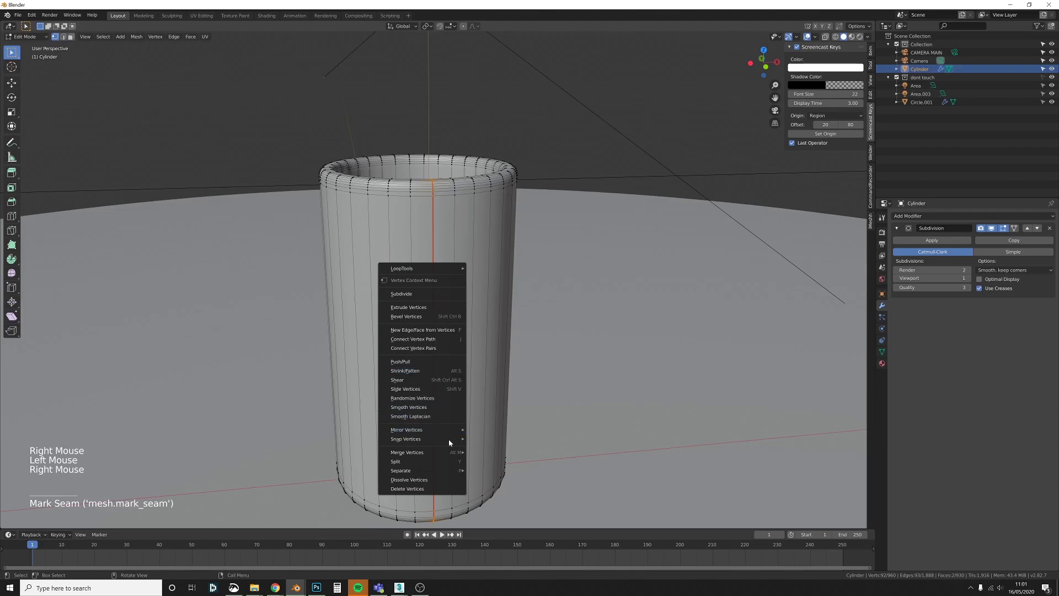
pyautogui.click(63, 36)
# Step: Select the whole cylinder mesh and UV-unwrap it along the marked seams
pyautogui.moveTo(386, 249); pyautogui.dragTo(425, 243, button='middle')
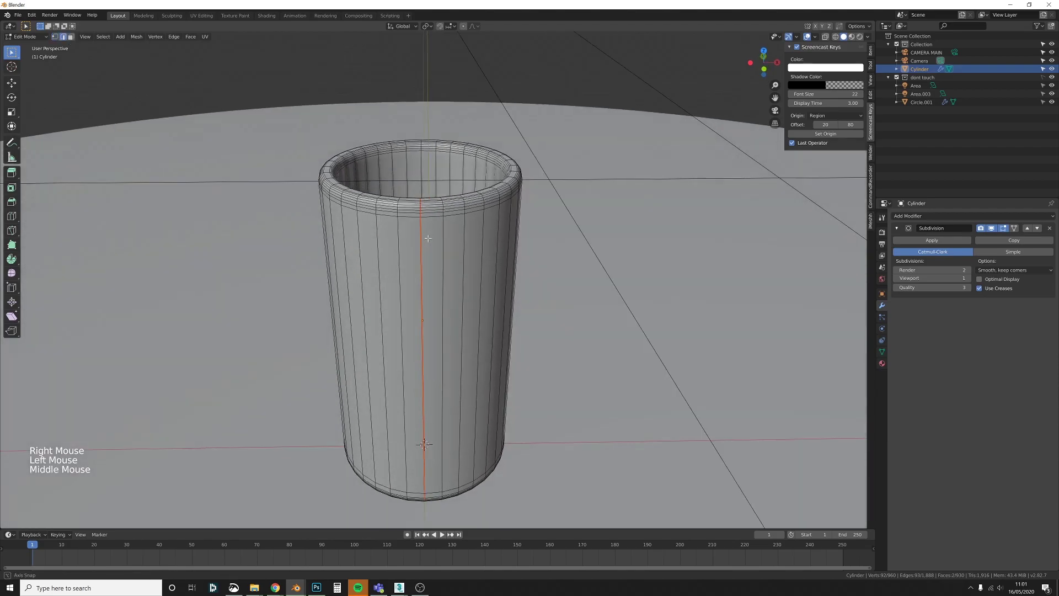
pyautogui.press('a')
pyautogui.press('u')
pyautogui.click(429, 241)
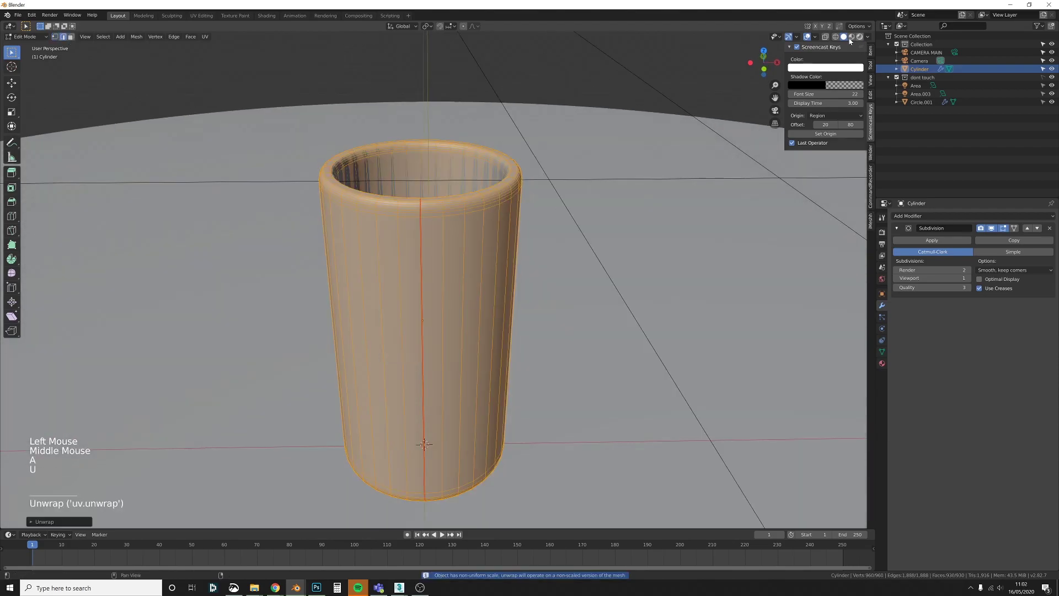
# Step: Split the 3D viewport vertically into two side-by-side views
pyautogui.moveTo(865, 24); pyautogui.dragTo(513, 68)
pyautogui.scroll(4, 262, 310)
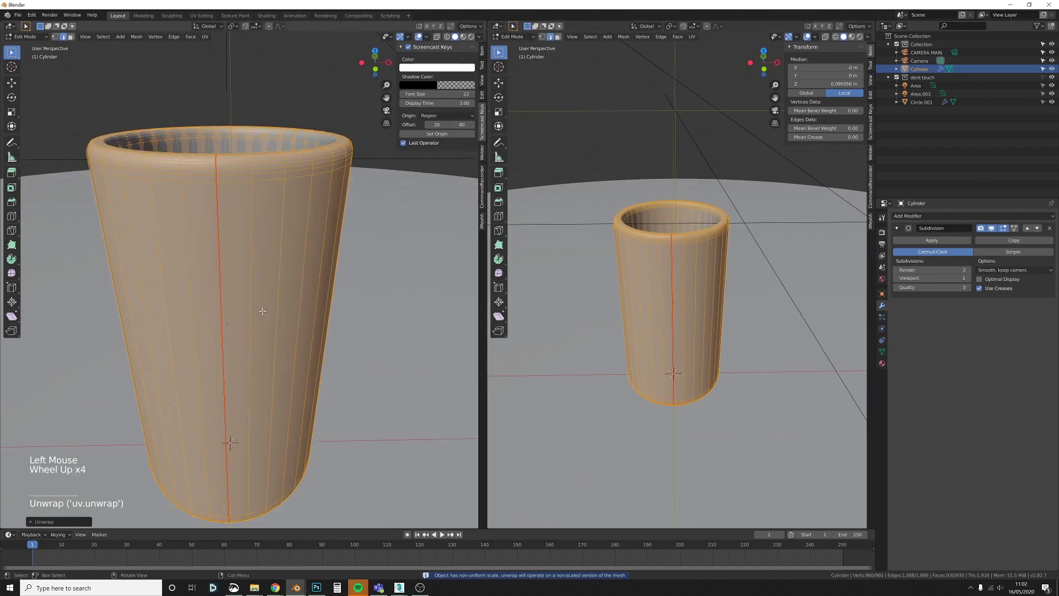
# Step: Change the second view to the UV Editor to show the cylinder's unwrapped islands
pyautogui.click(497, 26)
pyautogui.click(513, 75)
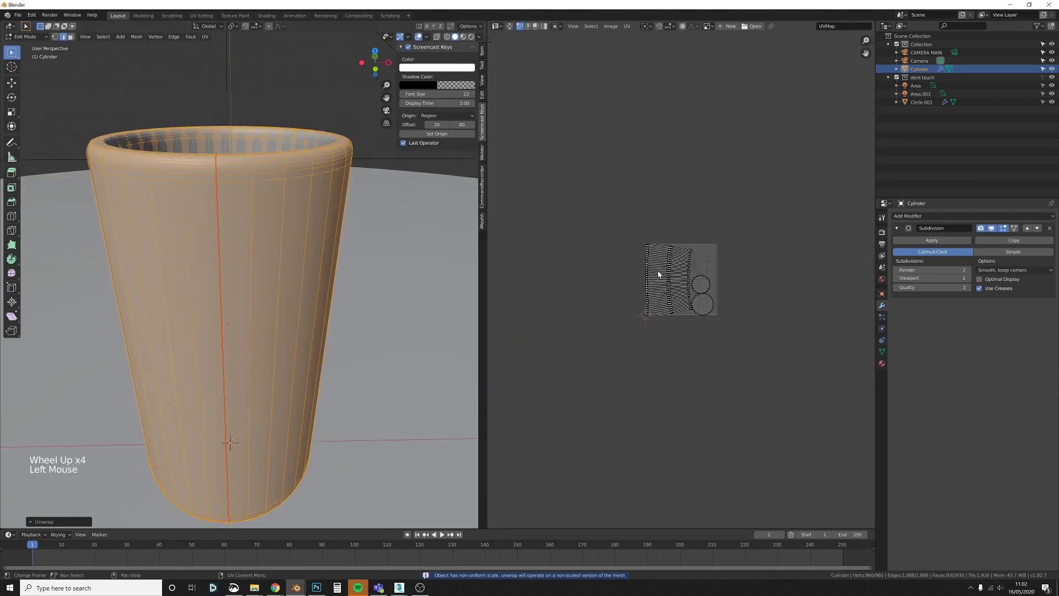
pyautogui.scroll(7, 656, 281)
pyautogui.keyDown('shift'); pyautogui.moveTo(618, 277); pyautogui.dragTo(662, 256, button='middle'); pyautogui.keyUp('shift')
pyautogui.click(662, 255)
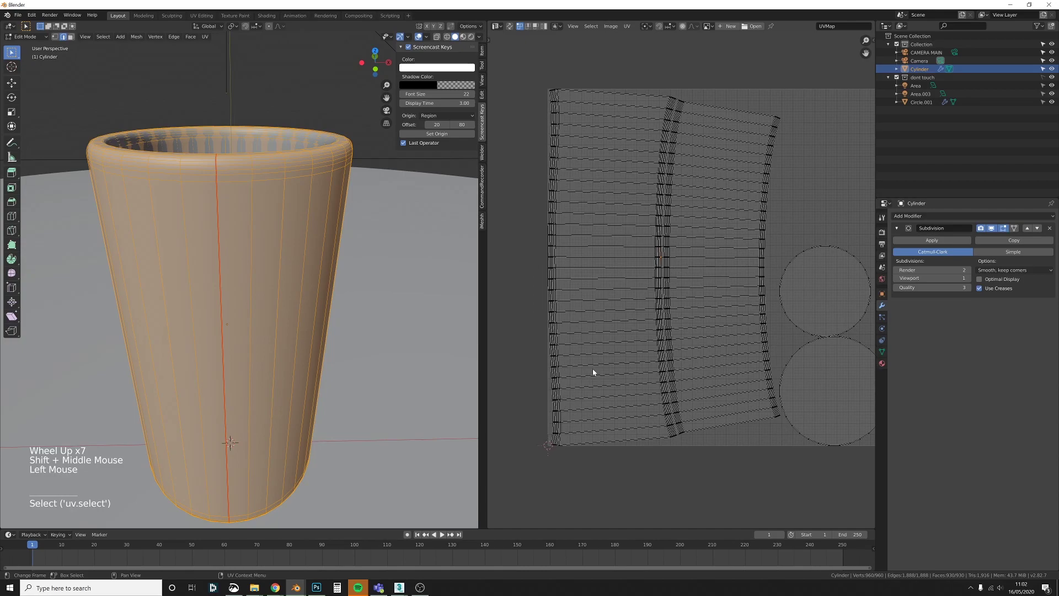
# Step: Switch to the browser, view the UV Squares add-on page on Blender Market, and return to Blender
pyautogui.moveTo(275, 587)
pyautogui.click(301, 560)
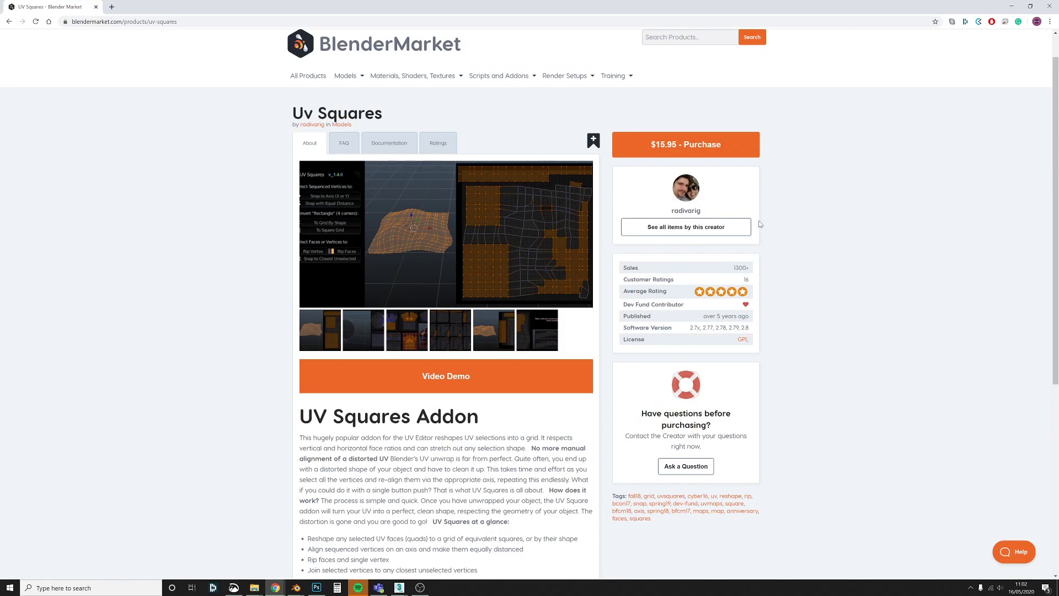
pyautogui.click(1011, 6)
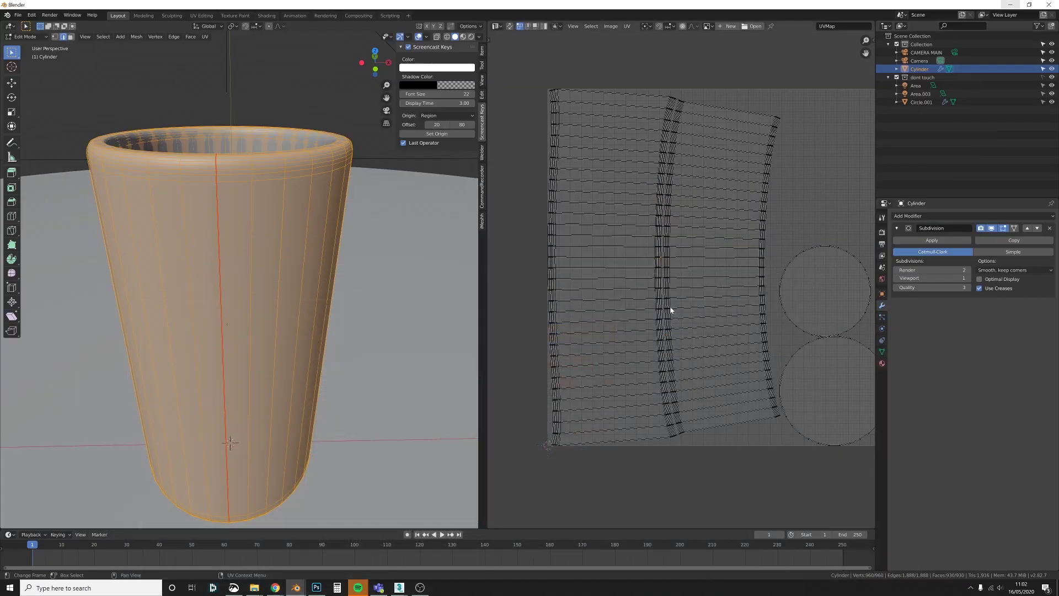
# Step: Select the whole linked UV island of the cylinder wall
pyautogui.click(674, 194)
pyautogui.hotkey('ctrl', 'l')
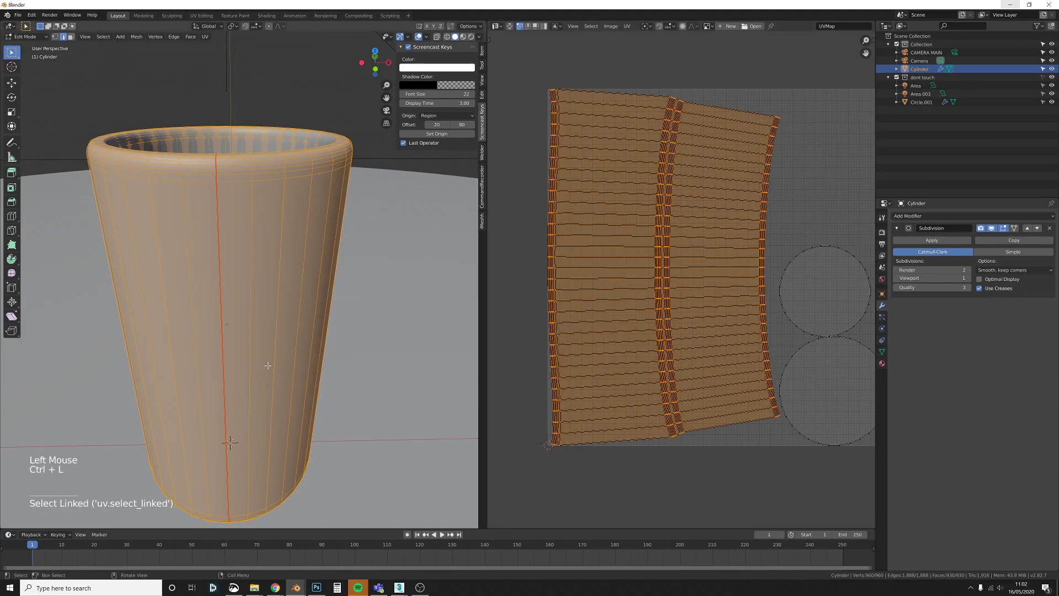
pyautogui.keyDown('shift'); pyautogui.moveTo(290, 356); pyautogui.dragTo(313, 331, button='middle'); pyautogui.keyUp('shift')
# Step: Return to Object Mode, change the second view to the Shader Editor, and give the cylinder a new material
pyautogui.press('Tab')
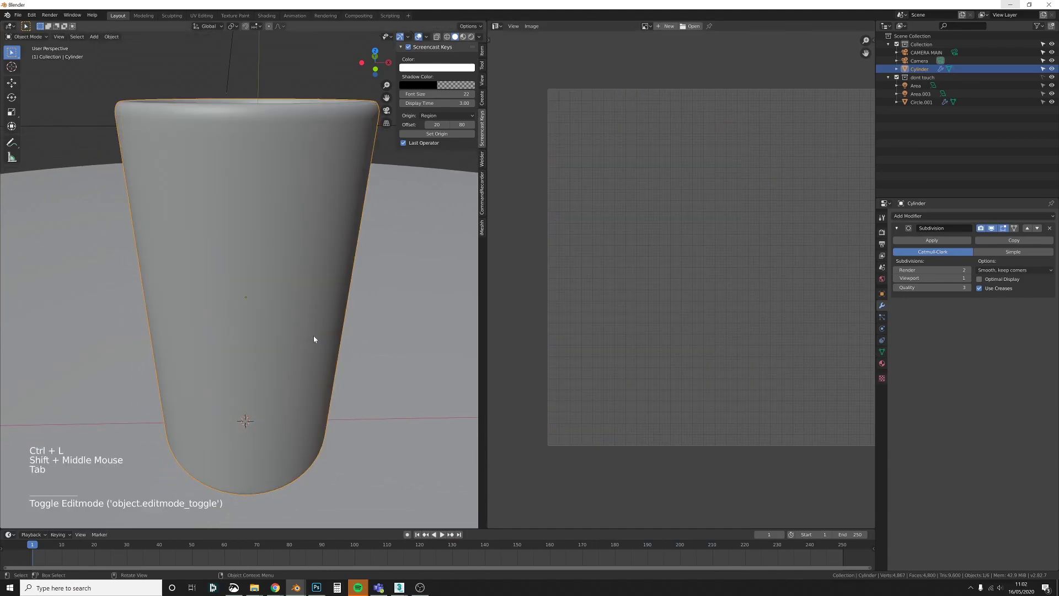
pyautogui.click(497, 26)
pyautogui.click(517, 84)
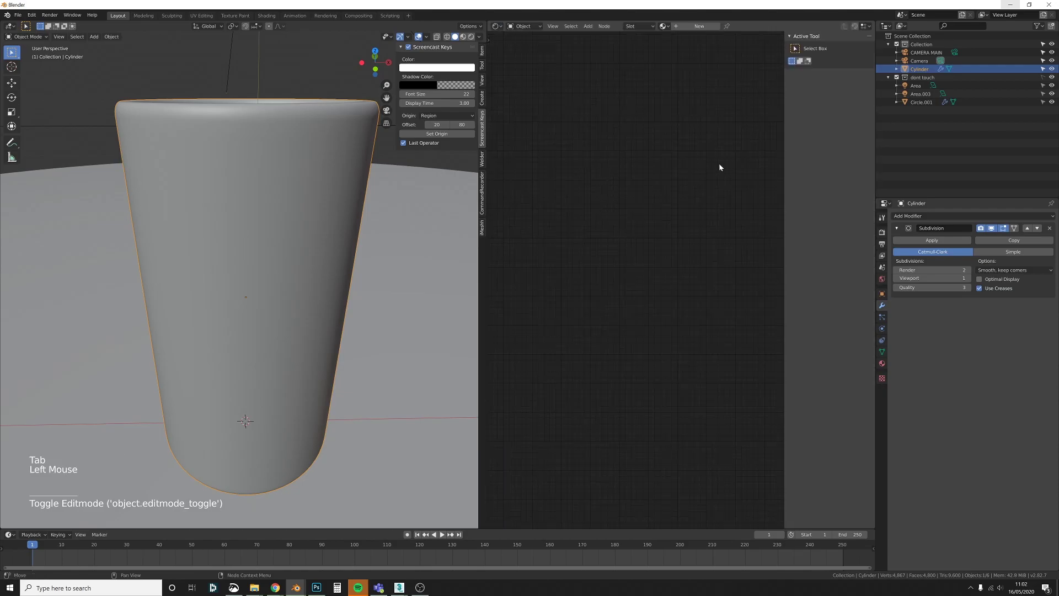
pyautogui.click(882, 363)
pyautogui.click(950, 243)
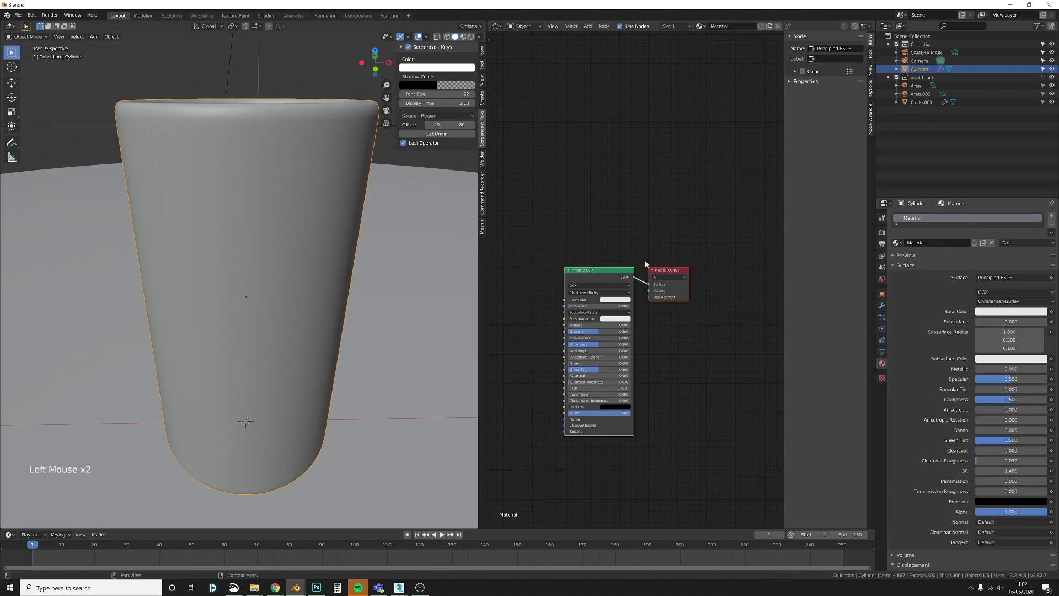
pyautogui.moveTo(588, 281); pyautogui.dragTo(618, 251, button='middle')
pyautogui.click(618, 251)
# Step: Search the add-on preferences for "node" to check that Node Wrangler is enabled, and close the preferences
pyautogui.click(31, 15)
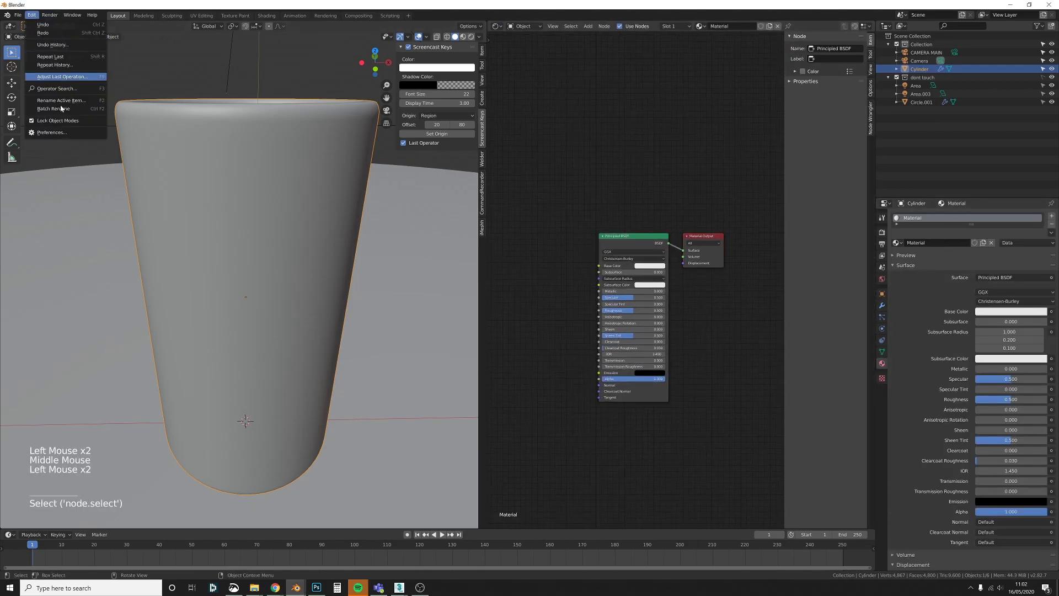
pyautogui.click(55, 134)
pyautogui.click(233, 56)
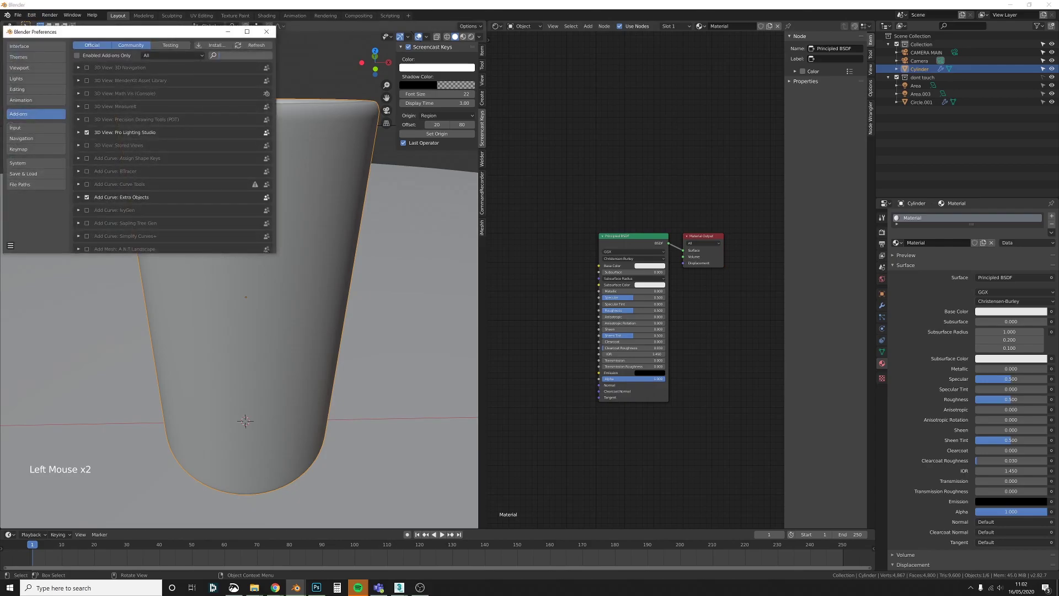
pyautogui.write('node')
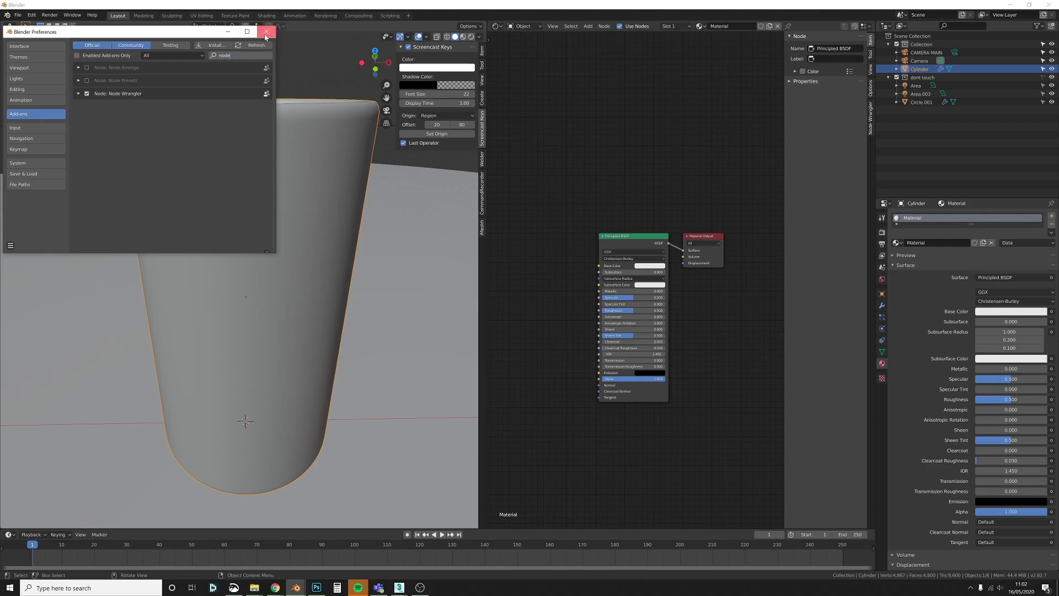
pyautogui.click(265, 34)
# Step: Start Node Wrangler's Principled Texture Setup on the Principled BSDF node and open the concrete_floor_01_2k_jpg folder
pyautogui.click(624, 240)
pyautogui.moveTo(636, 219); pyautogui.dragTo(652, 213, button='middle')
pyautogui.hotkey('ctrl', 'shift', 't')
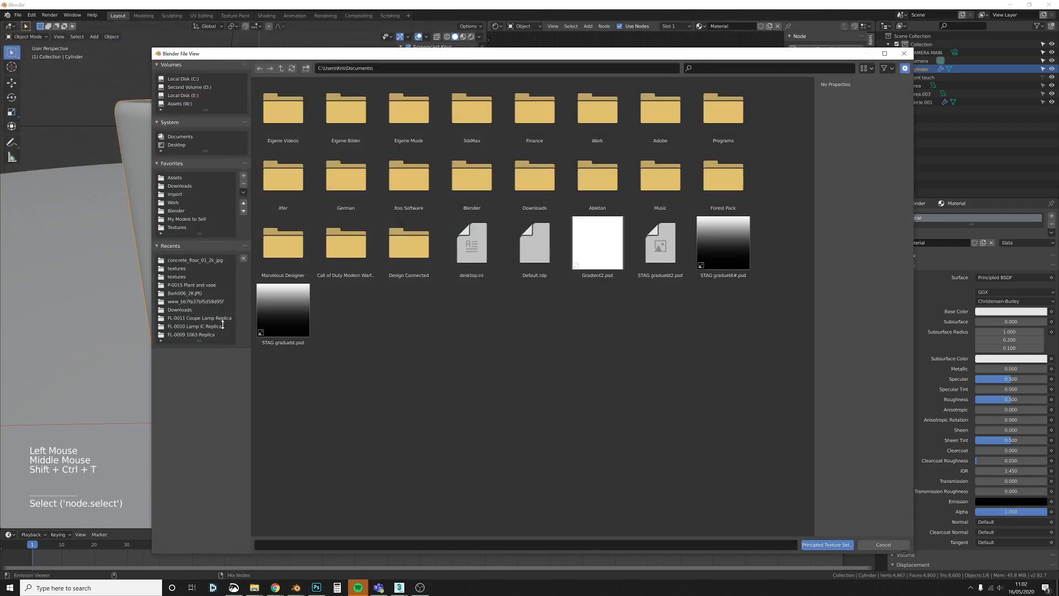
pyautogui.click(195, 260)
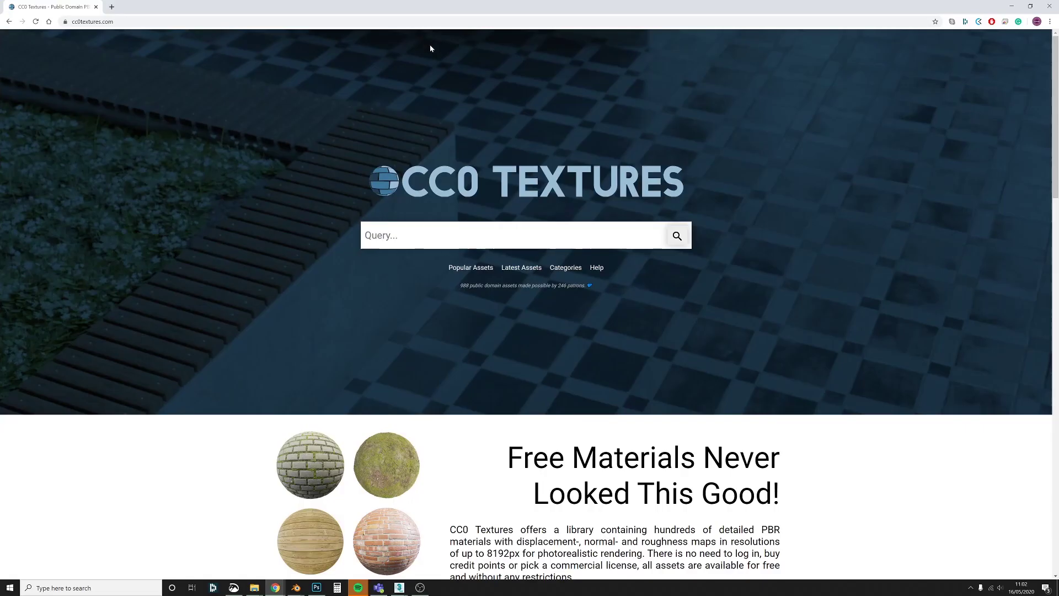
# Step: Look over the CC0 Textures home page in the browser and close it
pyautogui.scroll(-3, 473, 224)
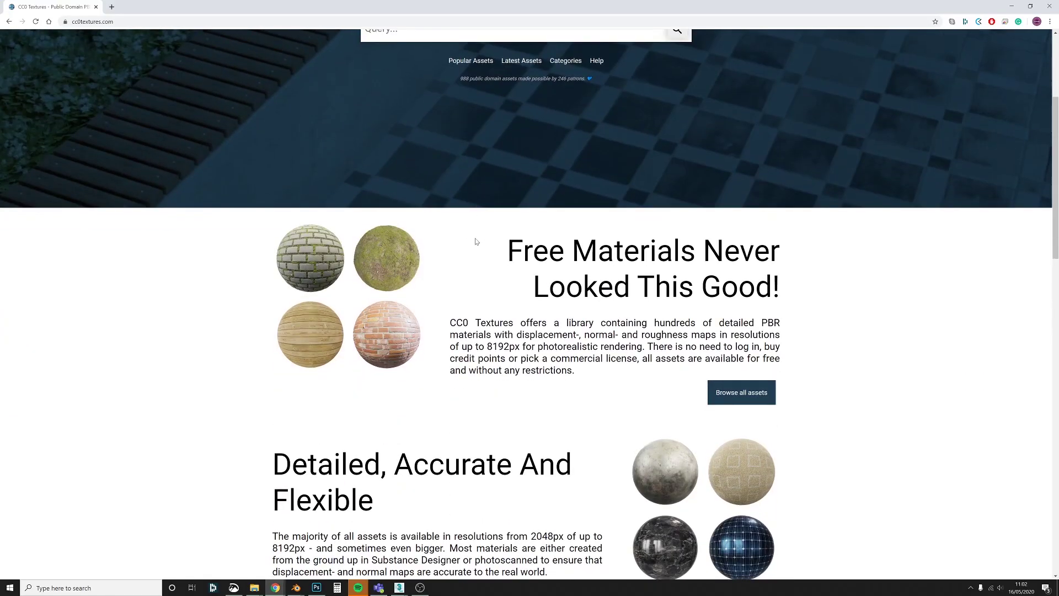
pyautogui.scroll(3, 496, 273)
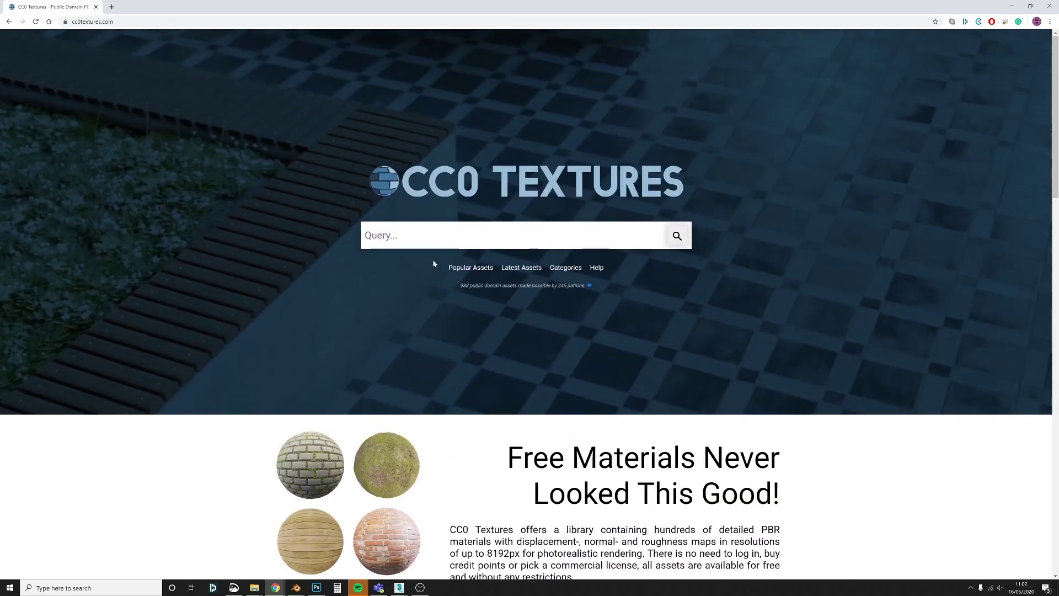
pyautogui.click(1050, 6)
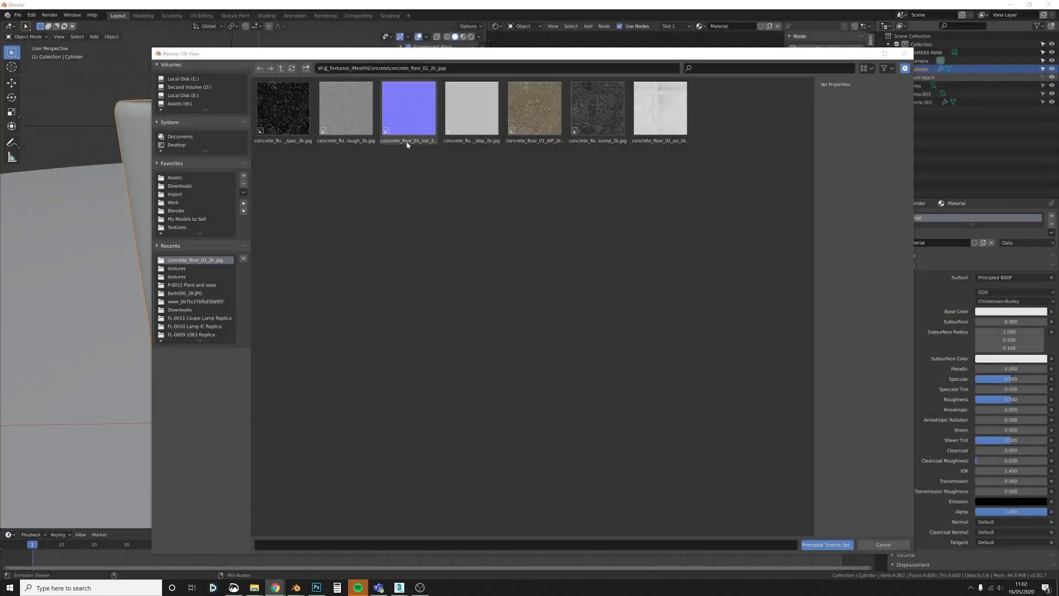
# Step: Load the concrete floor diffuse, normal, roughness and specular maps as the material's Principled texture set
pyautogui.click(521, 138)
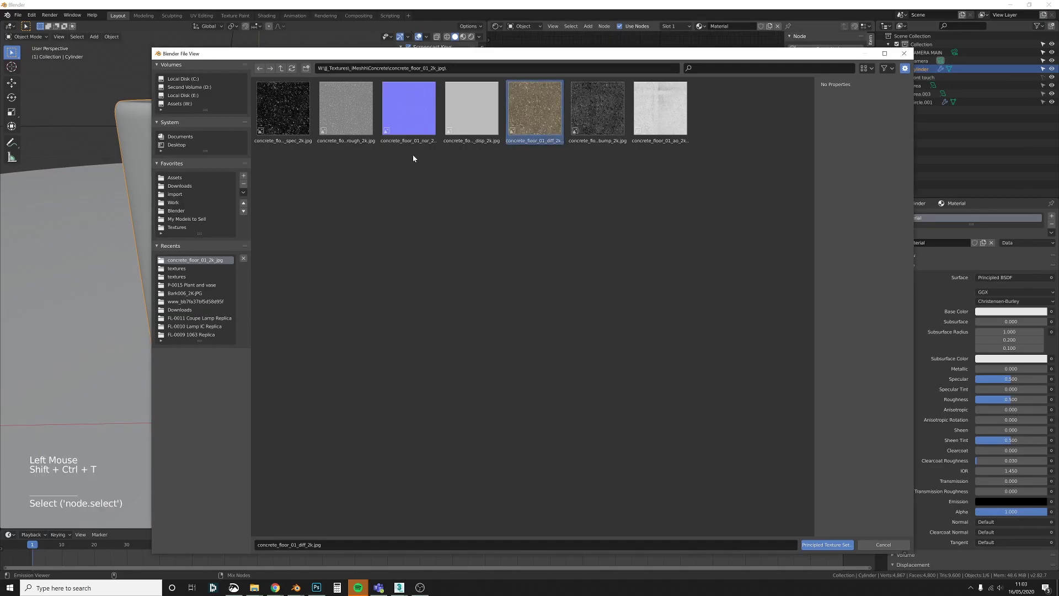
pyautogui.keyDown('shift'); pyautogui.click(419, 132); pyautogui.keyUp('shift')
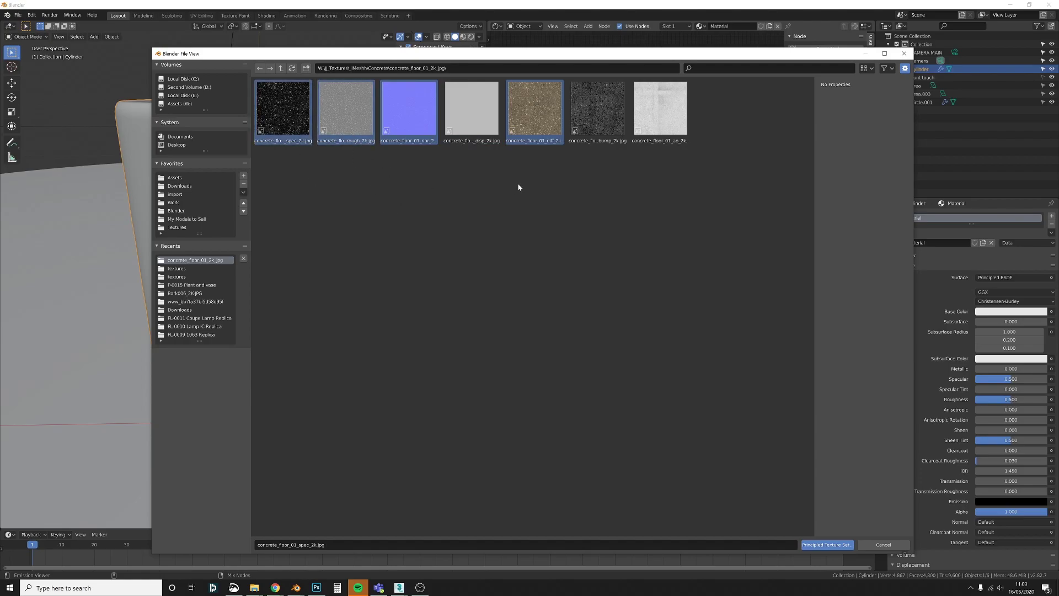
pyautogui.click(839, 546)
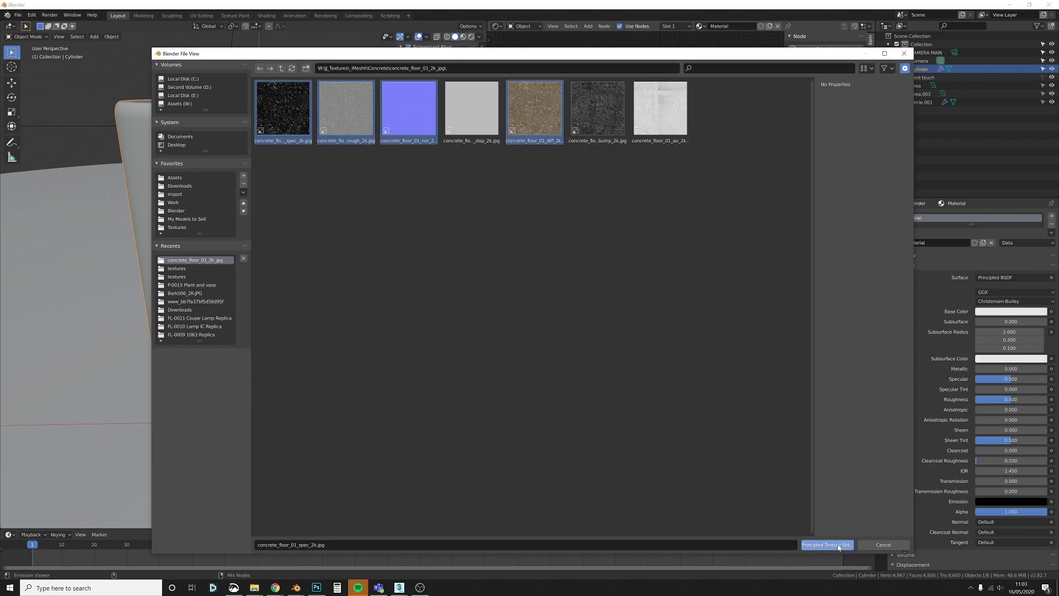
# Step: Switch the 3D viewport to Rendered shading to preview the concrete on the cylinder
pyautogui.scroll(6, 601, 330)
pyautogui.press('z')
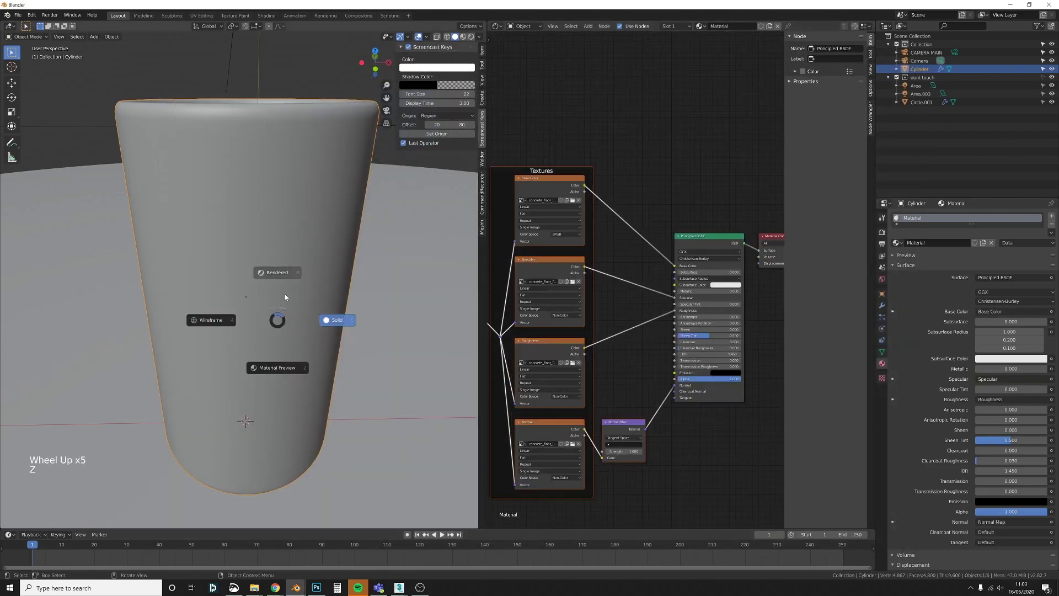
pyautogui.moveTo(286, 295); pyautogui.dragTo(246, 150, button='middle')
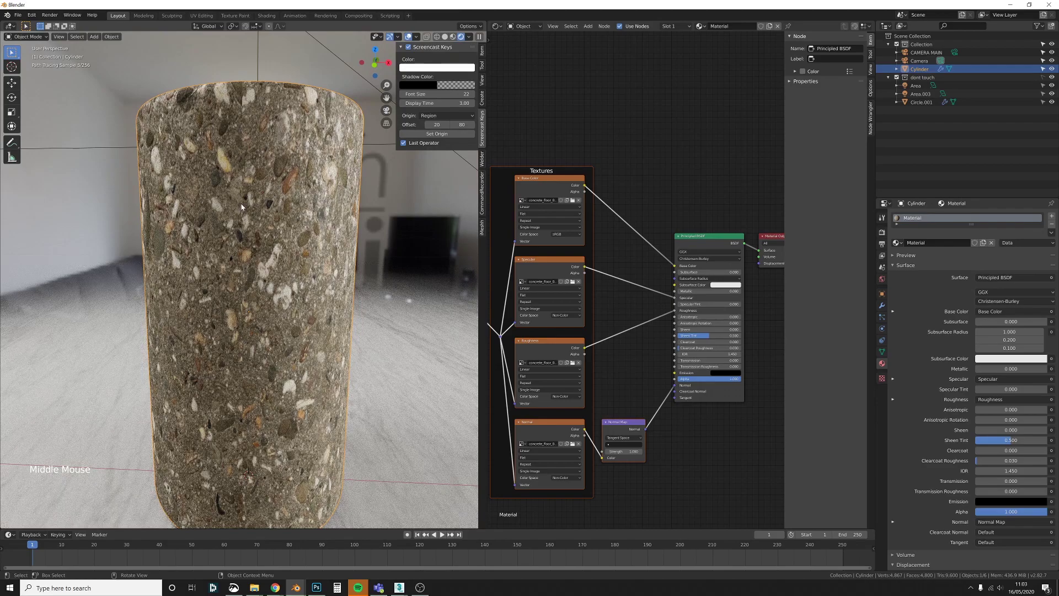
# Step: Enter Edit Mode on the cylinder and change the second view back to the UV Editor
pyautogui.press('Tab')
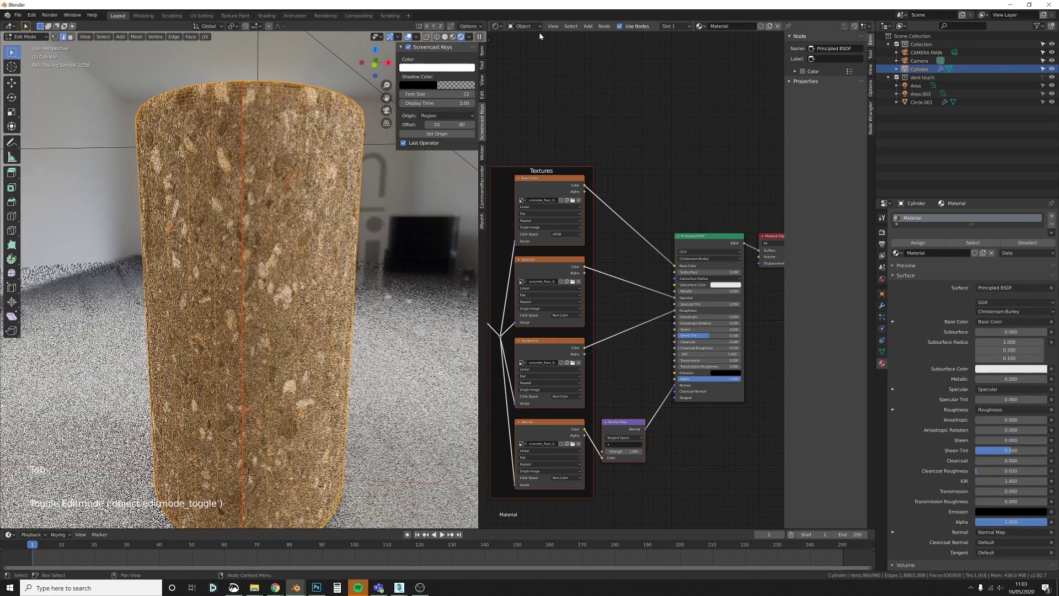
pyautogui.click(497, 25)
pyautogui.click(521, 76)
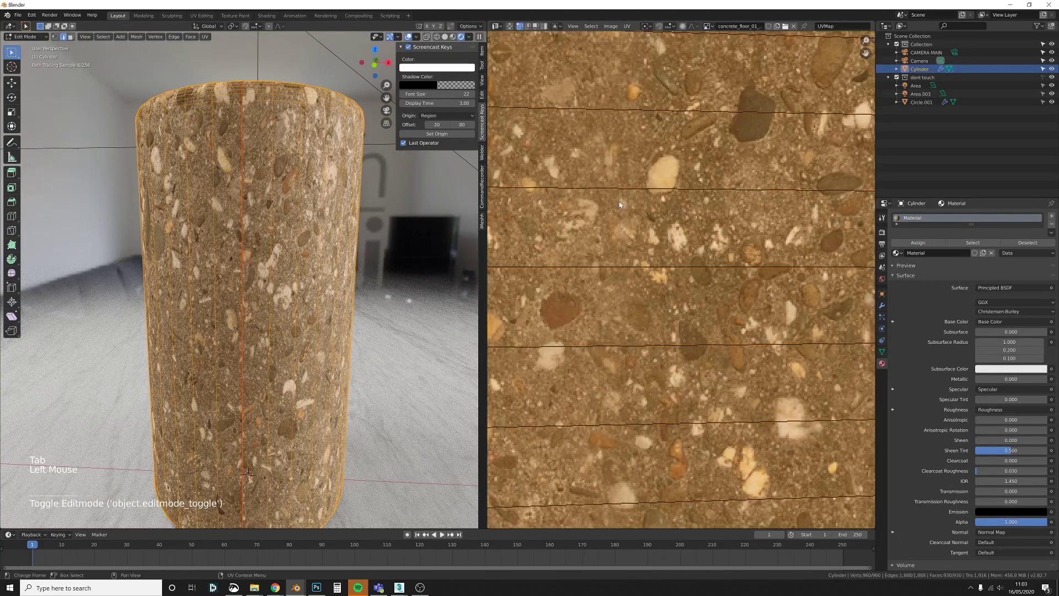
pyautogui.scroll(-10, 761, 199)
# Step: Straighten the selected wall island with the UV Squares To Grid By Shape operation, and return to Object Mode
pyautogui.press('n')
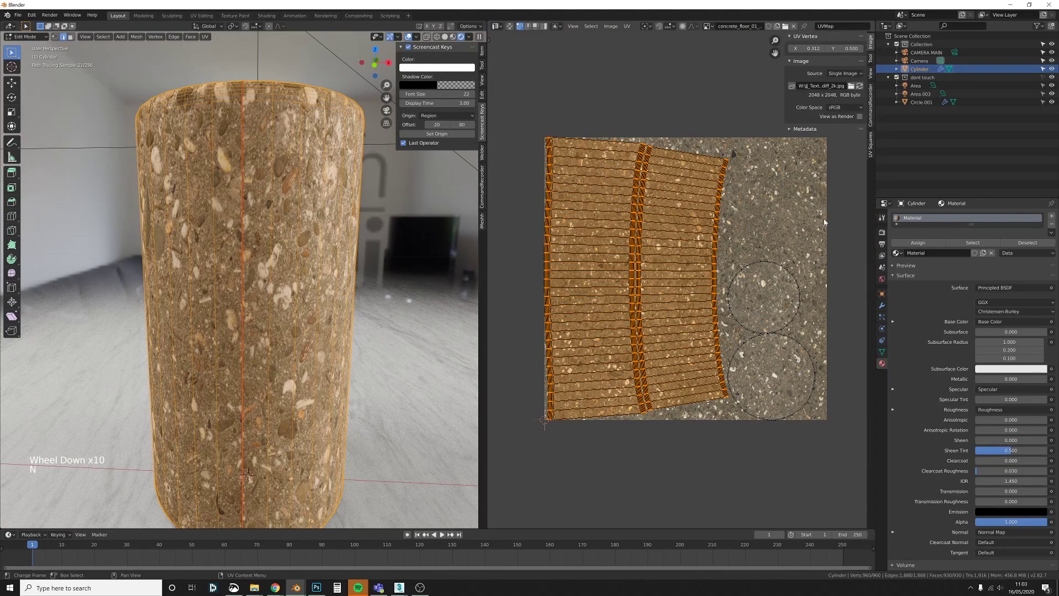
pyautogui.click(872, 147)
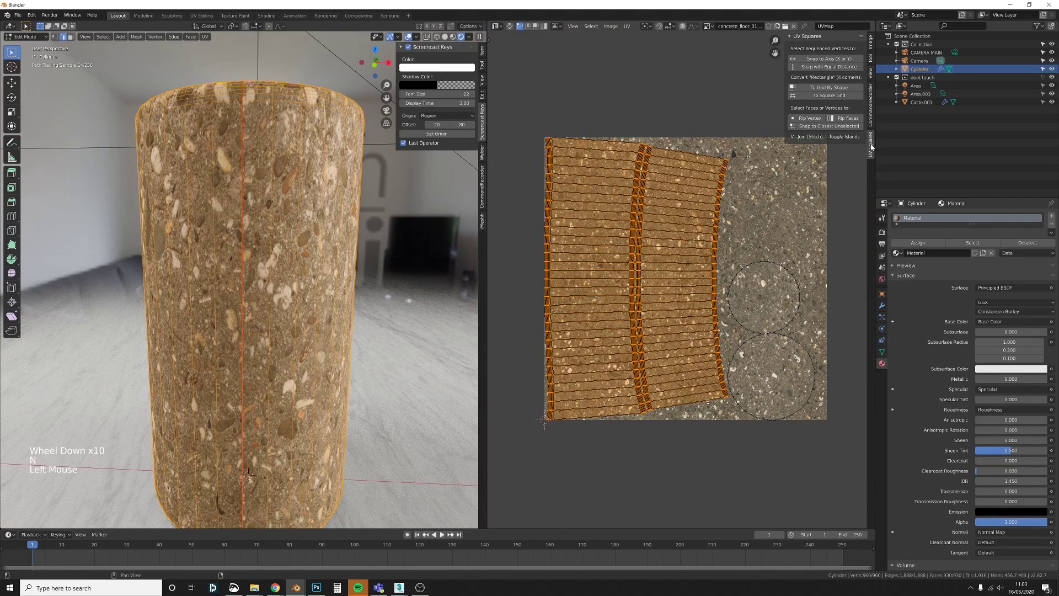
pyautogui.click(829, 87)
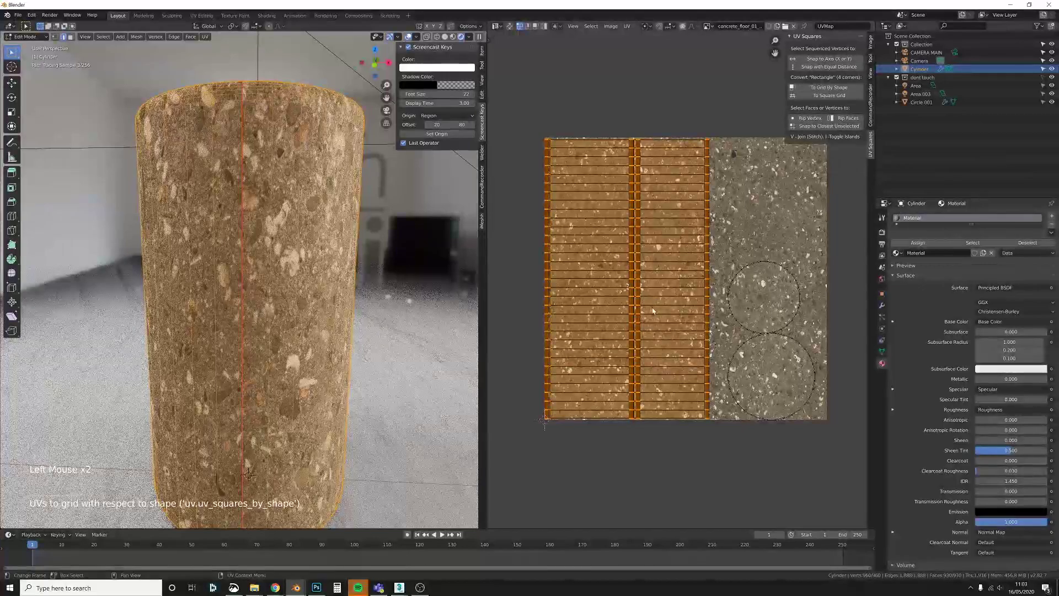
pyautogui.press('Tab')
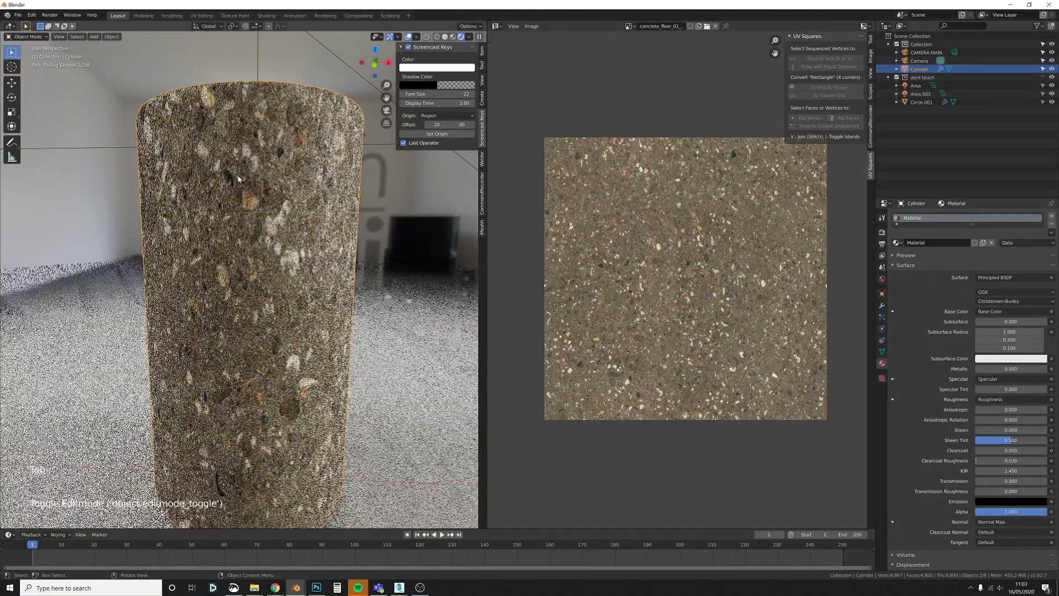
# Step: Back in Edit Mode, rotate the straightened wall island 90 degrees and move it across the texture image
pyautogui.press('Tab')
pyautogui.write('r')
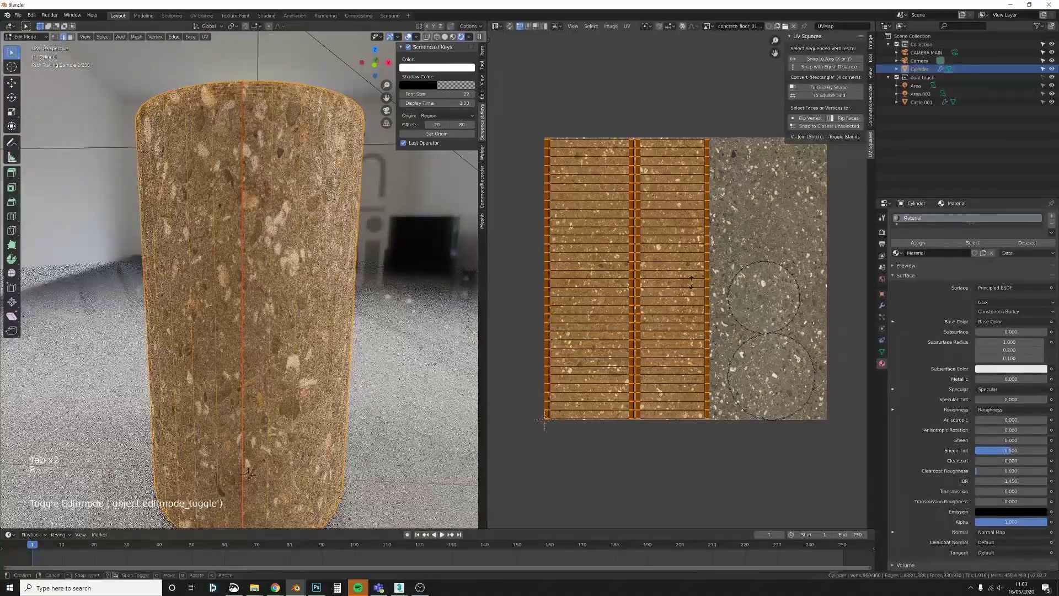
pyautogui.write('90')
pyautogui.press('Return')
pyautogui.press('g')
pyautogui.click(838, 258)
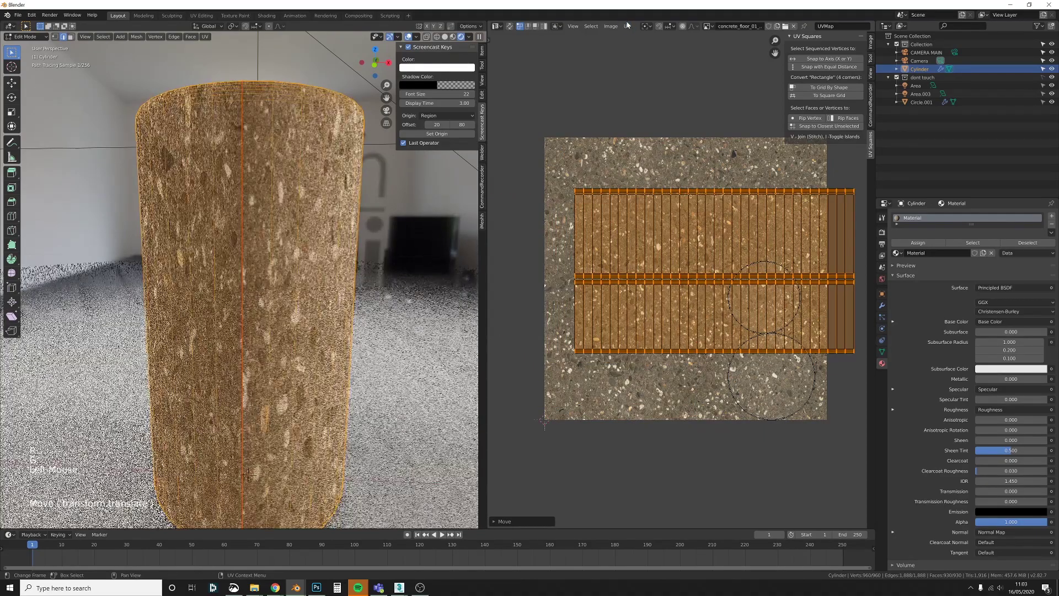
# Step: Select all the UVs and move them so the wall island's lower-left corner lies near the texture image's lower-left corner
pyautogui.click(712, 110)
pyautogui.click(626, 26)
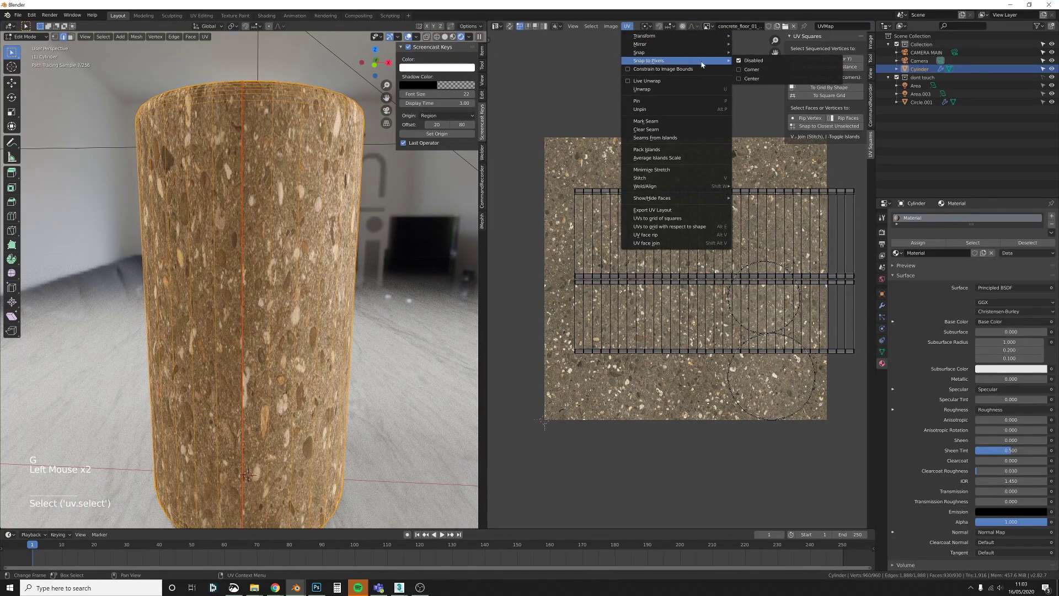
pyautogui.press('a')
pyautogui.keyDown('shift'); pyautogui.moveTo(634, 331); pyautogui.dragTo(592, 298, button='middle'); pyautogui.keyUp('shift')
pyautogui.scroll(4, 592, 298)
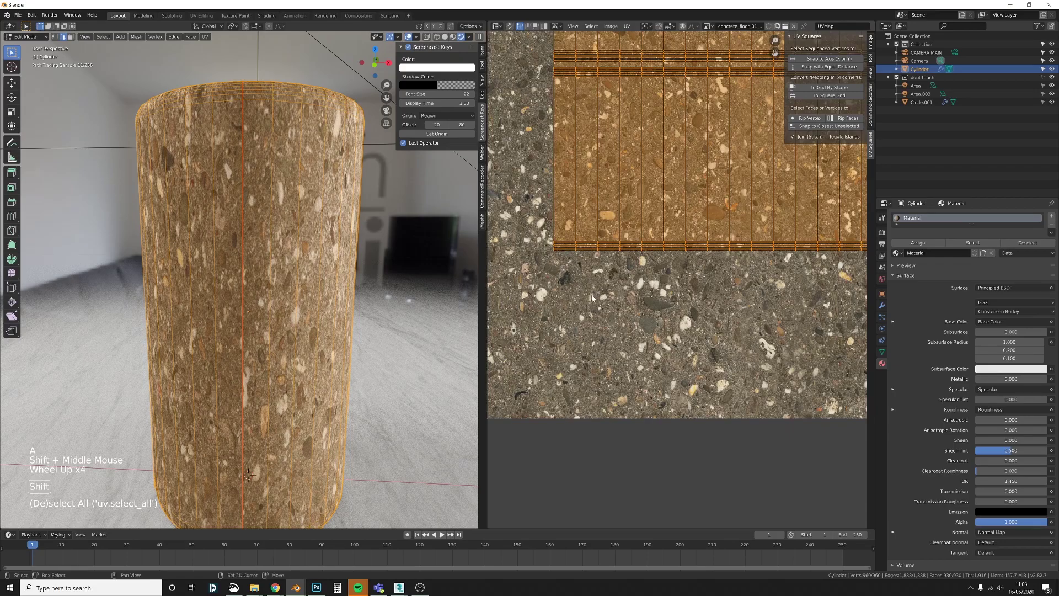
pyautogui.keyDown('shift'); pyautogui.moveTo(561, 252); pyautogui.dragTo(647, 213, button='middle'); pyautogui.keyUp('shift')
pyautogui.press('g')
pyautogui.click(567, 390)
# Step: Fine-tune the selected UVs' position to align the wall island's corner with the image's origin corner
pyautogui.scroll(6, 601, 339)
pyautogui.keyDown('shift'); pyautogui.moveTo(611, 355); pyautogui.dragTo(728, 273, button='middle'); pyautogui.keyUp('shift')
pyautogui.press('g')
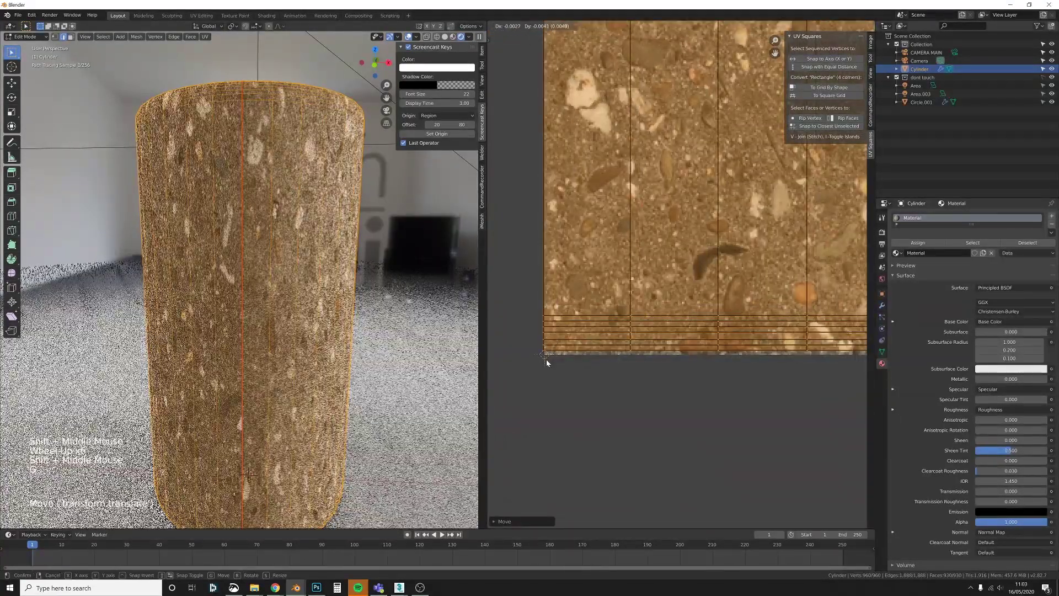
pyautogui.click(546, 359)
pyautogui.hotkey('ctrl', 'l')
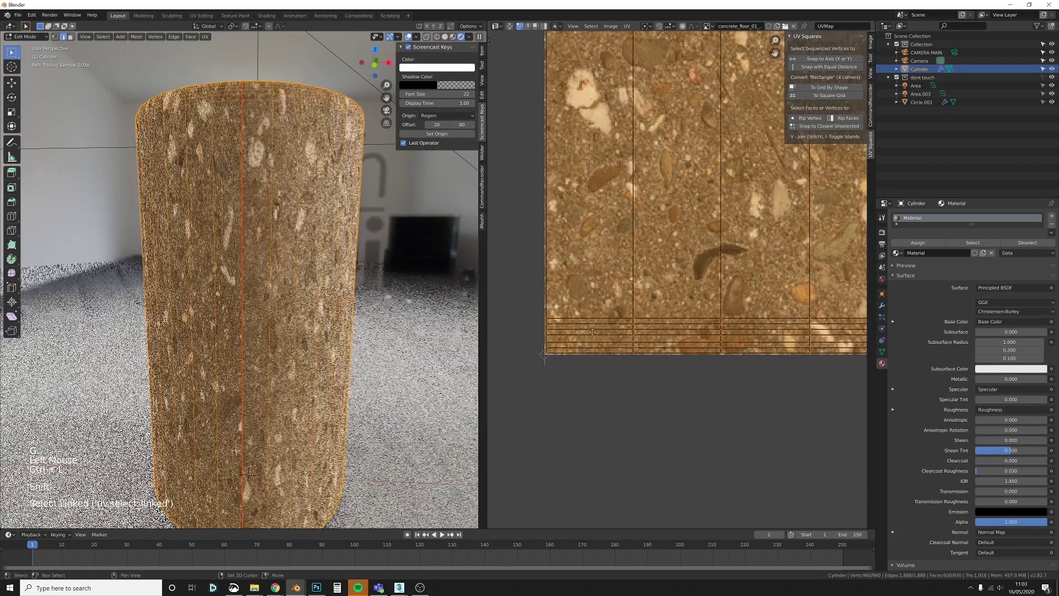
pyautogui.keyDown('shift'); pyautogui.moveTo(593, 332); pyautogui.dragTo(690, 260, button='middle'); pyautogui.keyUp('shift')
pyautogui.scroll(3, 628, 303)
pyautogui.press('g')
pyautogui.click(607, 286)
pyautogui.scroll(-5, 623, 287)
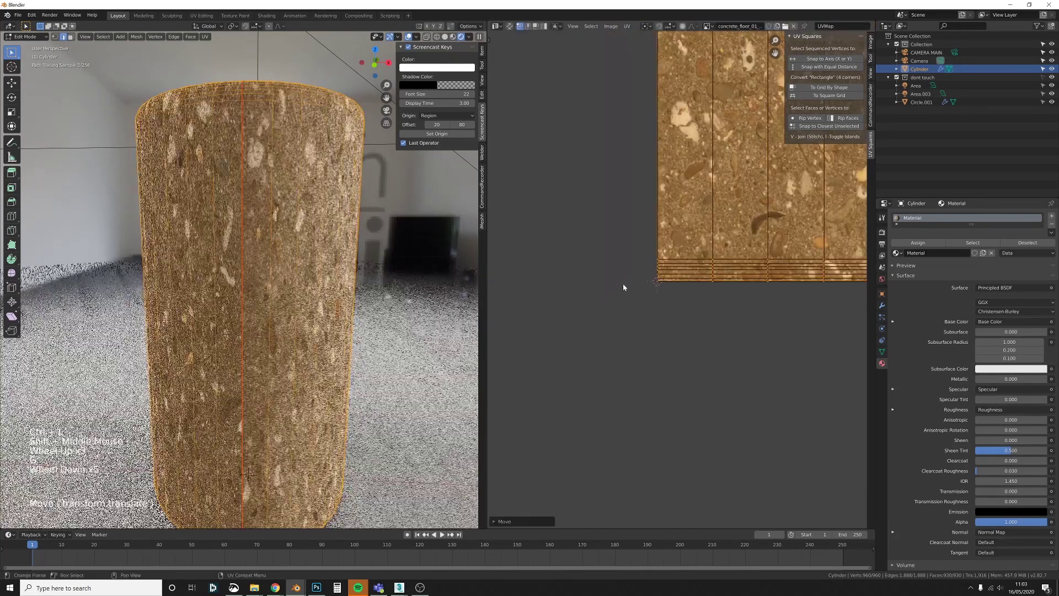
pyautogui.scroll(-1, 656, 285)
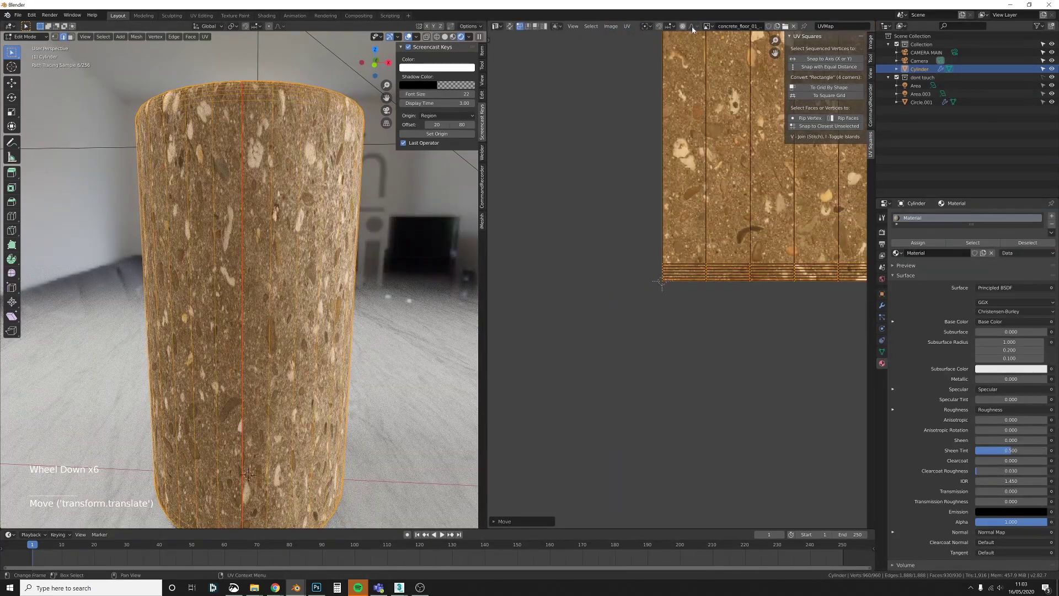
# Step: Set the UV editor's pivot point to the 2D Cursor and select all the linked UVs of the wall islands
pyautogui.click(673, 26)
pyautogui.click(618, 66)
pyautogui.click(647, 26)
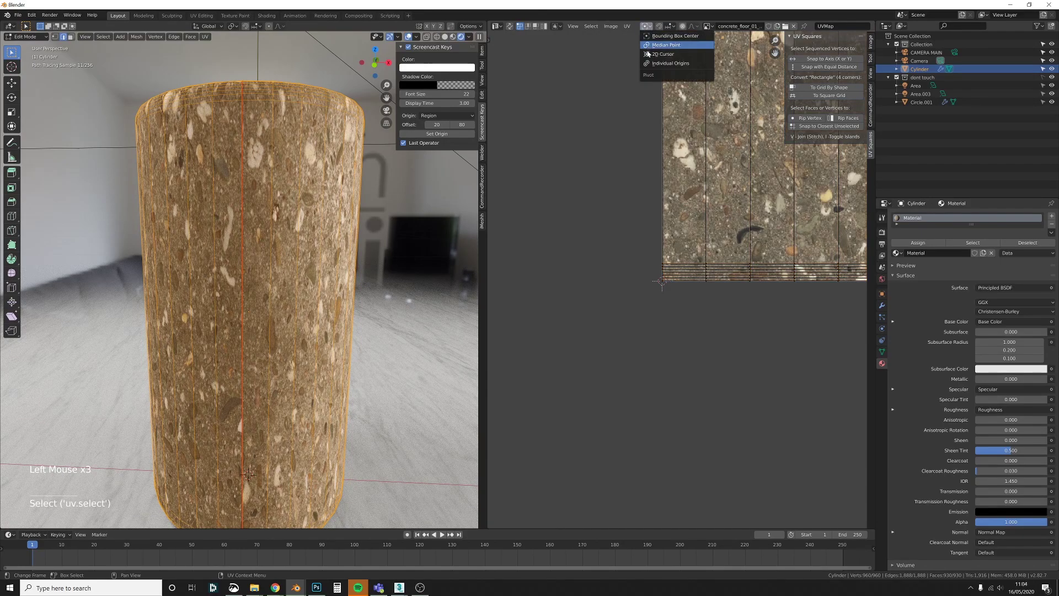
pyautogui.click(659, 54)
pyautogui.hotkey('ctrl', 'l')
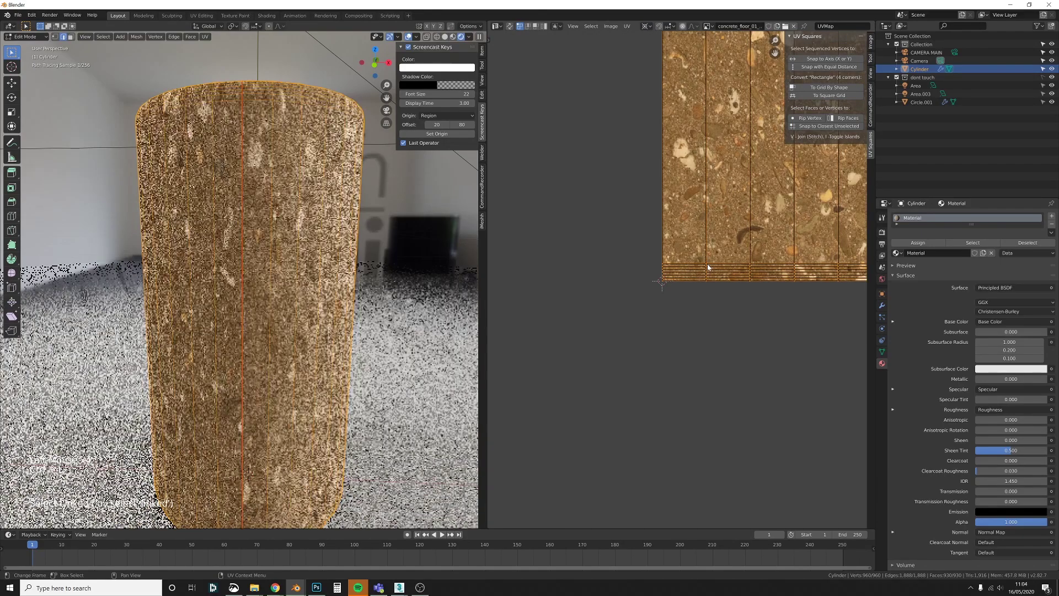
# Step: Scale the selected UVs from the 2D cursor until the wall islands' far edge nears the texture image's edge
pyautogui.scroll(-11, 719, 289)
pyautogui.scroll(3, 791, 287)
pyautogui.keyDown('shift'); pyautogui.moveTo(800, 315); pyautogui.dragTo(678, 243, button='middle'); pyautogui.keyUp('shift')
pyautogui.scroll(5, 717, 265)
pyautogui.scroll(5, 678, 244)
pyautogui.press('s')
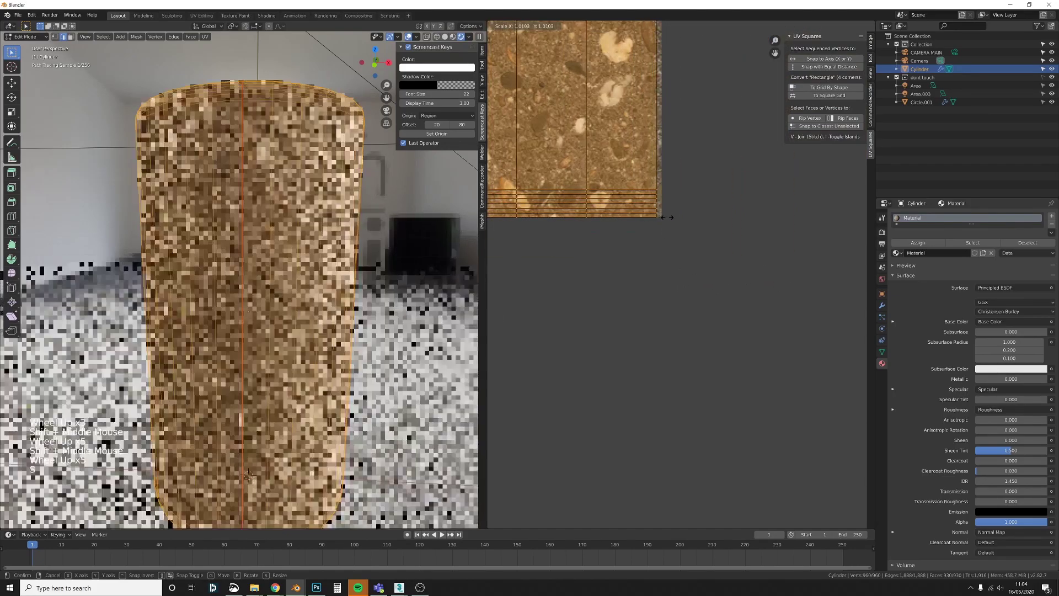
pyautogui.click(665, 218)
# Step: Fine-tune the UV scale so the wall islands' lower-right corner matches the texture image's corner exactly
pyautogui.scroll(3, 664, 220)
pyautogui.keyDown('shift'); pyautogui.moveTo(647, 130); pyautogui.dragTo(706, 295, button='middle'); pyautogui.keyUp('shift')
pyautogui.scroll(3, 707, 296)
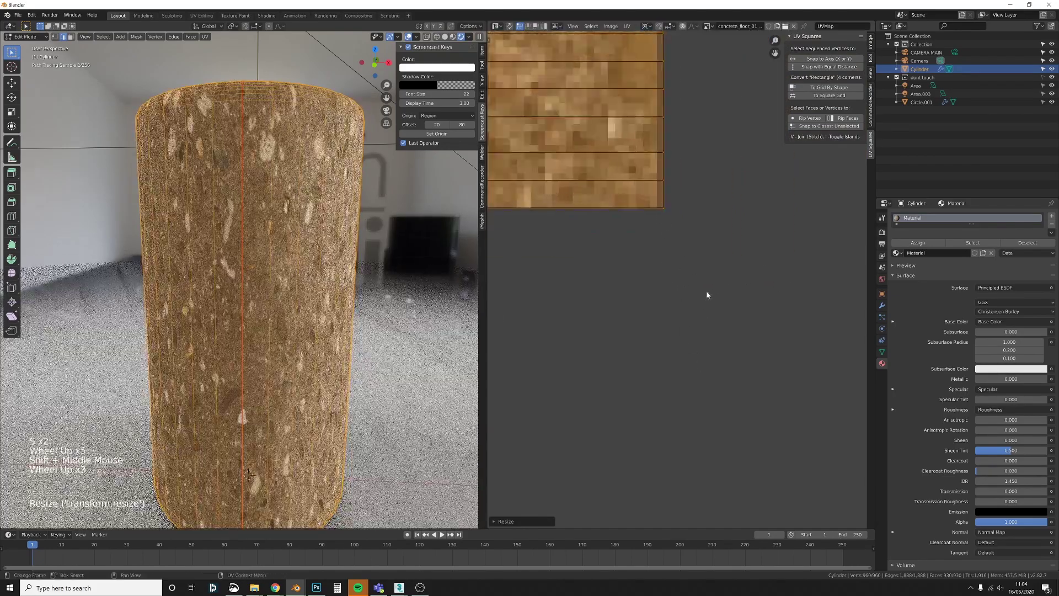
pyautogui.press('s')
pyautogui.click(654, 205)
pyautogui.press('s')
pyautogui.click(656, 203)
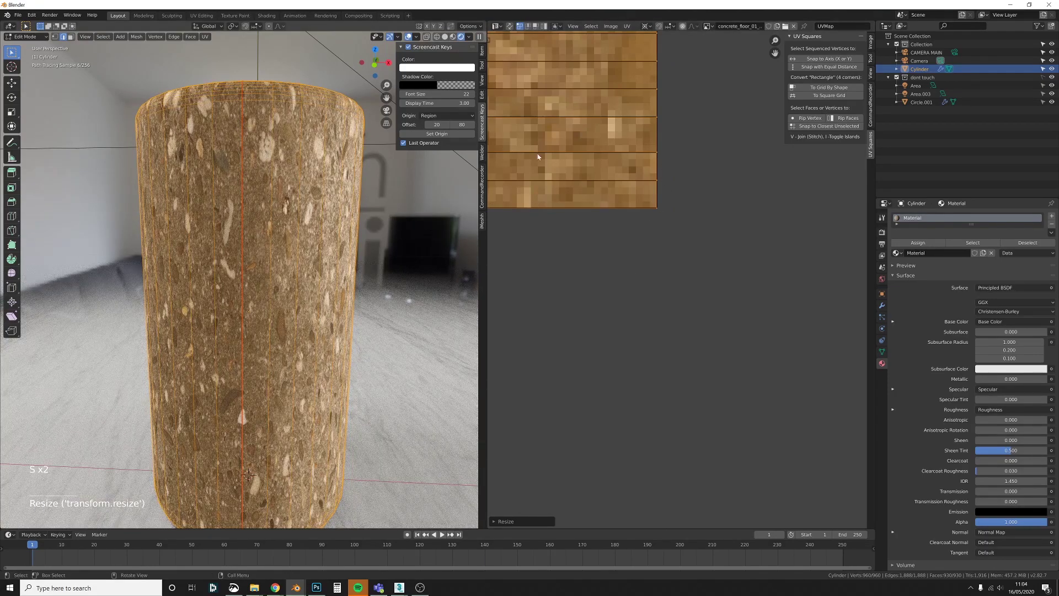
# Step: In front view, stretch the selected UVs along Y by a factor of about 1.9, and return to Object Mode
pyautogui.scroll(-14, 641, 154)
pyautogui.scroll(-4, 718, 201)
pyautogui.keyDown('shift'); pyautogui.moveTo(719, 202); pyautogui.dragTo(743, 371, button='middle'); pyautogui.keyUp('shift')
pyautogui.press('Tab')
pyautogui.press('Tab')
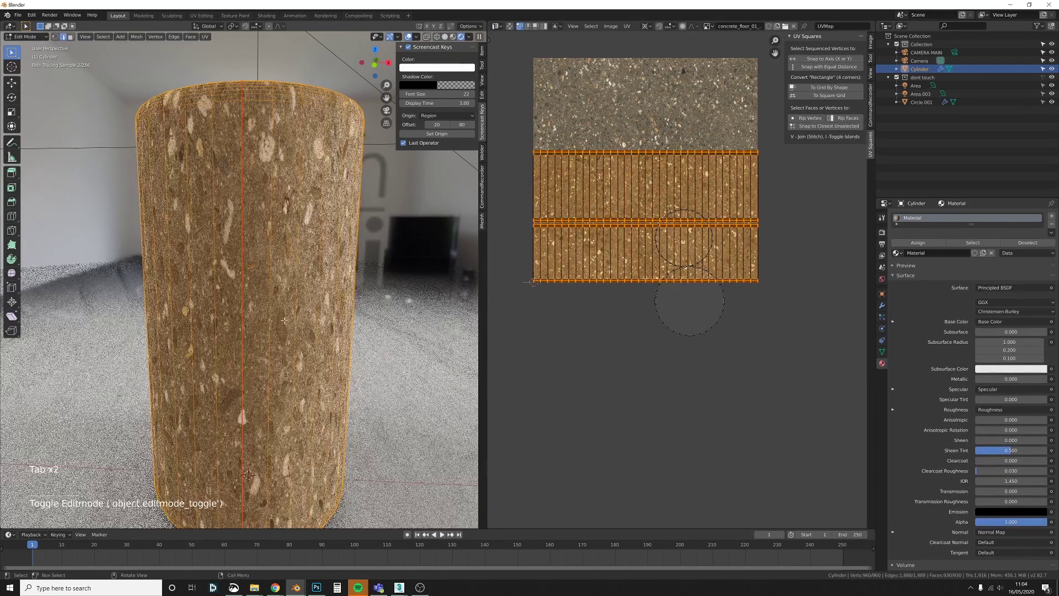
pyautogui.press('KP_1')
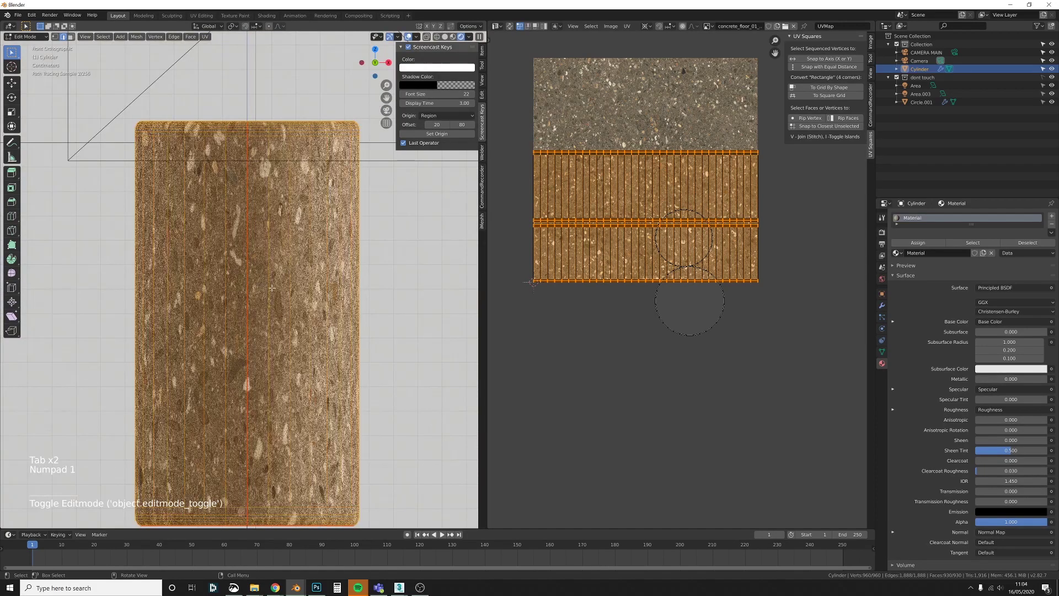
pyautogui.press('s')
pyautogui.press('y')
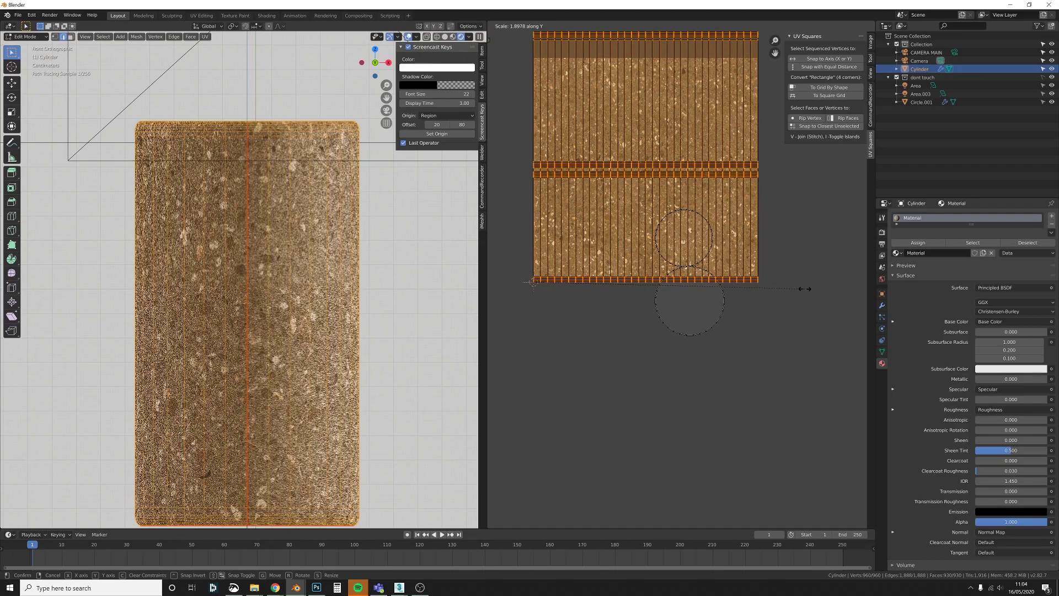
pyautogui.press('KP_1')
pyautogui.press('Tab')
pyautogui.scroll(-1, 279, 260)
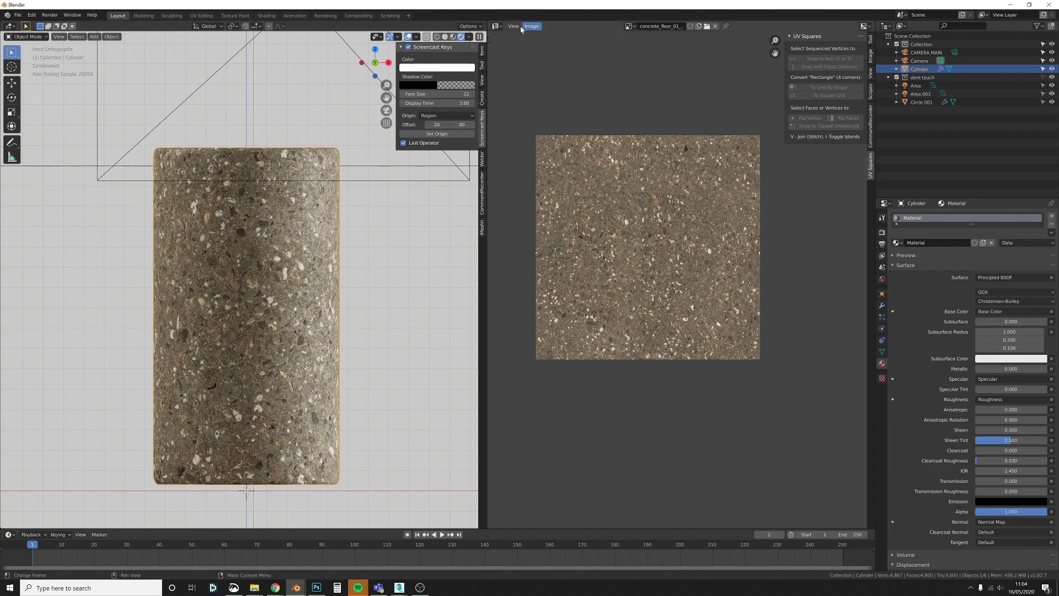
# Step: Switch the UV editor to the Shader Editor, move the shader nodes away from the Material Output, and set the viewport to Material Preview
pyautogui.click(497, 27)
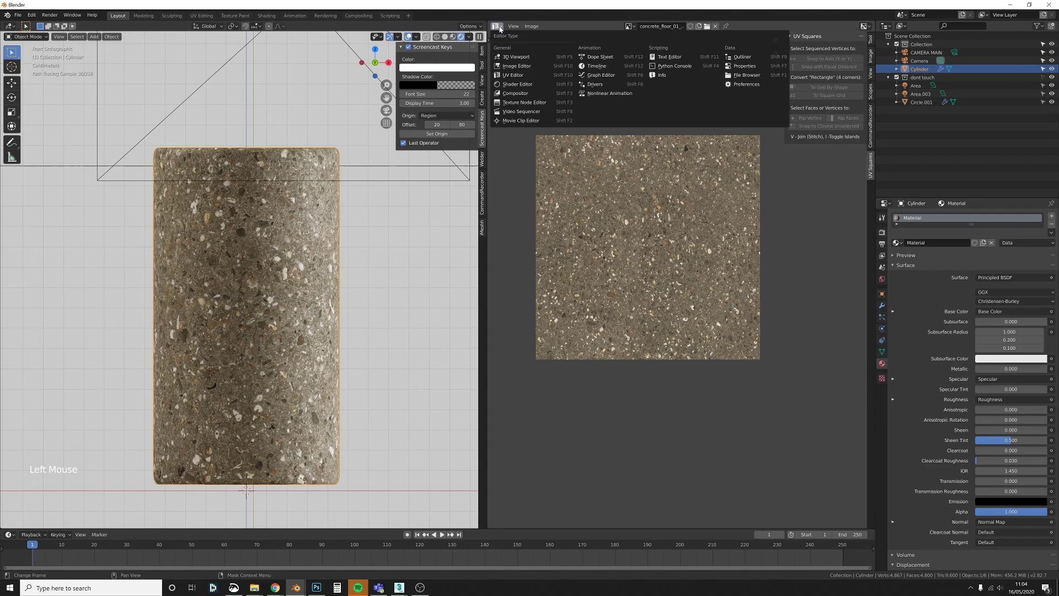
pyautogui.click(517, 84)
pyautogui.scroll(-8, 635, 248)
pyautogui.moveTo(678, 237); pyautogui.dragTo(713, 223, button='middle')
pyautogui.press('a')
pyautogui.press('a')
pyautogui.press('a')
pyautogui.press('b')
pyautogui.moveTo(524, 164); pyautogui.dragTo(738, 402)
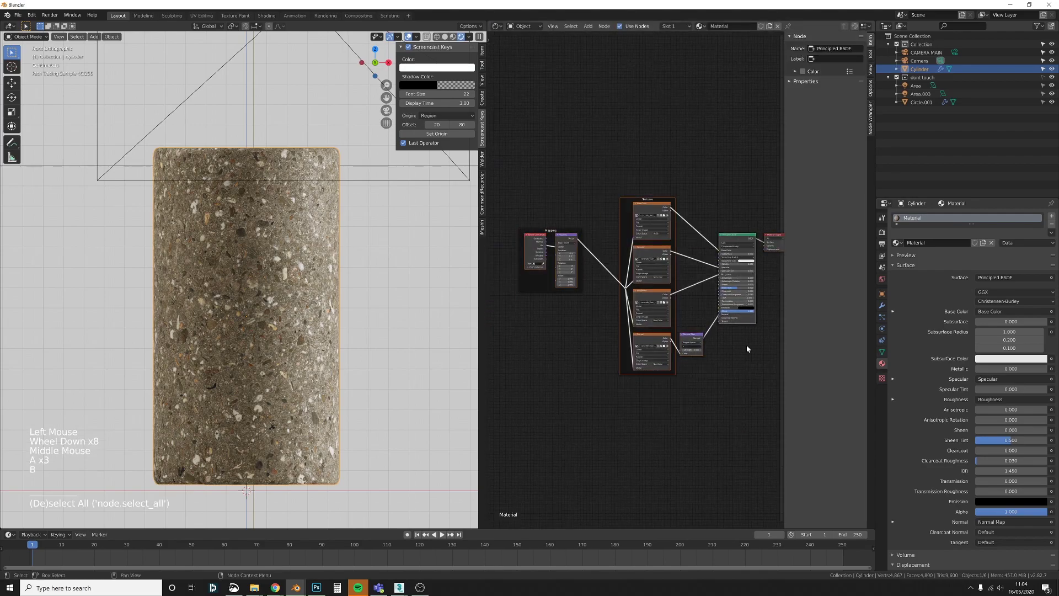
pyautogui.press('g')
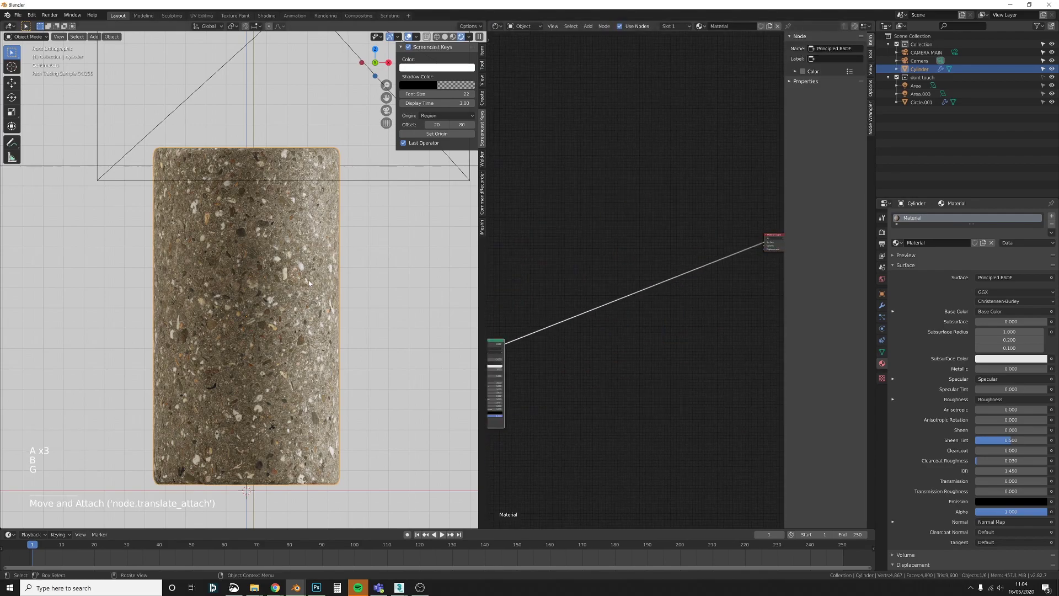
pyautogui.press('z')
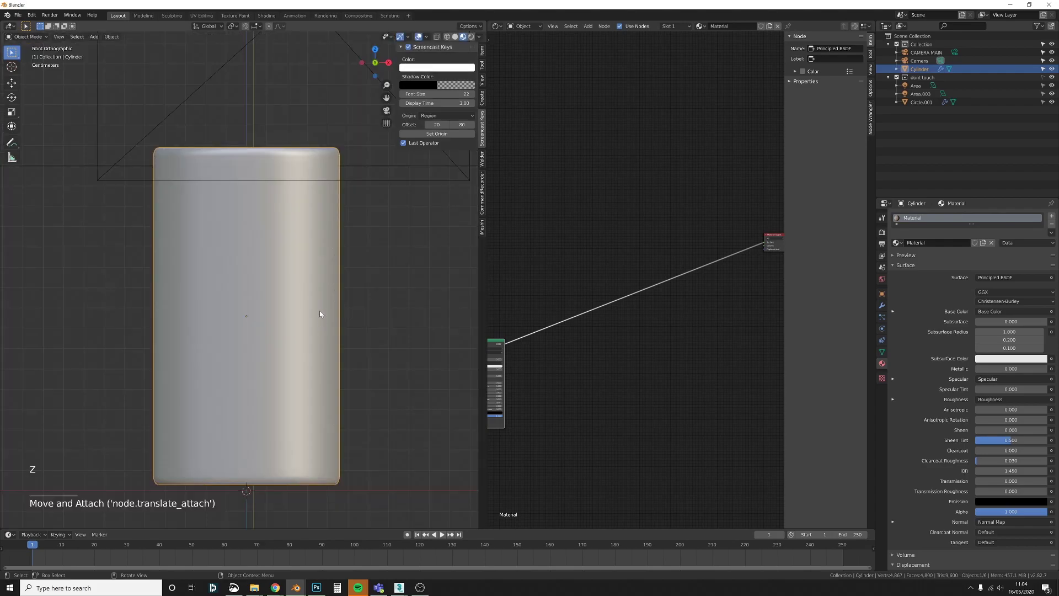
# Step: Add a Gradient Texture node in the empty space above the Principled BSDF and preview it through the emission viewer
pyautogui.middleClick(619, 182)
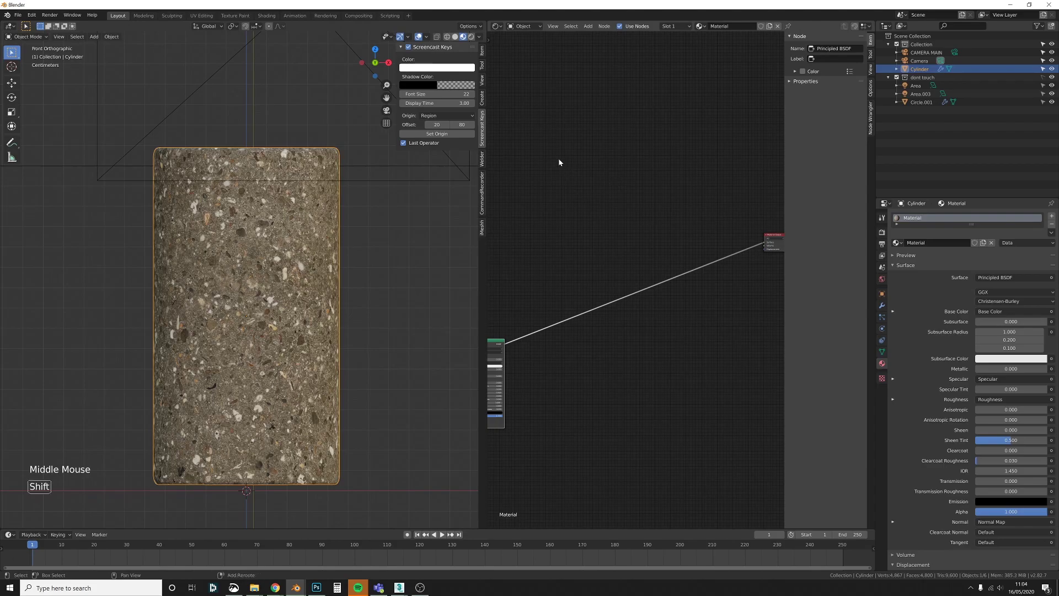
pyautogui.keyDown('shift'); pyautogui.moveTo(559, 162); pyautogui.dragTo(575, 192, button='middle'); pyautogui.keyUp('shift')
pyautogui.click(574, 193)
pyautogui.hotkey('shift', 'a')
pyautogui.press('Return')
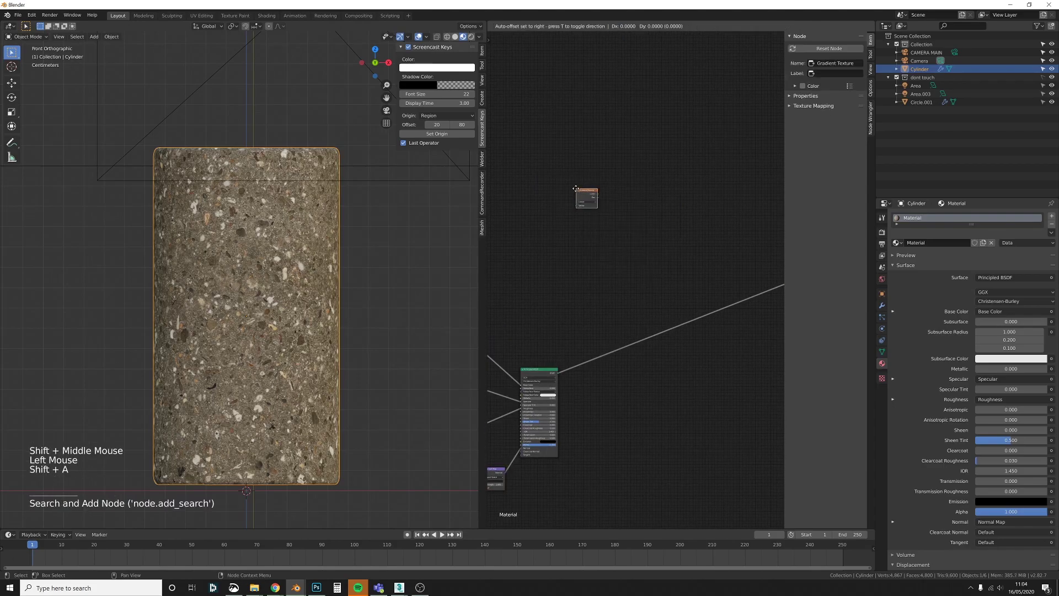
pyautogui.click(575, 191)
pyautogui.keyDown('ctrl'); pyautogui.keyDown('shift'); pyautogui.click(576, 190); pyautogui.keyUp('shift'); pyautogui.keyUp('ctrl')
pyautogui.scroll(6, 585, 193)
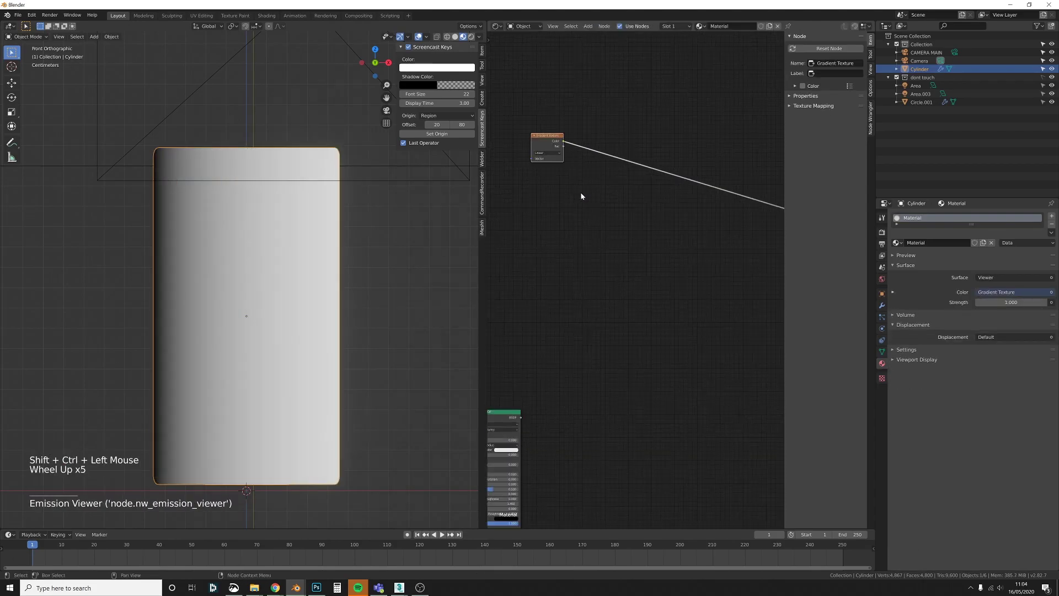
# Step: Add Texture Coordinate and Mapping nodes in front of the Gradient Texture with the Node Wrangler texture setup
pyautogui.moveTo(586, 222); pyautogui.dragTo(667, 280, button='middle')
pyautogui.click(594, 231)
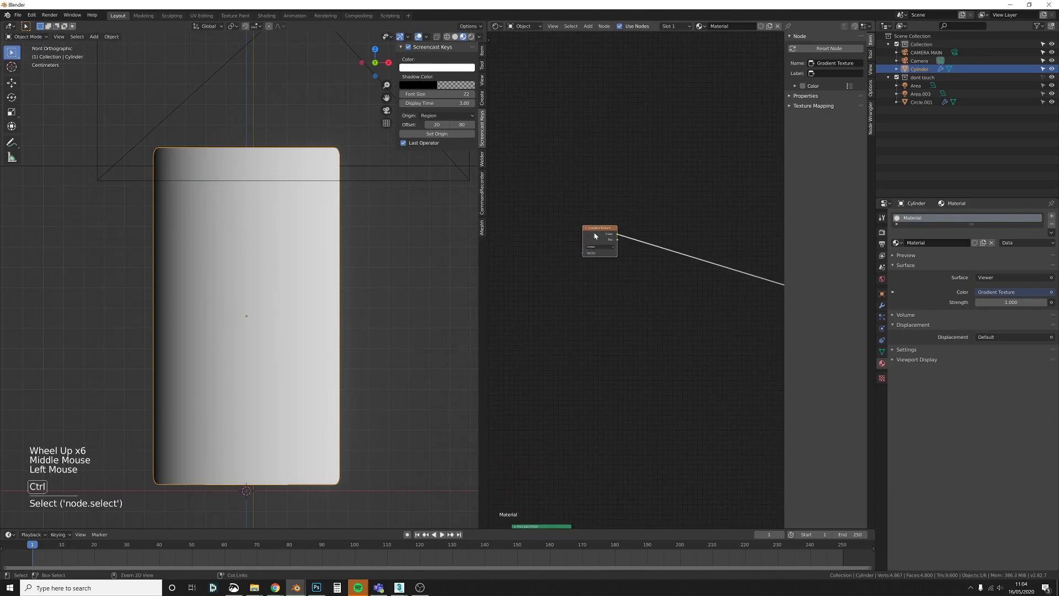
pyautogui.hotkey('ctrl', 't')
pyautogui.moveTo(496, 227); pyautogui.dragTo(586, 225, button='middle')
pyautogui.scroll(3, 587, 225)
pyautogui.scroll(2, 587, 225)
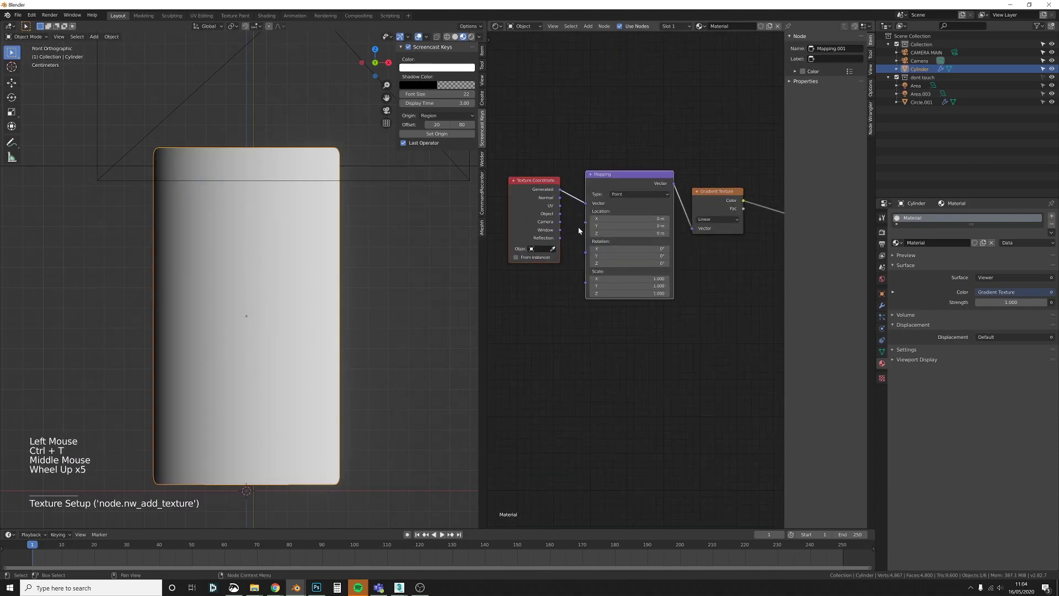
# Step: Try the UV output as the Mapping node's vector input, and reconnect the Generated output
pyautogui.moveTo(559, 205); pyautogui.dragTo(585, 203)
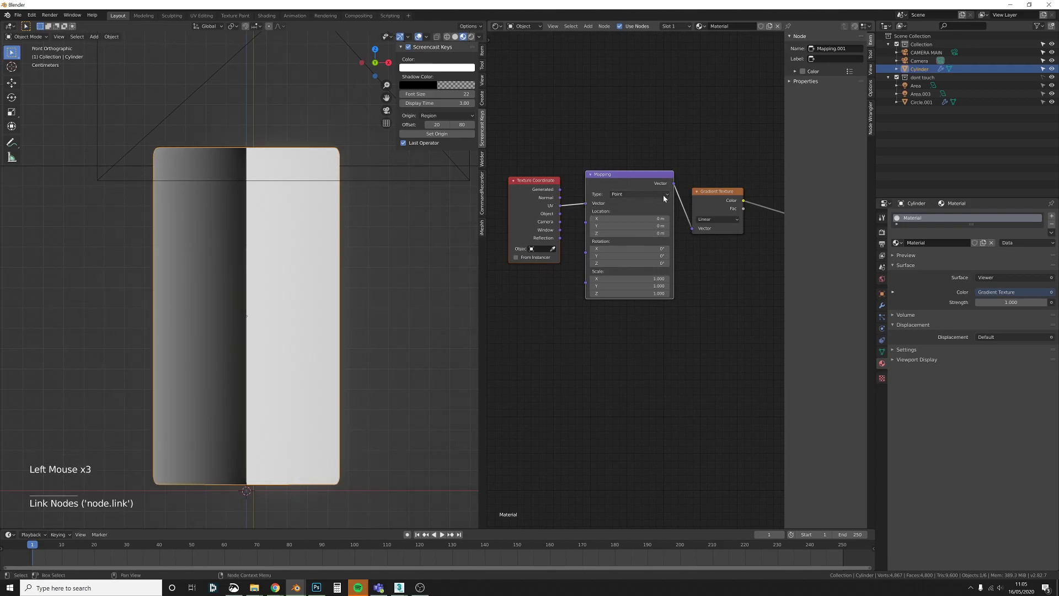
pyautogui.click(497, 26)
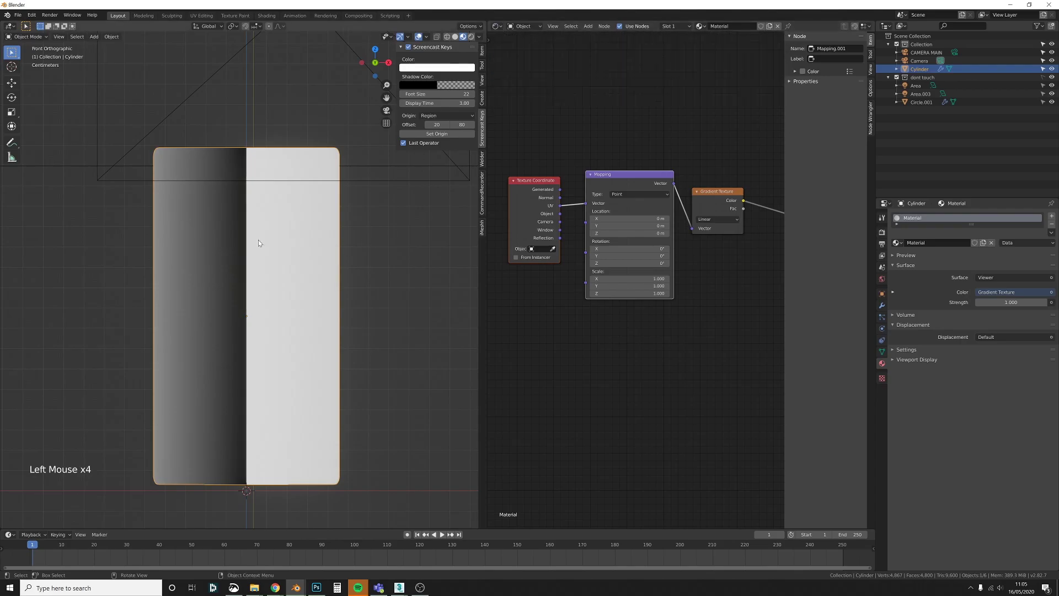
pyautogui.moveTo(560, 189); pyautogui.dragTo(585, 203)
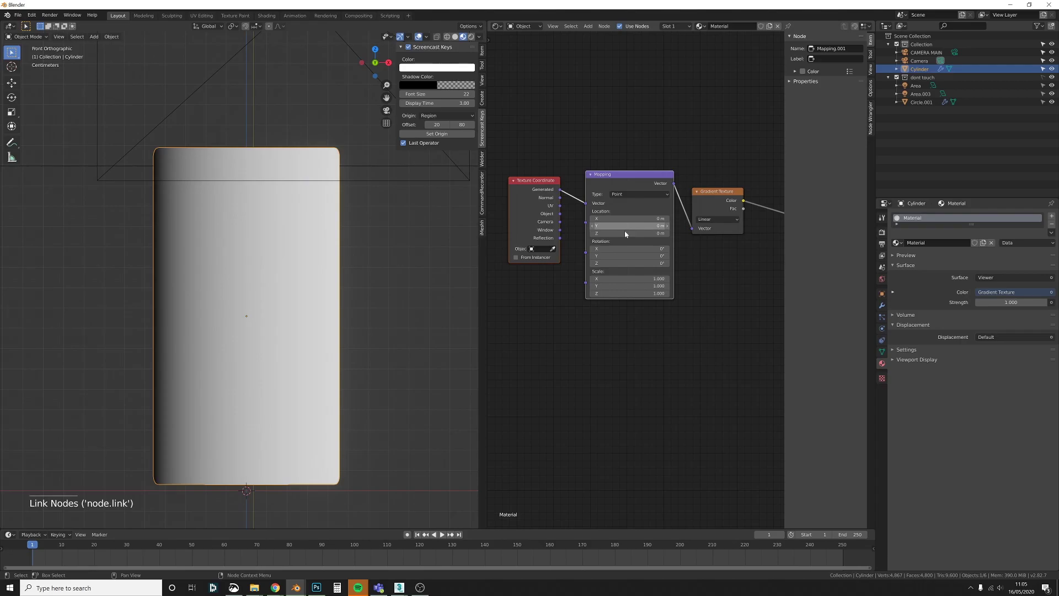
# Step: Set the Mapping node's Y rotation to 90° and reposition the Gradient Texture node
pyautogui.moveTo(623, 256); pyautogui.dragTo(647, 256)
pyautogui.rightClick(622, 257)
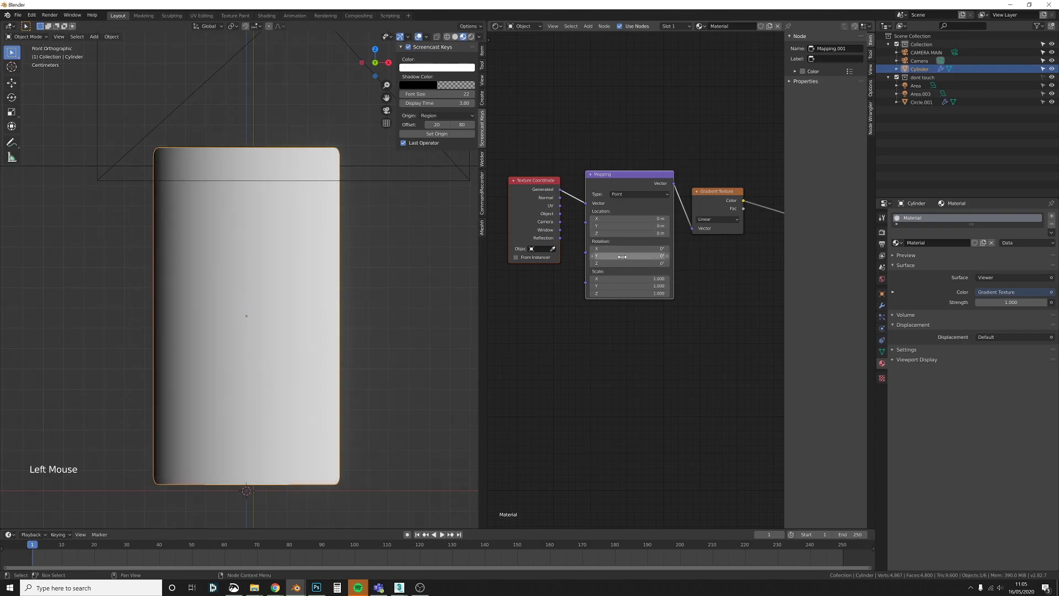
pyautogui.write('90')
pyautogui.press('Return')
pyautogui.moveTo(623, 256); pyautogui.dragTo(488, 253, button='middle')
pyautogui.click(599, 190)
pyautogui.press('g')
pyautogui.moveTo(603, 183); pyautogui.dragTo(586, 180, button='middle')
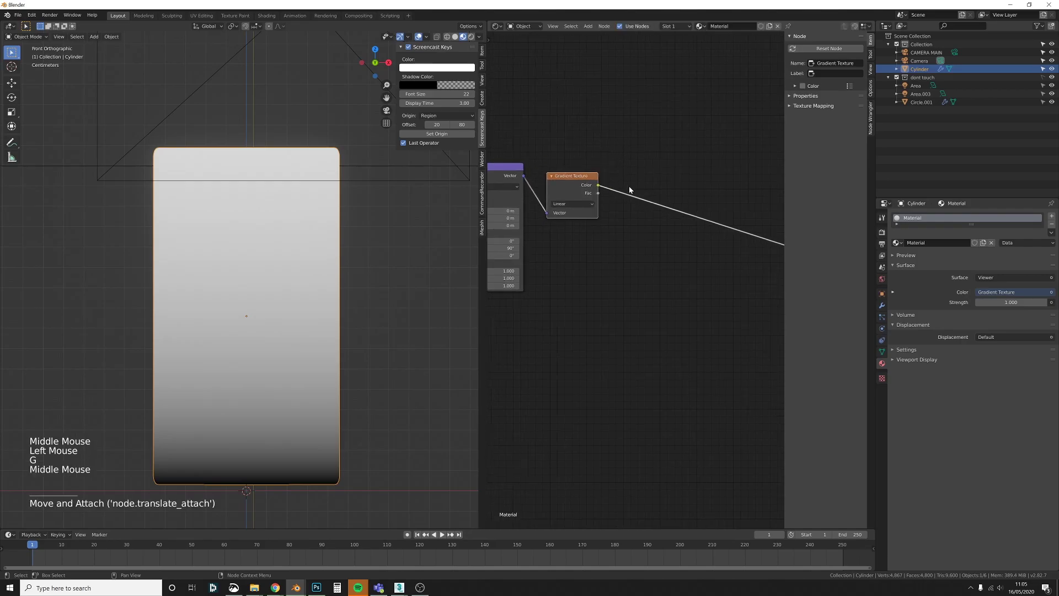
# Step: Insert a ColorRamp node on the link between the Gradient Texture and the viewer
pyautogui.hotkey('shift', 'a')
pyautogui.write('color')
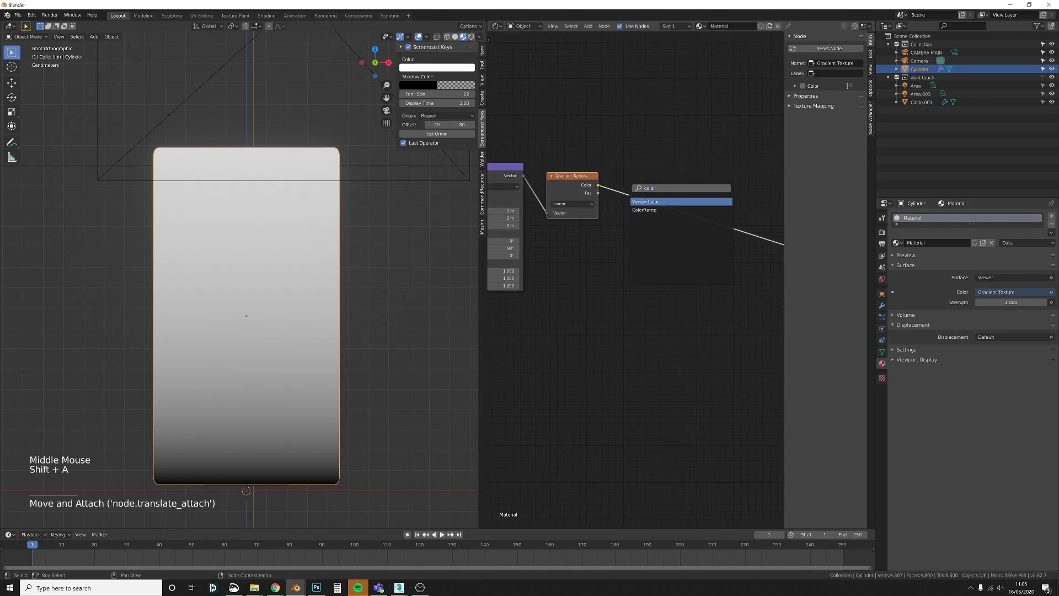
pyautogui.press('Down')
pyautogui.press('Return')
pyautogui.click(632, 176)
pyautogui.moveTo(634, 178); pyautogui.dragTo(595, 209, button='middle')
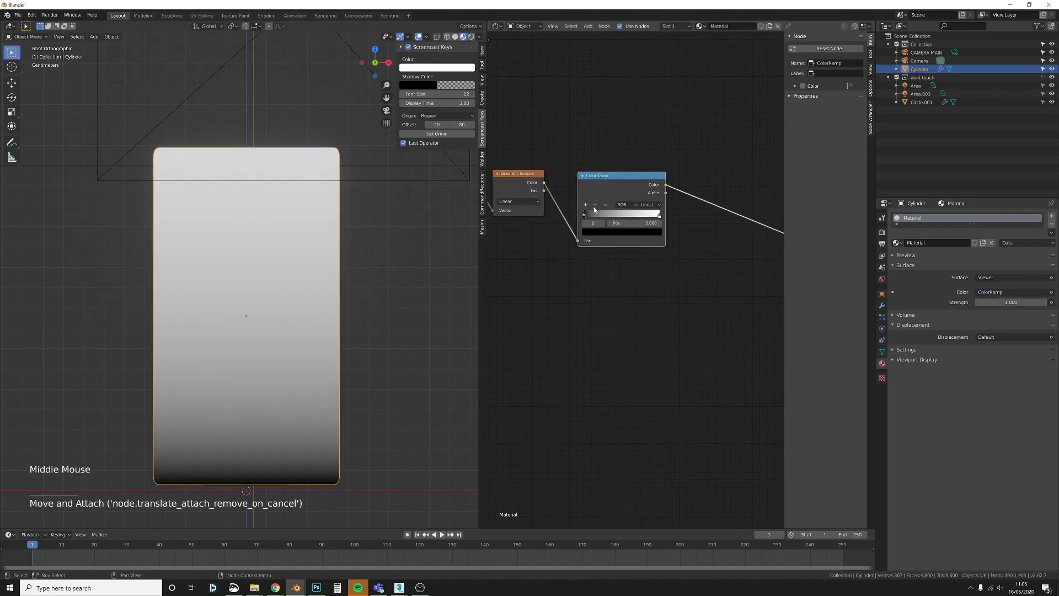
# Step: Move the gradient ColorRamp's black stop slightly inward and its white stop to about 0.18 to confine the dark band to the base
pyautogui.moveTo(584, 216)
pyautogui.mouseDown()
pyautogui.moveTo(607, 216)
pyautogui.moveTo(589, 216)
pyautogui.mouseUp()
pyautogui.moveTo(656, 216); pyautogui.dragTo(594, 220)
pyautogui.moveTo(682, 283); pyautogui.dragTo(677, 282, button='middle')
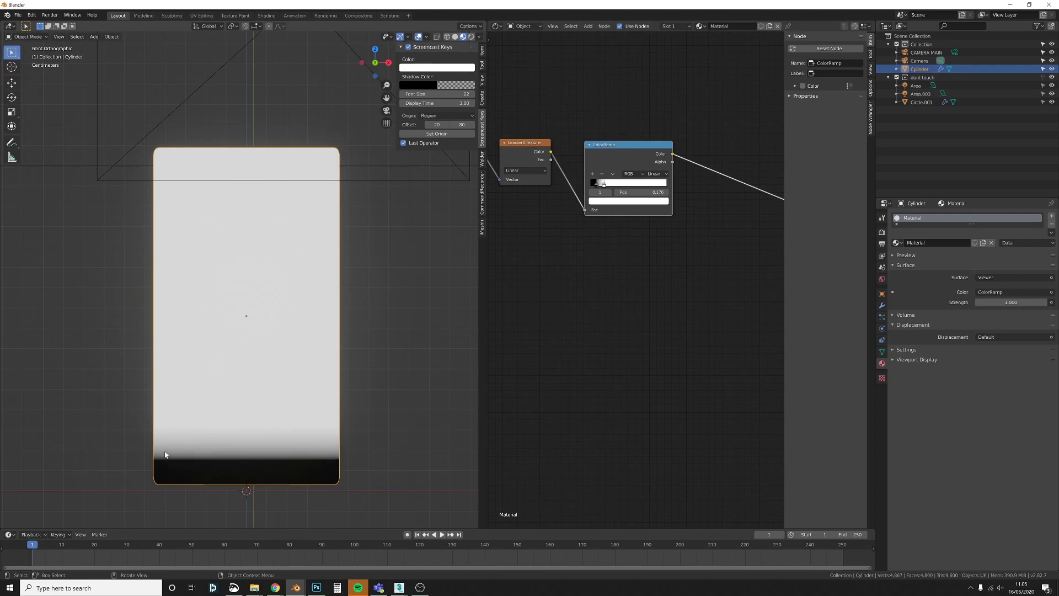
# Step: Widen the Specular and Roughness texture nodes in the Textures frame to make their image file names readable
pyautogui.scroll(-10, 624, 392)
pyautogui.moveTo(624, 392); pyautogui.dragTo(589, 190, button='middle')
pyautogui.scroll(5, 610, 220)
pyautogui.click(549, 260)
pyautogui.moveTo(549, 261); pyautogui.dragTo(551, 263, button='middle')
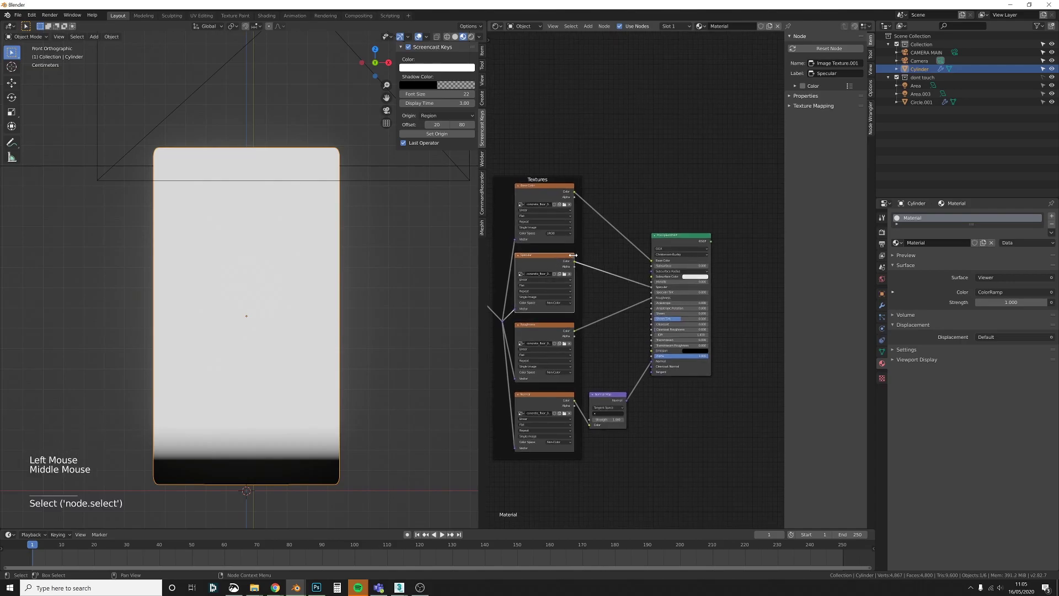
pyautogui.moveTo(574, 254)
pyautogui.mouseDown()
pyautogui.moveTo(643, 262)
pyautogui.moveTo(585, 268)
pyautogui.mouseUp()
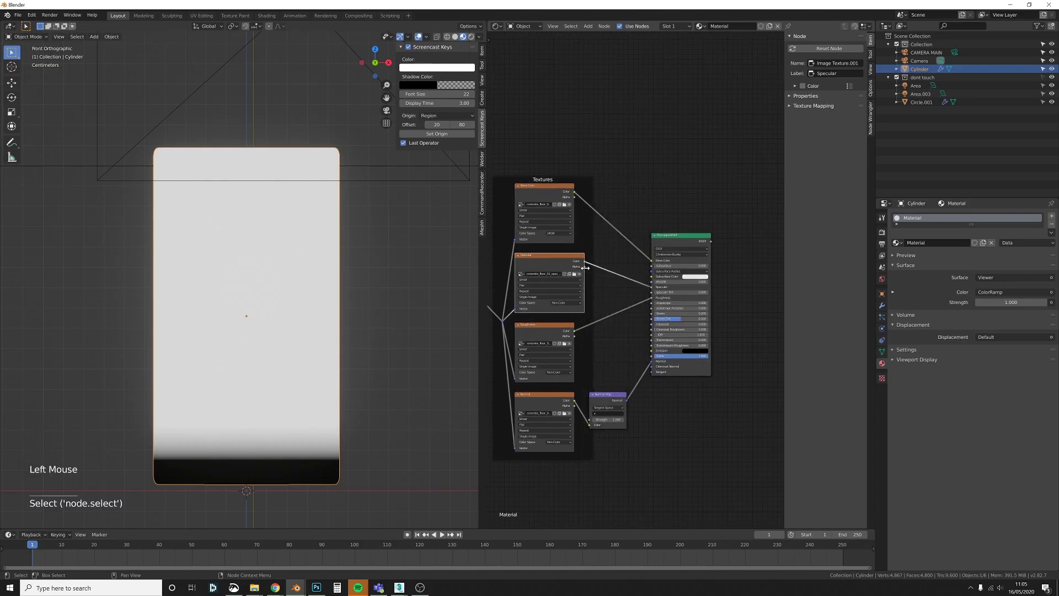
pyautogui.click(572, 329)
pyautogui.moveTo(578, 325); pyautogui.dragTo(609, 322)
# Step: Add an Image Texture node below the Gradient Texture, preview it, and assign it the concrete_floor_01_rough_2k.jpg image
pyautogui.moveTo(642, 178); pyautogui.dragTo(543, 418, button='middle')
pyautogui.hotkey('shift', 'a')
pyautogui.click(655, 302)
pyautogui.write('iimage')
pyautogui.press('Return')
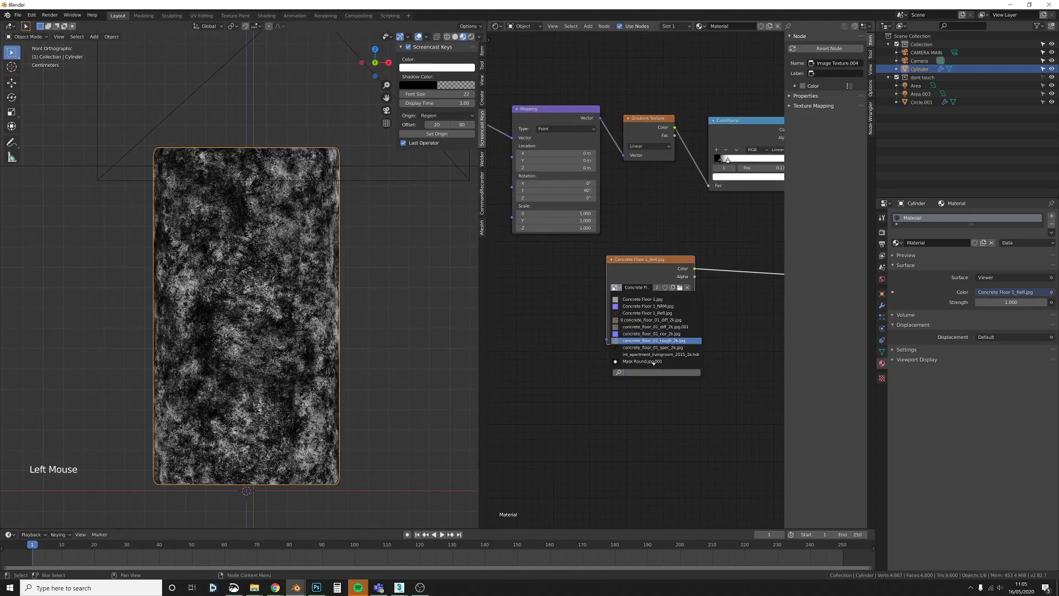
pyautogui.click(652, 341)
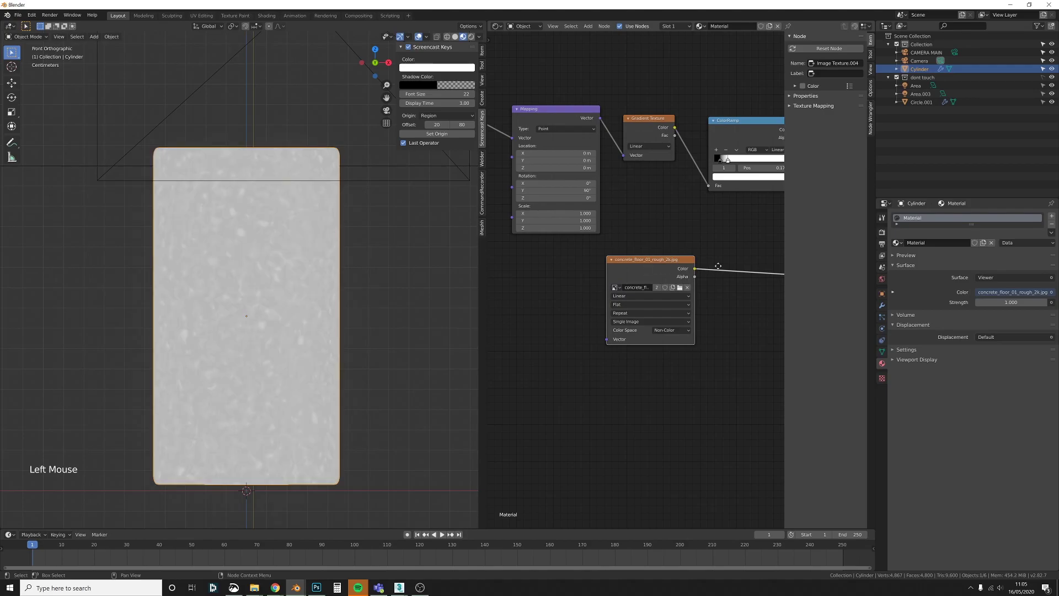
# Step: Insert a second ColorRamp node on the output link of the roughness Image Texture node
pyautogui.moveTo(716, 266); pyautogui.dragTo(656, 270, button='middle')
pyautogui.hotkey('shift', 'a')
pyautogui.write('co')
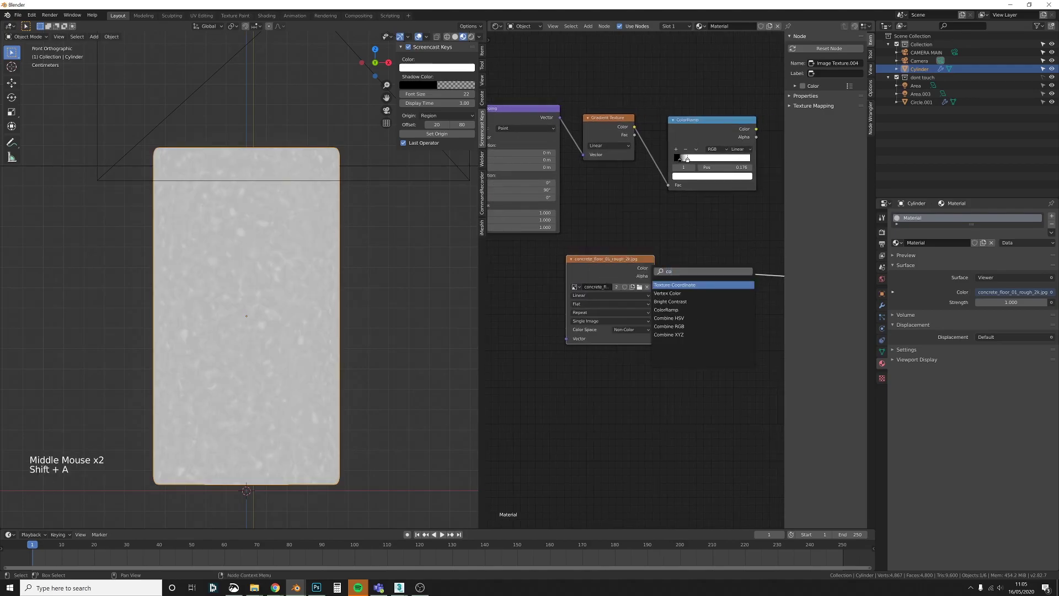
pyautogui.click(666, 293)
pyautogui.click(700, 265)
pyautogui.moveTo(614, 239); pyautogui.dragTo(601, 238, button='middle')
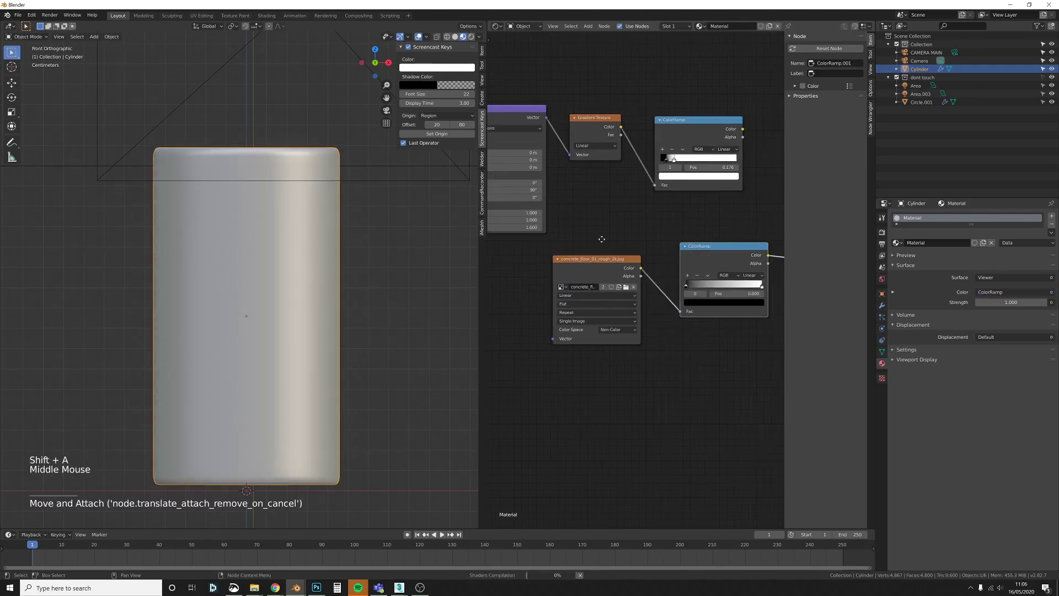
# Step: Raise the contrast of the roughness ColorRamp by moving its black stop to about 0.5 and its white stop to about 0.7
pyautogui.scroll(1, 662, 252)
pyautogui.moveTo(669, 253); pyautogui.dragTo(571, 252, button='middle')
pyautogui.moveTo(593, 285); pyautogui.dragTo(652, 285)
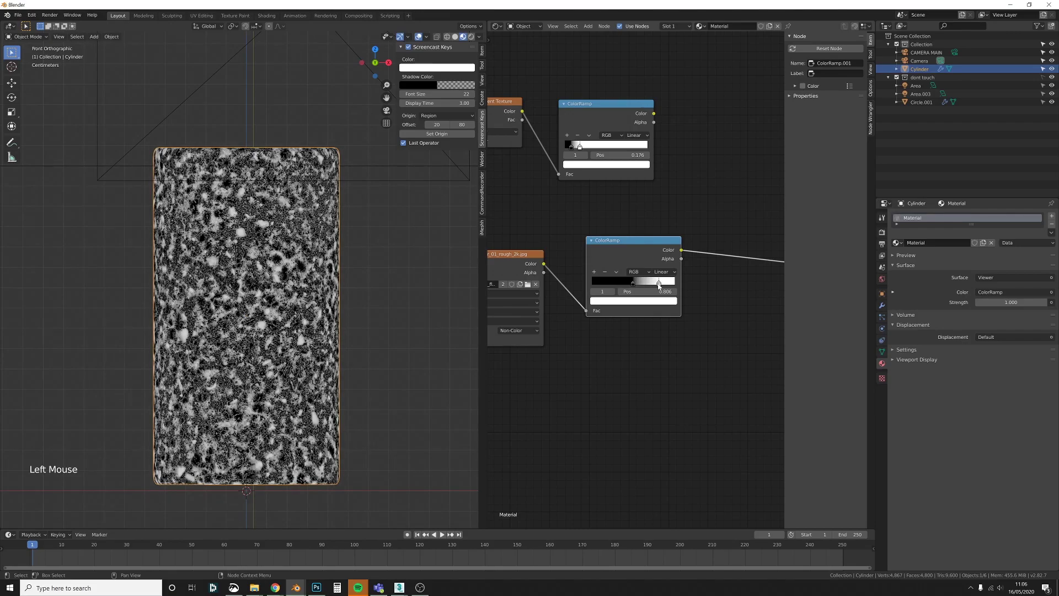
pyautogui.scroll(-3, 620, 256)
pyautogui.moveTo(619, 256); pyautogui.dragTo(648, 256, button='middle')
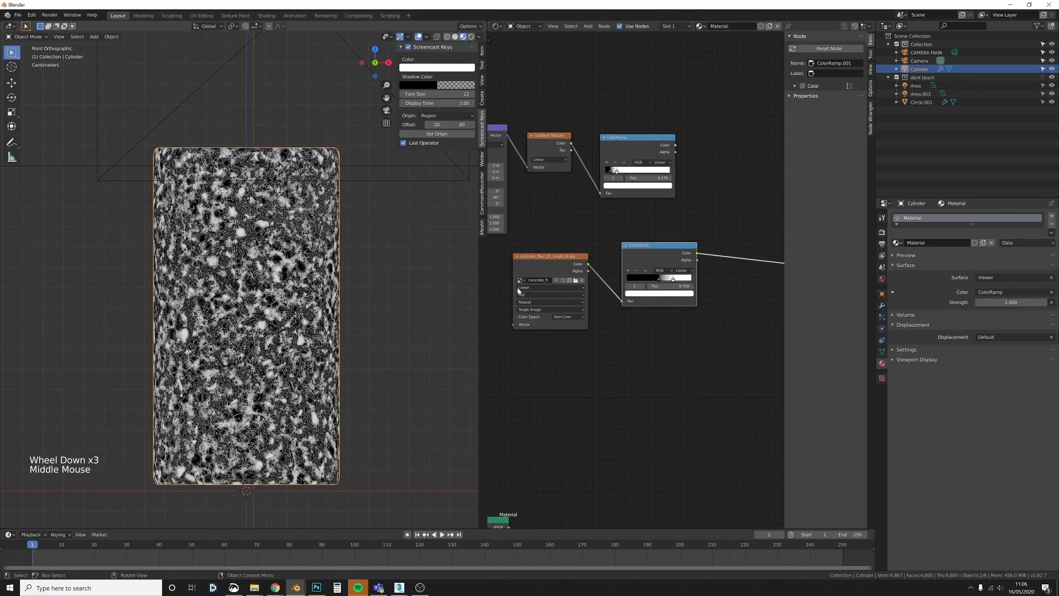
# Step: Move the roughness Image Texture and its ColorRamp left and slightly down, and shift the gradient ColorRamp closer to the Gradient Texture
pyautogui.press('a')
pyautogui.press('a')
pyautogui.press('a')
pyautogui.press('a')
pyautogui.press('a')
pyautogui.press('a')
pyautogui.press('a')
pyautogui.press('b')
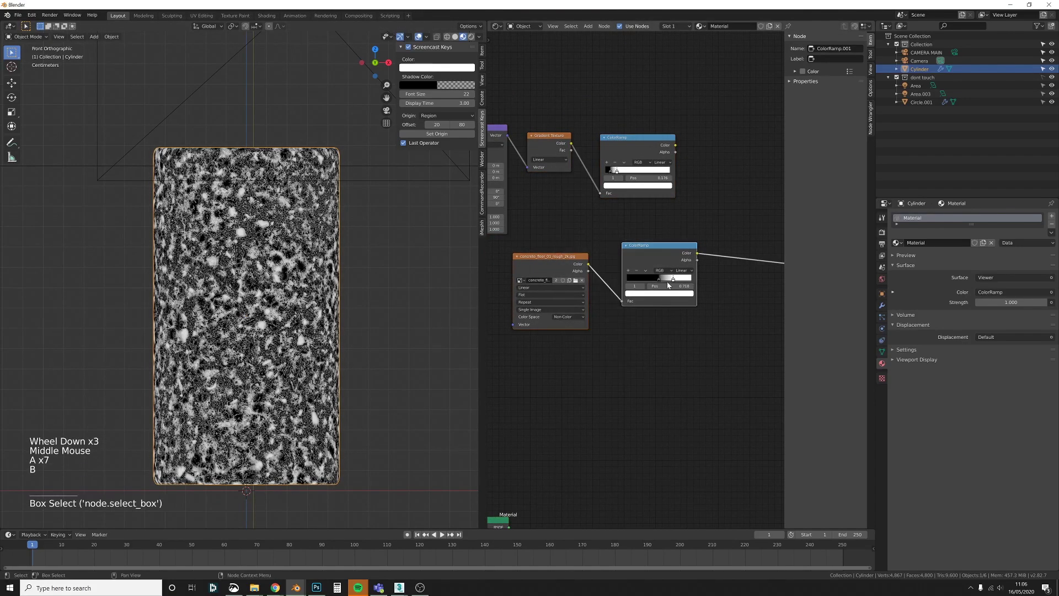
pyautogui.press('g')
pyautogui.click(596, 296)
pyautogui.moveTo(595, 296); pyautogui.dragTo(564, 296, button='middle')
pyautogui.click(618, 149)
pyautogui.press('g')
pyautogui.click(602, 150)
pyautogui.click(660, 151)
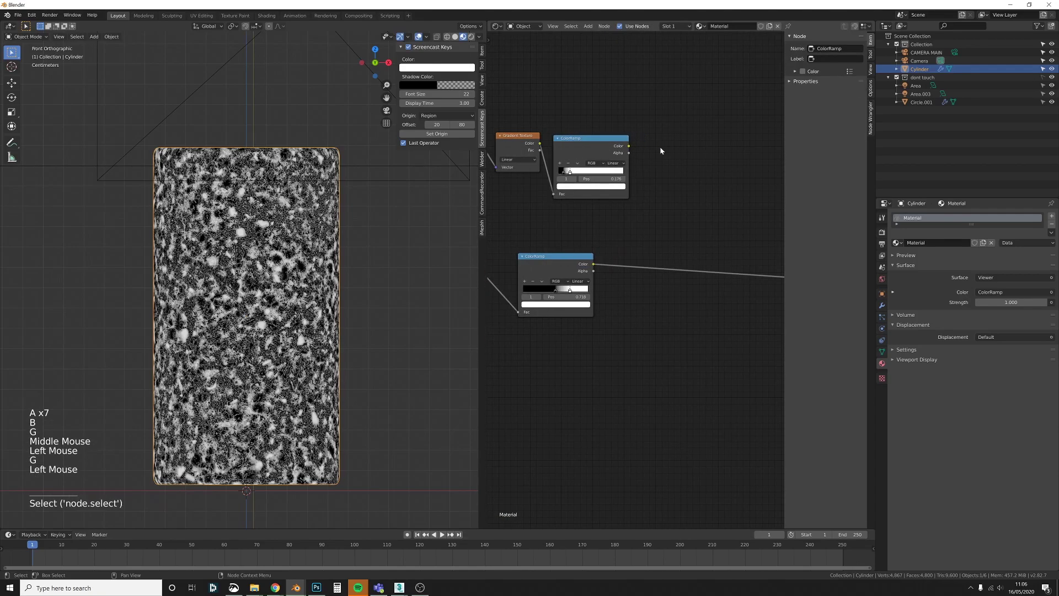
# Step: Add a MixRGB node and link the gradient ColorRamp to Color1 and the roughness ColorRamp to Color2
pyautogui.hotkey('shift', 'a')
pyautogui.write('rgb')
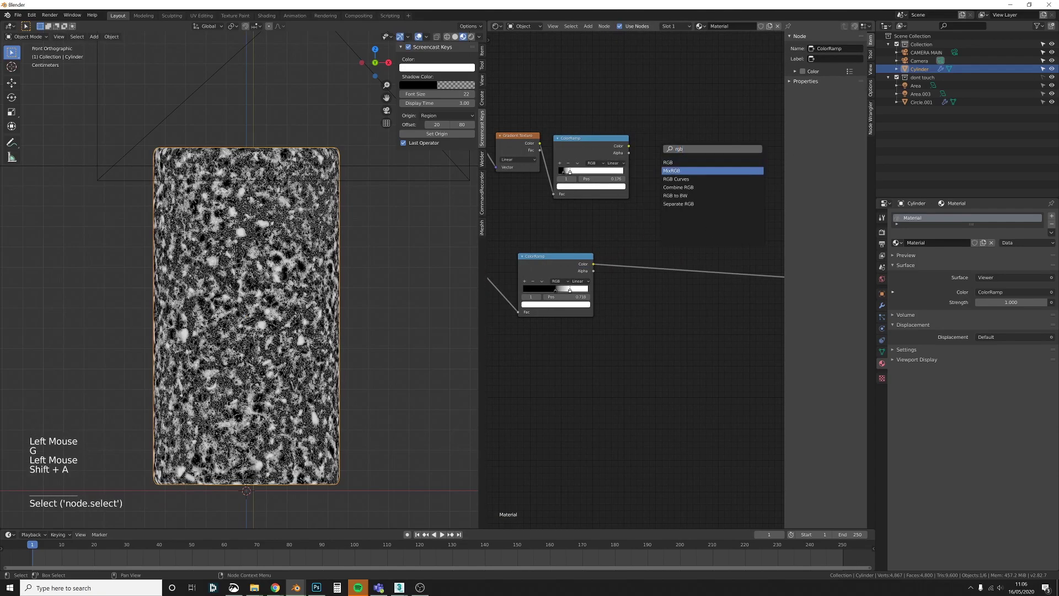
pyautogui.press('Return')
pyautogui.click(629, 147)
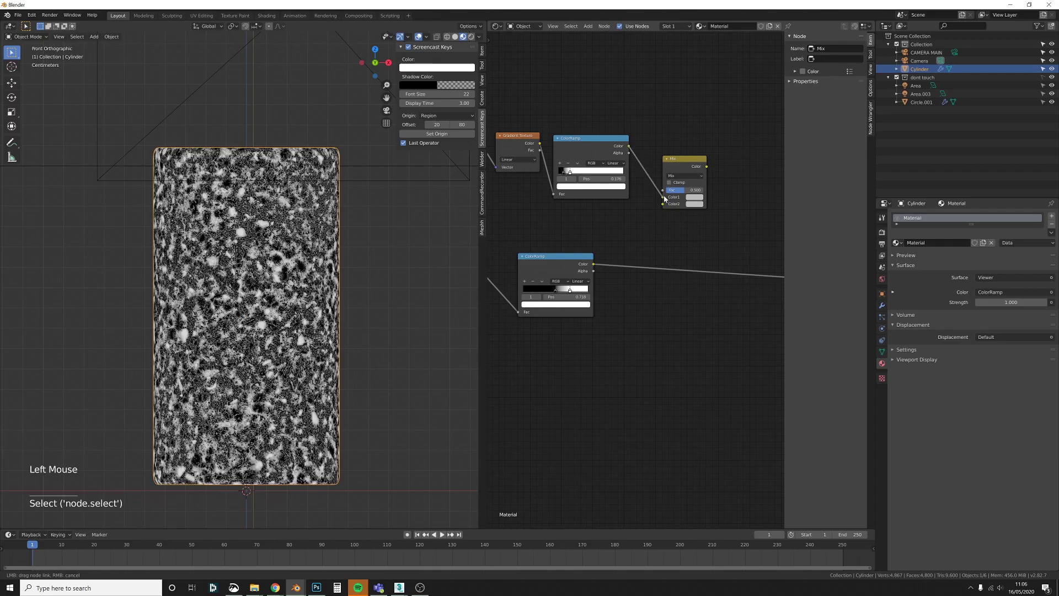
pyautogui.moveTo(629, 146); pyautogui.dragTo(682, 196)
pyautogui.moveTo(593, 264); pyautogui.dragTo(663, 205)
# Step: Set the Mix node's blending mode to Multiply with a factor of 1.000 and preview its output on the cylinder
pyautogui.moveTo(663, 205); pyautogui.dragTo(652, 210, button='middle')
pyautogui.click(673, 181)
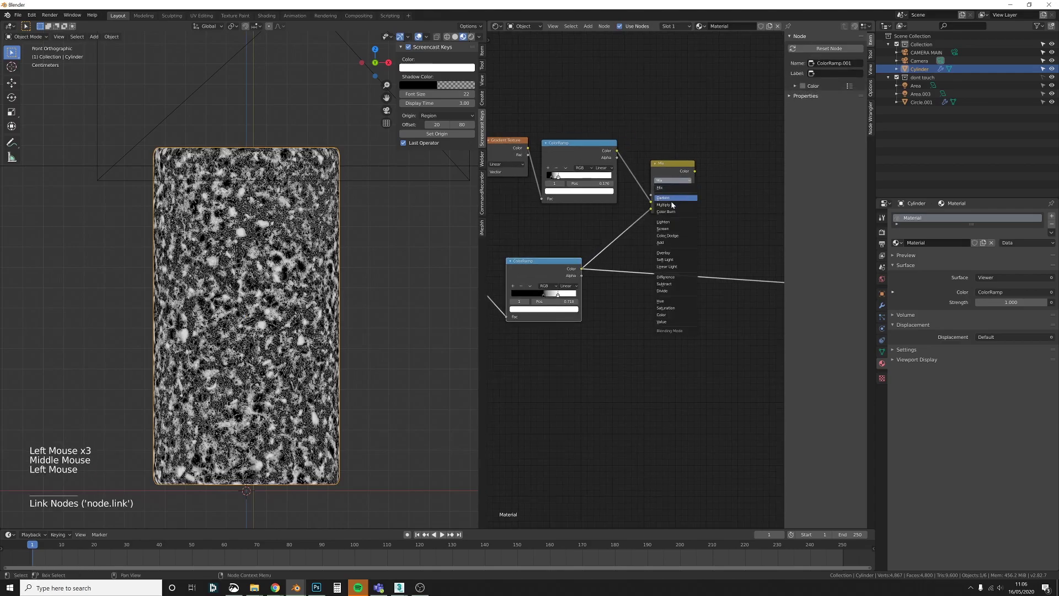
pyautogui.click(672, 205)
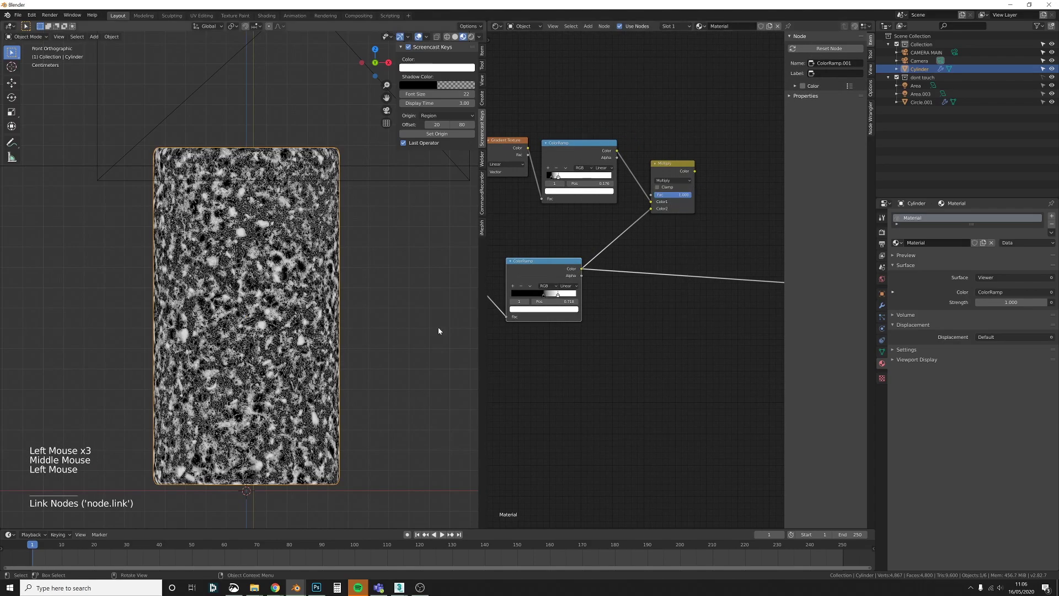
pyautogui.keyDown('ctrl'); pyautogui.keyDown('shift'); pyautogui.click(675, 176); pyautogui.keyUp('shift'); pyautogui.keyUp('ctrl')
pyautogui.moveTo(675, 176); pyautogui.dragTo(589, 176, button='middle')
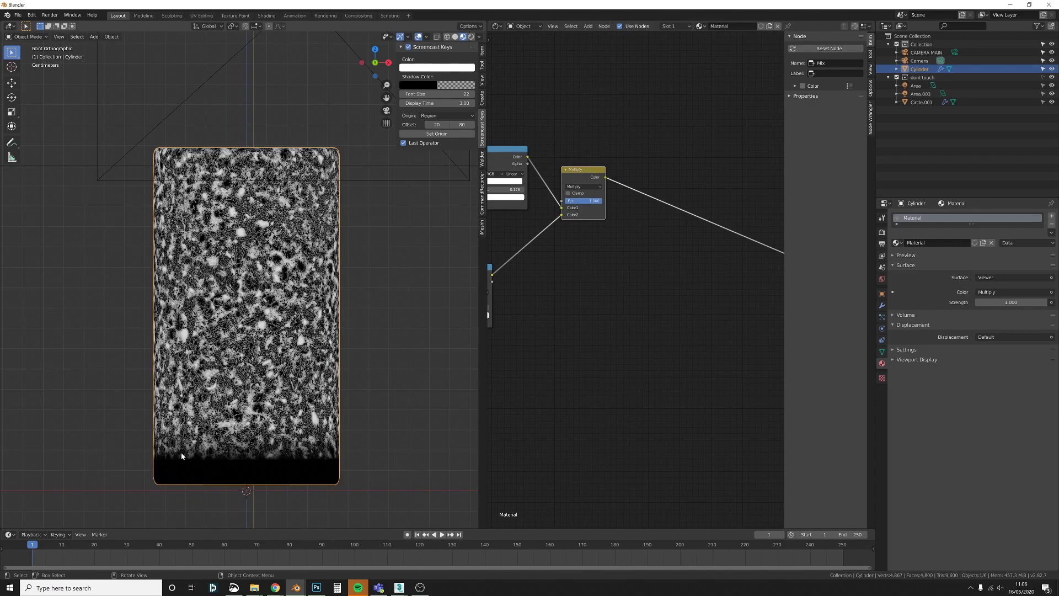
pyautogui.moveTo(494, 137); pyautogui.dragTo(565, 201, button='middle')
pyautogui.scroll(-1, 664, 159)
pyautogui.click(650, 187)
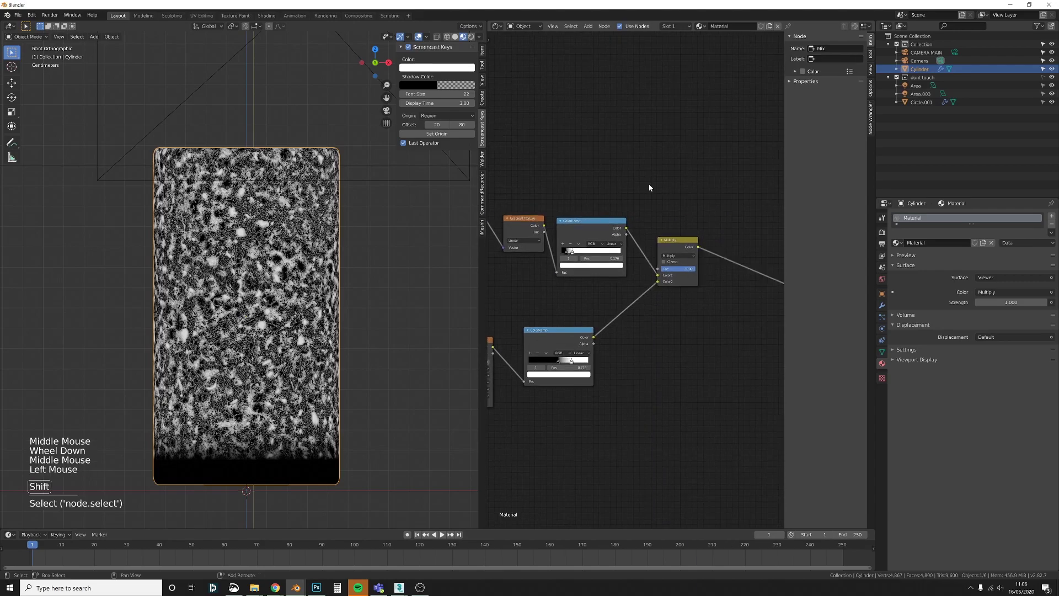
pyautogui.hotkey('shift', 'a')
pyautogui.write('color')
pyautogui.press('Return')
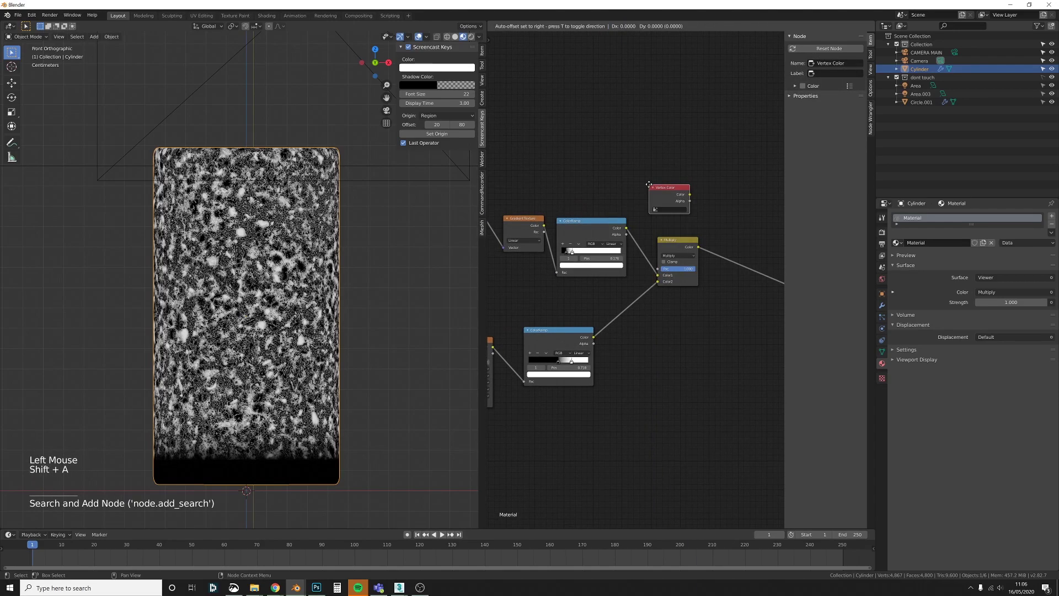
pyautogui.press('Escape')
# Step: Add a third ColorRamp above the Multiply node and link the Gradient Texture output to its Fac input
pyautogui.hotkey('shift', 'a')
pyautogui.write('color')
pyautogui.press('Down')
pyautogui.press('Return')
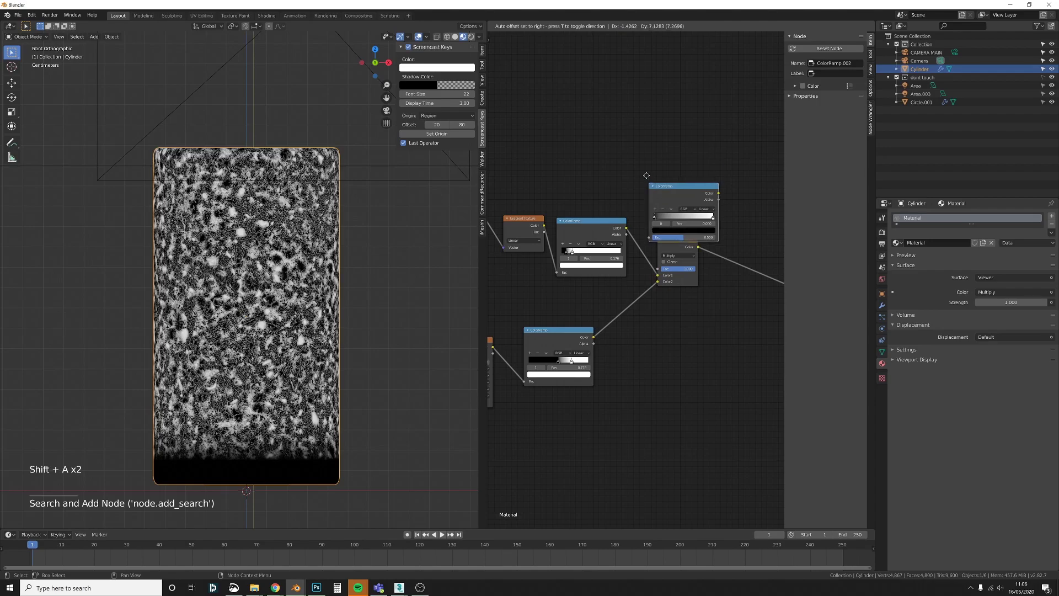
pyautogui.moveTo(544, 226); pyautogui.dragTo(653, 213)
# Step: Duplicate the Multiply node onto its output link and change the copy's blending mode to Screen
pyautogui.moveTo(653, 214); pyautogui.dragTo(596, 210, button='middle')
pyautogui.click(634, 241)
pyautogui.hotkey('shift', 'd')
pyautogui.click(702, 243)
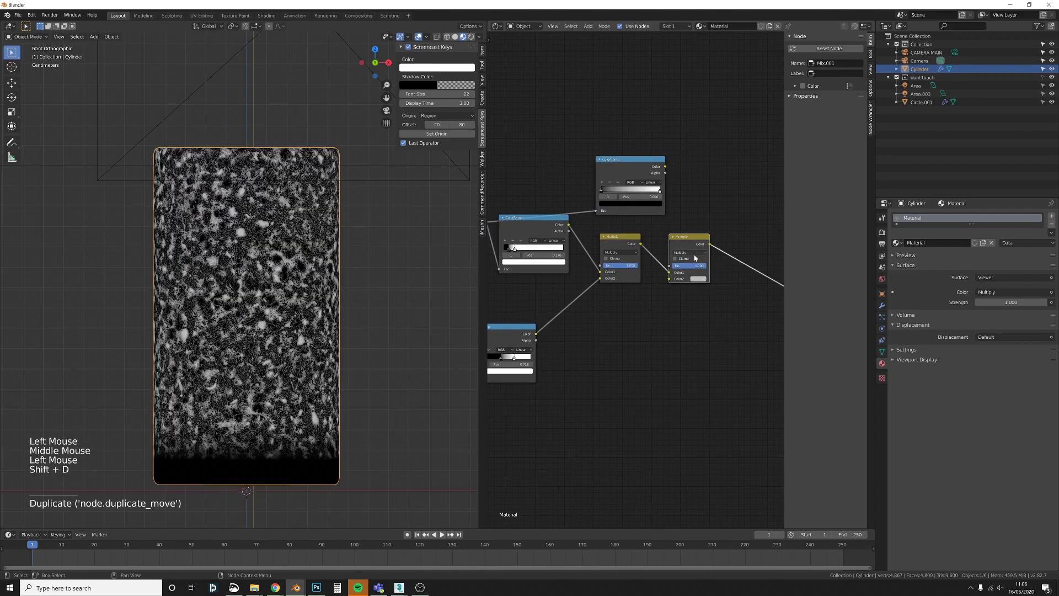
pyautogui.click(692, 256)
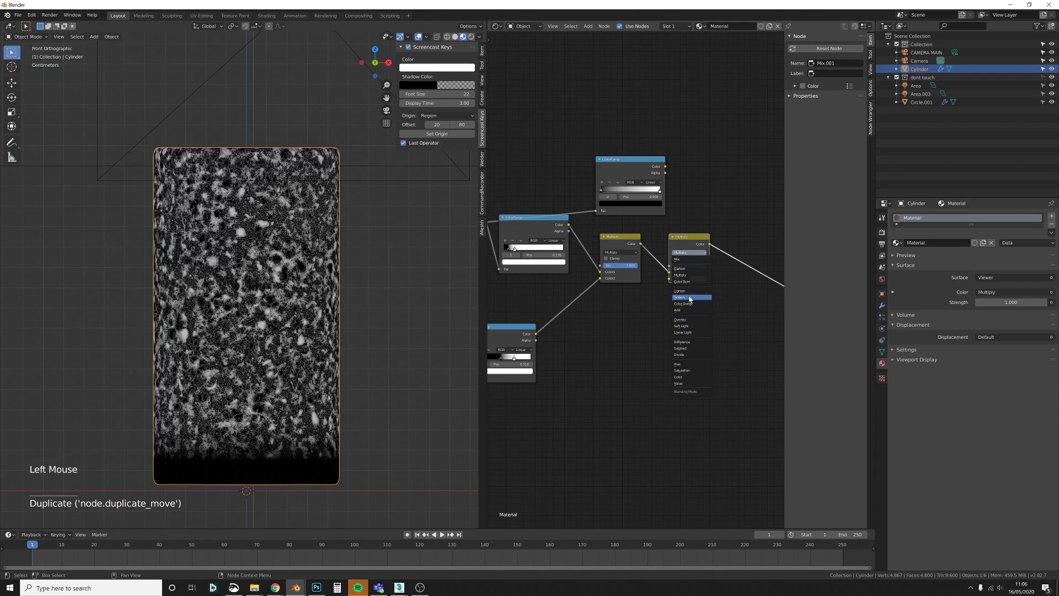
pyautogui.click(690, 298)
# Step: Preview the new ColorRamp and the Multiply node, then link the new ColorRamp's Color to the Screen node's Color2 input
pyautogui.keyDown('ctrl'); pyautogui.keyDown('shift'); pyautogui.click(633, 171); pyautogui.keyUp('shift'); pyautogui.keyUp('ctrl')
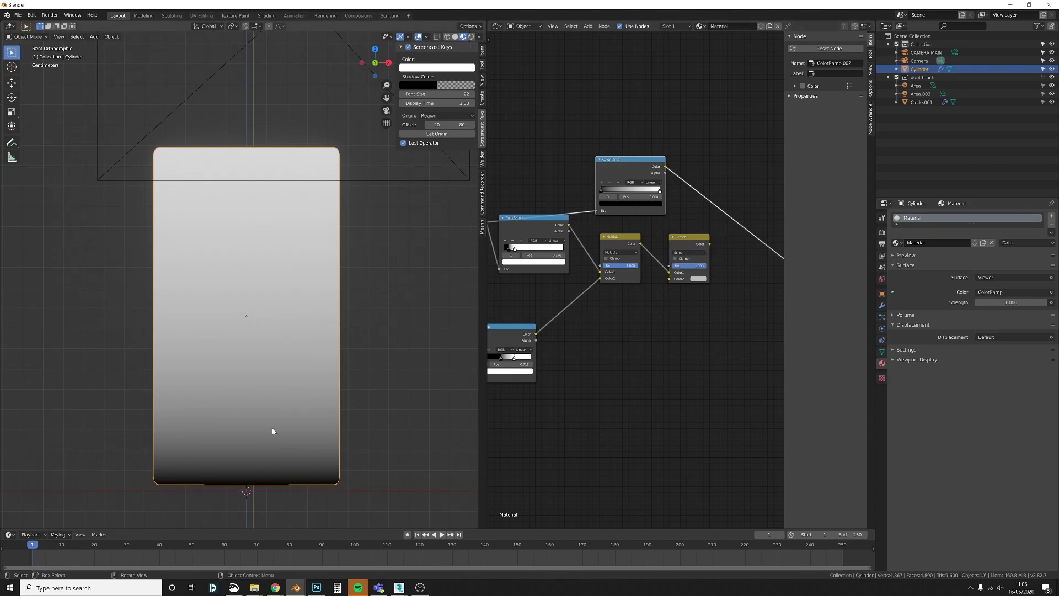
pyautogui.keyDown('ctrl'); pyautogui.keyDown('shift'); pyautogui.click(619, 242); pyautogui.keyUp('shift'); pyautogui.keyUp('ctrl')
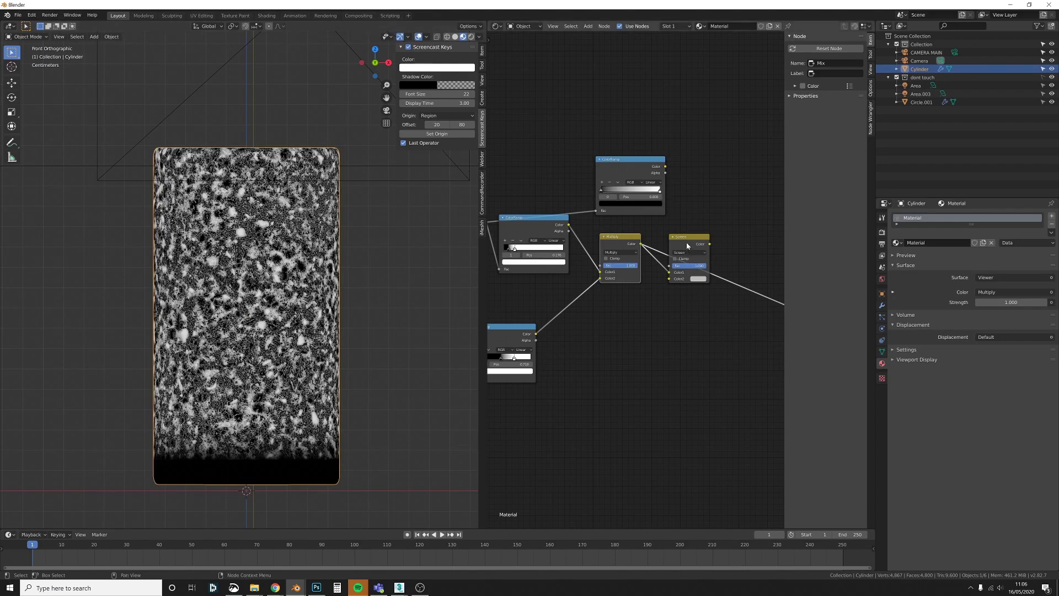
pyautogui.moveTo(687, 245); pyautogui.dragTo(719, 216)
pyautogui.click(666, 170)
pyautogui.moveTo(666, 167); pyautogui.dragTo(700, 242)
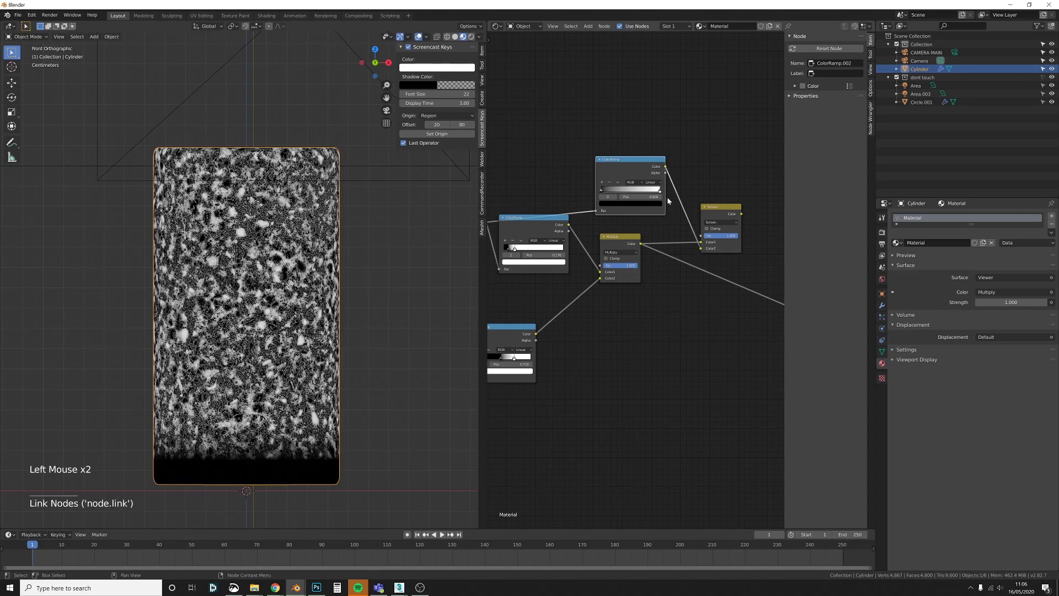
# Step: Preview the Screen node and tighten the new ColorRamp, with its white stop at about 0.15 and its black stop just below
pyautogui.keyDown('ctrl'); pyautogui.keyDown('shift'); pyautogui.click(717, 206); pyautogui.keyUp('shift'); pyautogui.keyUp('ctrl')
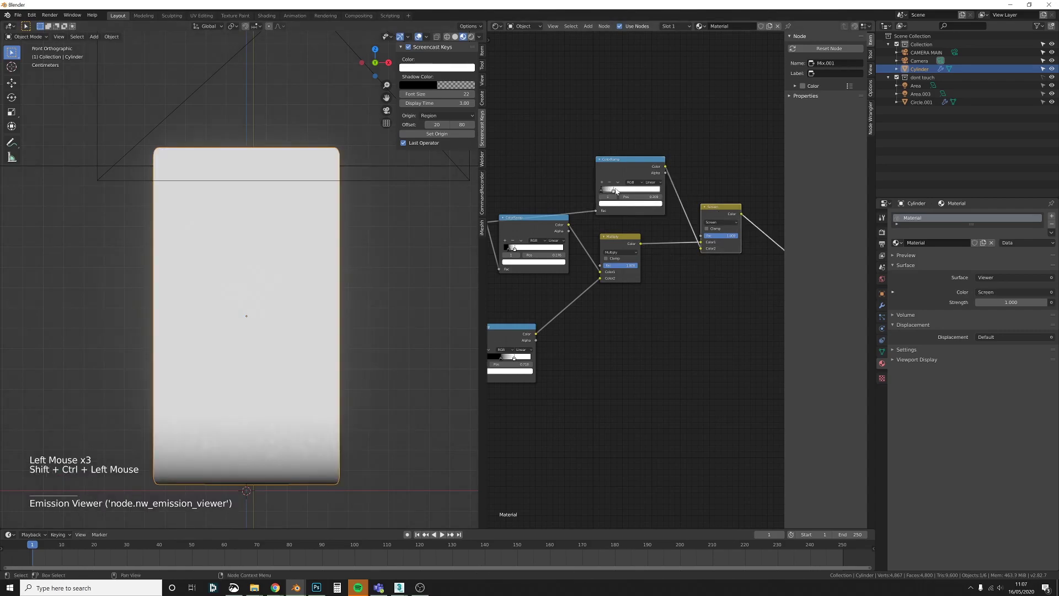
pyautogui.moveTo(616, 190); pyautogui.dragTo(640, 191)
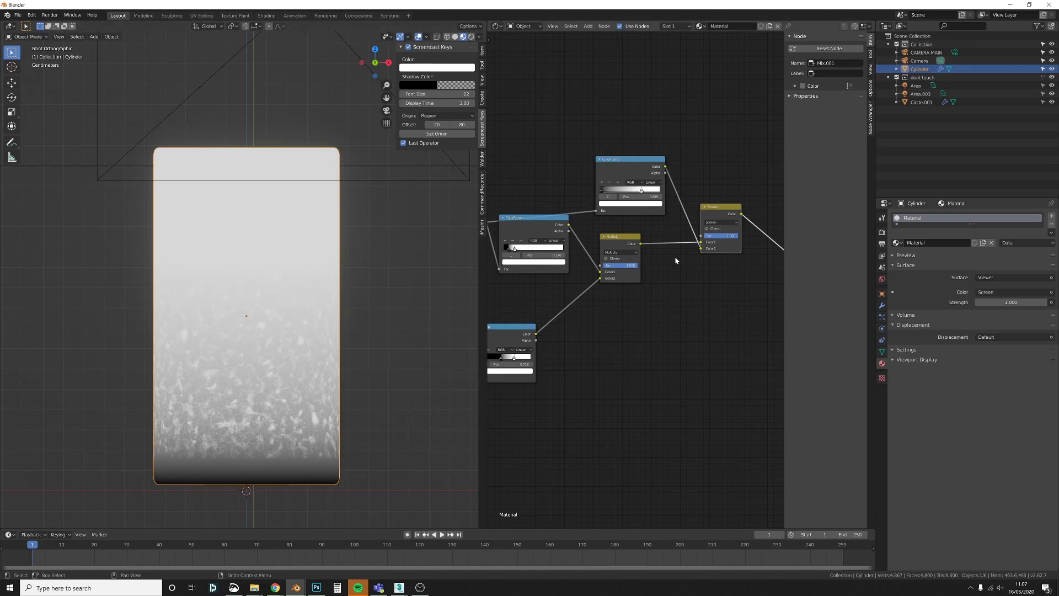
pyautogui.moveTo(603, 192)
pyautogui.mouseDown()
pyautogui.moveTo(640, 190)
pyautogui.moveTo(600, 197)
pyautogui.moveTo(612, 194)
pyautogui.mouseUp()
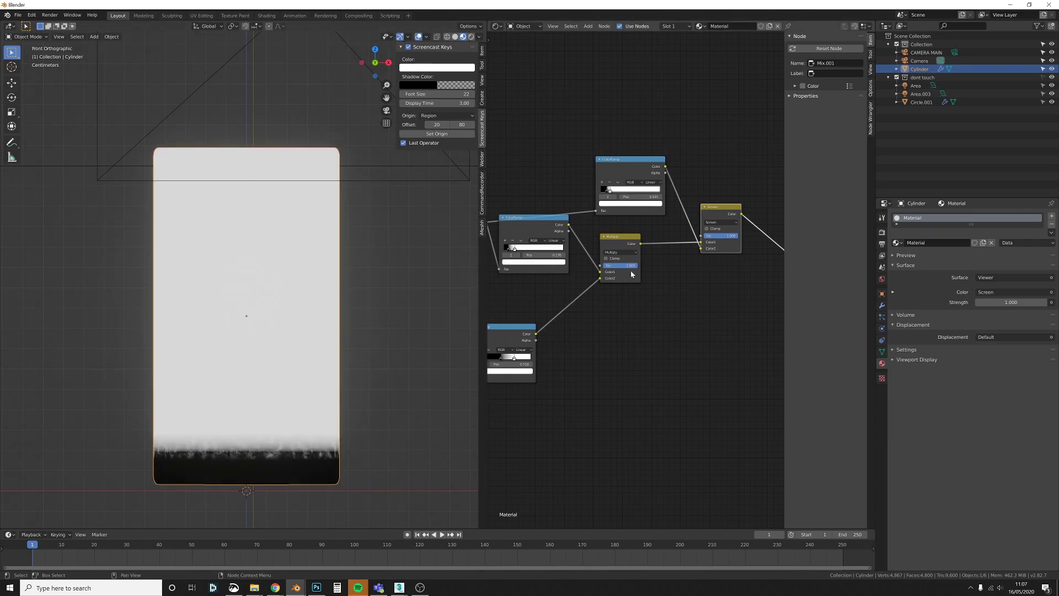
# Step: Add a second Principled BSDF node to the right of the concrete shader and preview it on the cylinder
pyautogui.scroll(-10, 633, 276)
pyautogui.moveTo(641, 331); pyautogui.dragTo(654, 218, button='middle')
pyautogui.moveTo(598, 327); pyautogui.dragTo(627, 286, button='middle')
pyautogui.click(647, 273)
pyautogui.hotkey('shift', 'a')
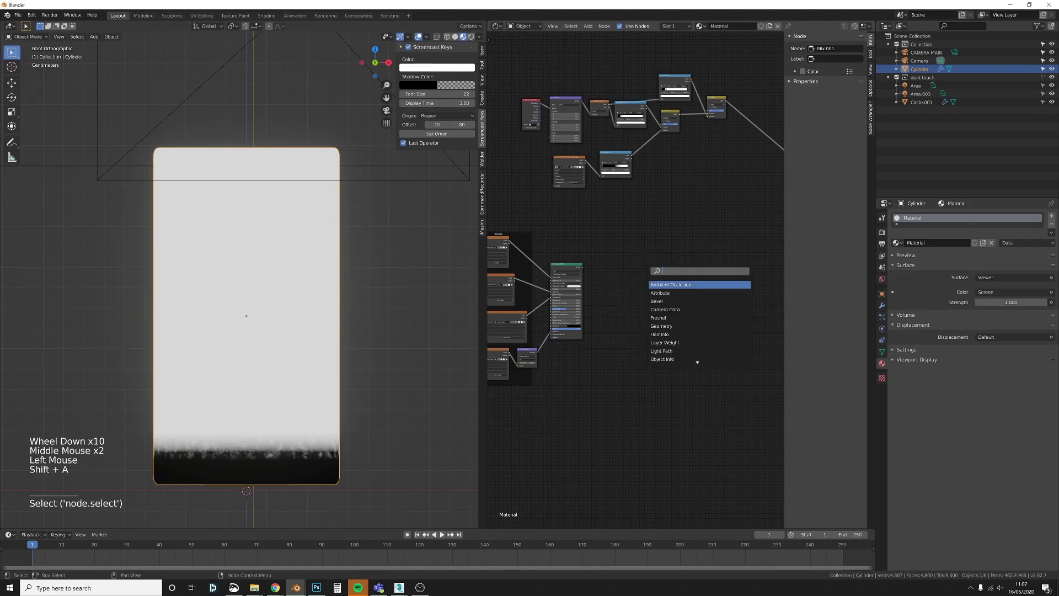
pyautogui.write('prin')
pyautogui.click(668, 284)
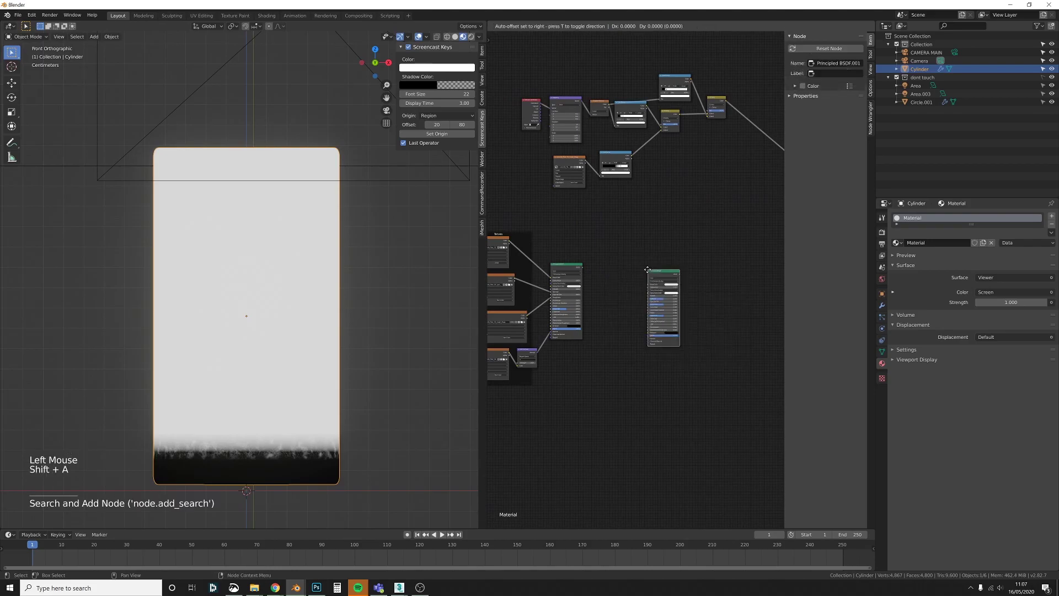
pyautogui.click(668, 284)
pyautogui.press('g')
pyautogui.click(673, 307)
pyautogui.scroll(11, 674, 307)
pyautogui.moveTo(711, 314); pyautogui.dragTo(621, 234, button='middle')
pyautogui.scroll(2, 621, 233)
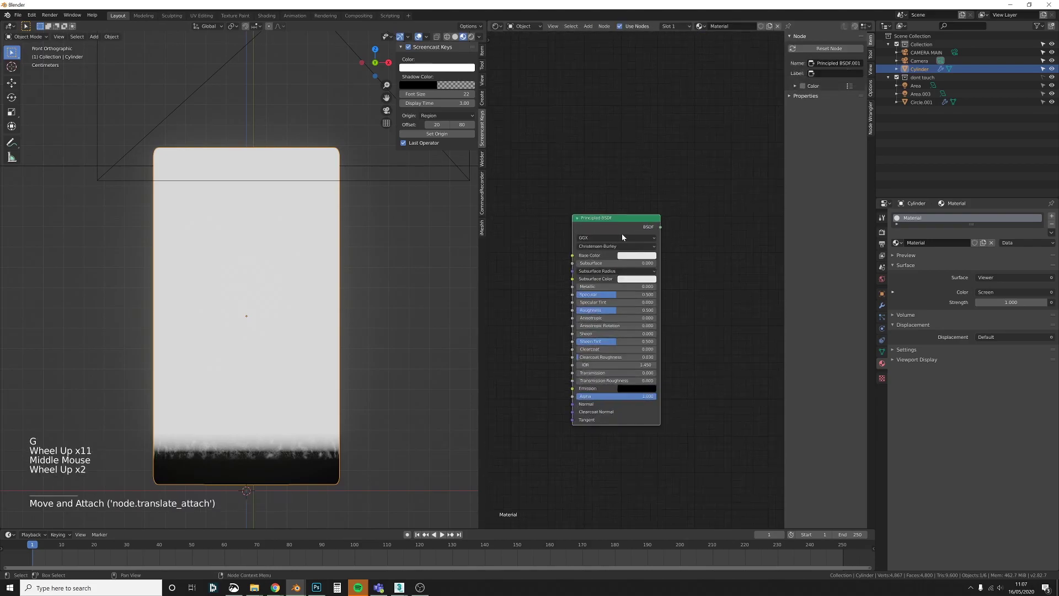
pyautogui.keyDown('ctrl'); pyautogui.keyDown('shift'); pyautogui.click(622, 225); pyautogui.keyUp('shift'); pyautogui.keyUp('ctrl')
# Step: Link the concrete Normal Map output to the Normal input of the second Principled BSDF
pyautogui.scroll(-9, 624, 298)
pyautogui.moveTo(559, 269); pyautogui.dragTo(574, 302, button='middle')
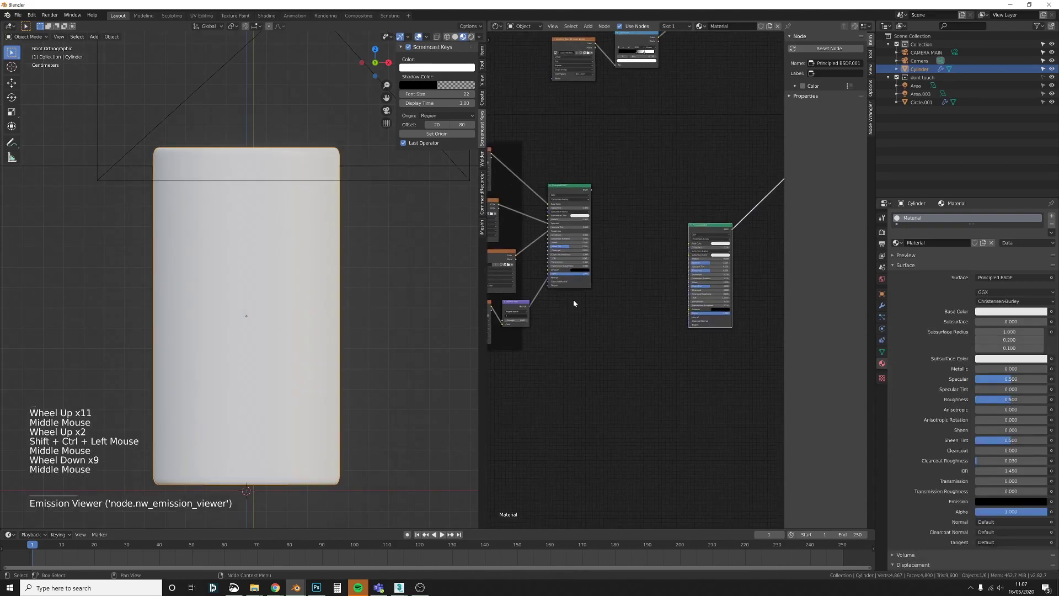
pyautogui.scroll(2, 574, 303)
pyautogui.moveTo(511, 310); pyautogui.dragTo(700, 324)
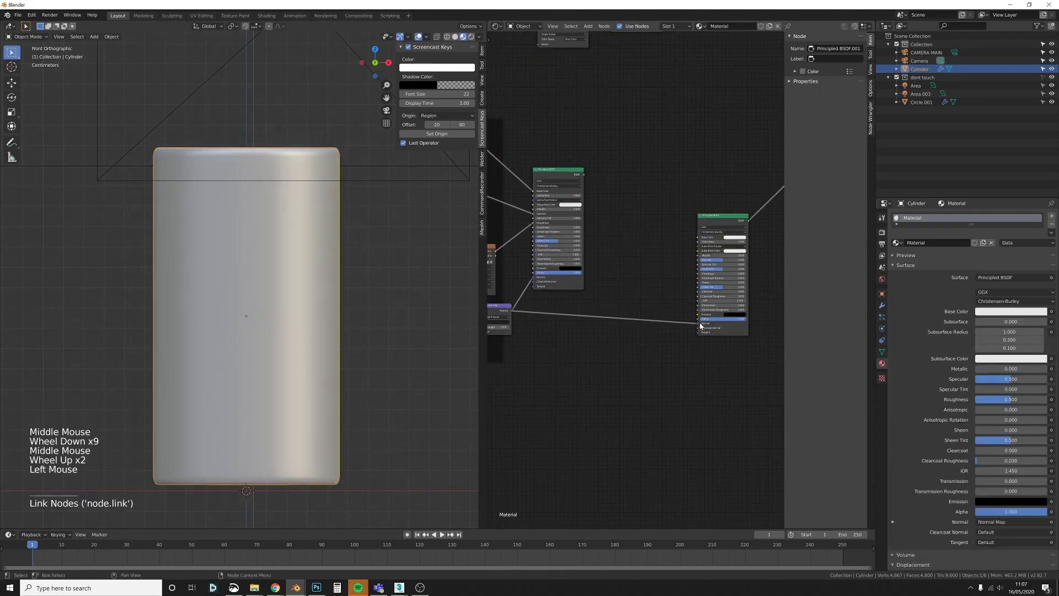
# Step: Set the second Principled BSDF's Metallic to 1.000 and switch the viewport to Rendered shading
pyautogui.moveTo(526, 256); pyautogui.dragTo(649, 248, button='middle')
pyautogui.scroll(9, 649, 248)
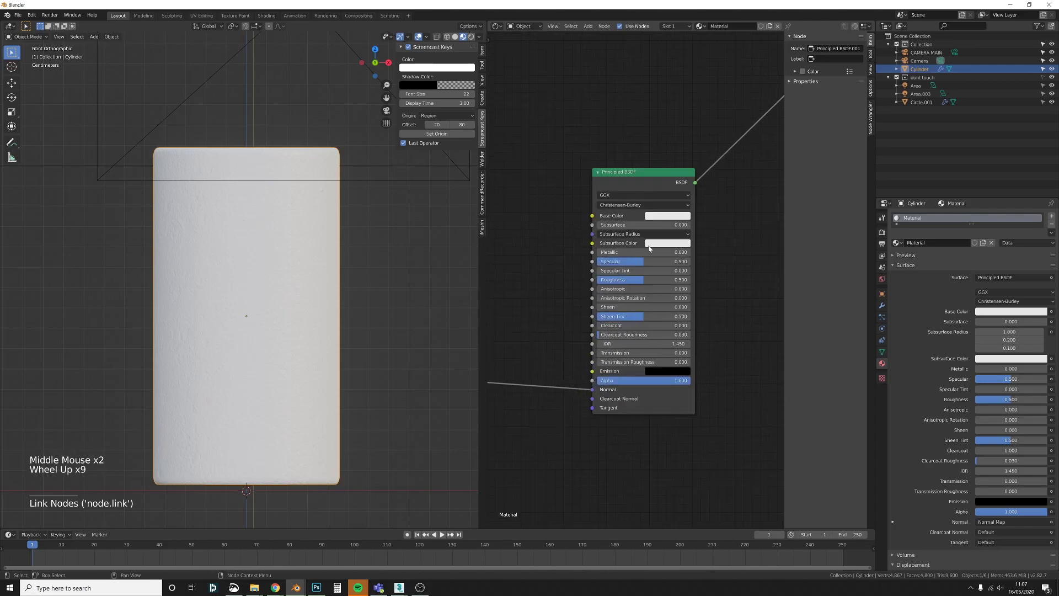
pyautogui.moveTo(618, 255); pyautogui.dragTo(689, 255)
pyautogui.press('z')
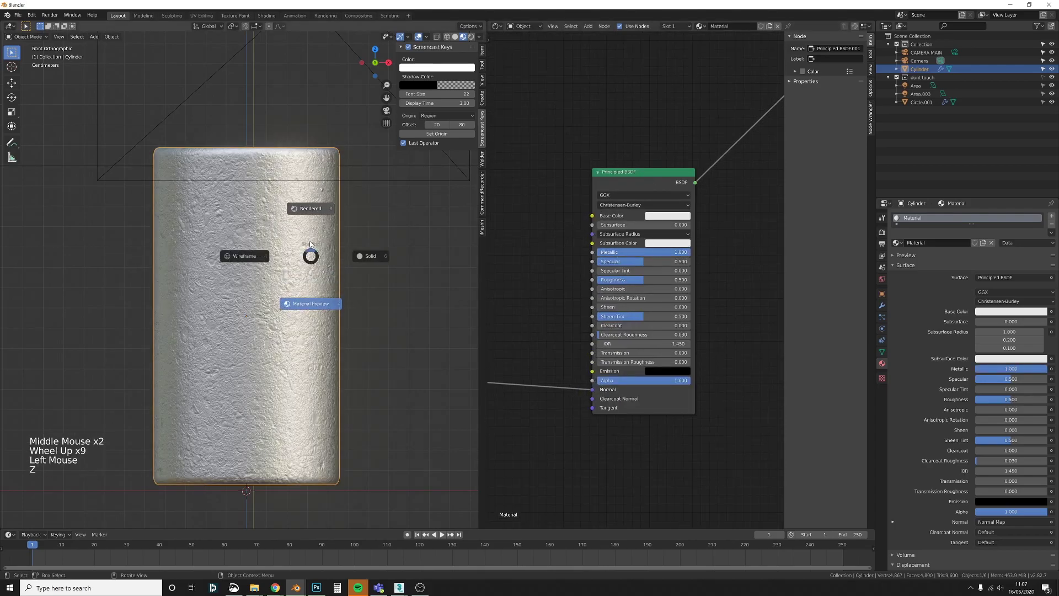
pyautogui.click(375, 253)
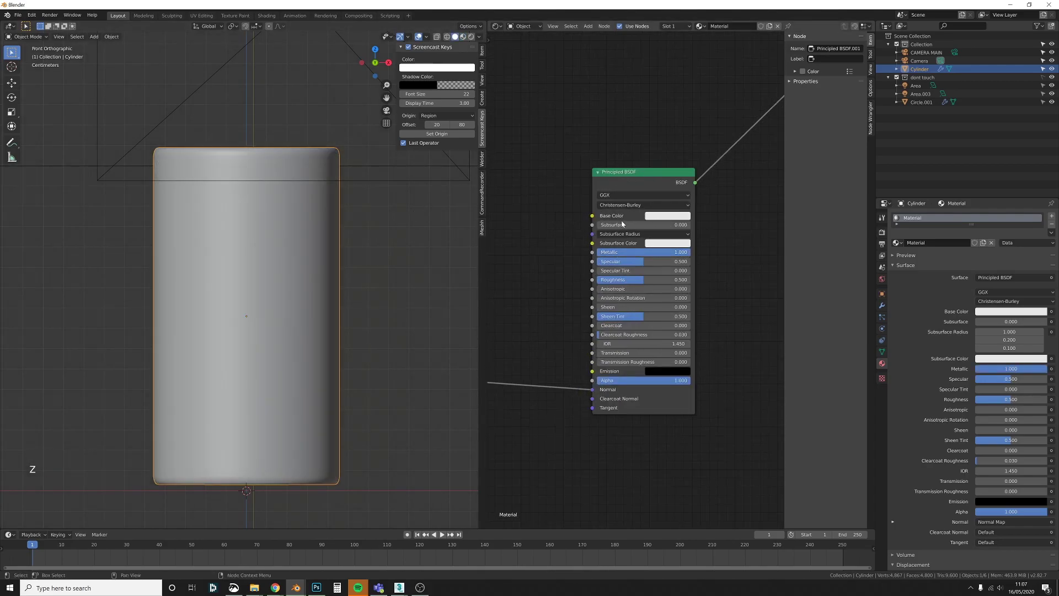
pyautogui.press('z')
pyautogui.click(307, 239)
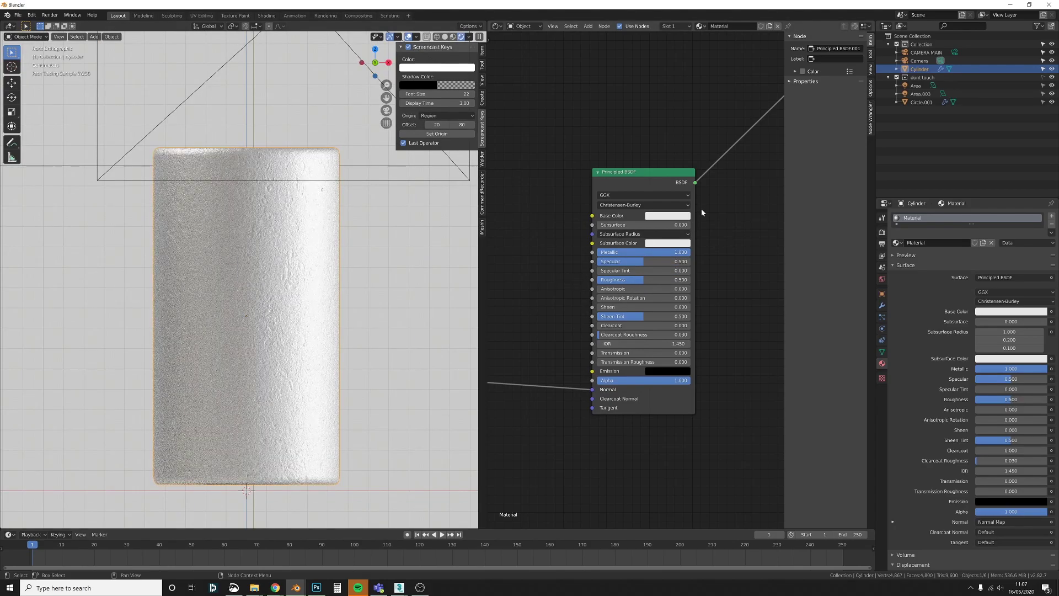
# Step: Give the second Principled BSDF a light peach base color and lower its Roughness to 0.152
pyautogui.click(670, 216)
pyautogui.click(677, 131)
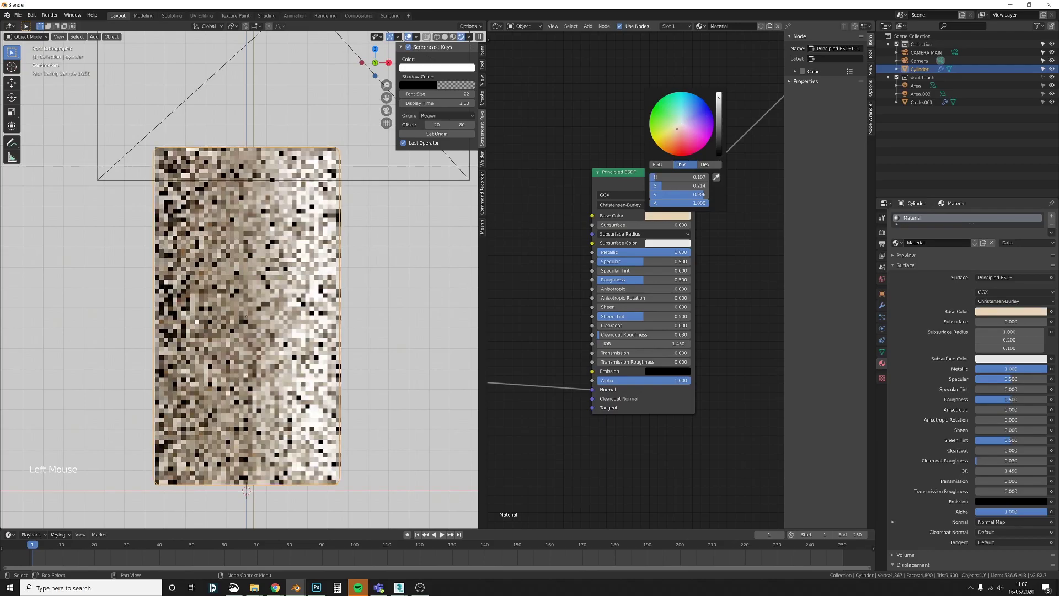
pyautogui.moveTo(567, 269); pyautogui.dragTo(644, 260, button='middle')
pyautogui.moveTo(722, 271)
pyautogui.mouseDown()
pyautogui.moveTo(739, 271)
pyautogui.moveTo(703, 271)
pyautogui.mouseUp()
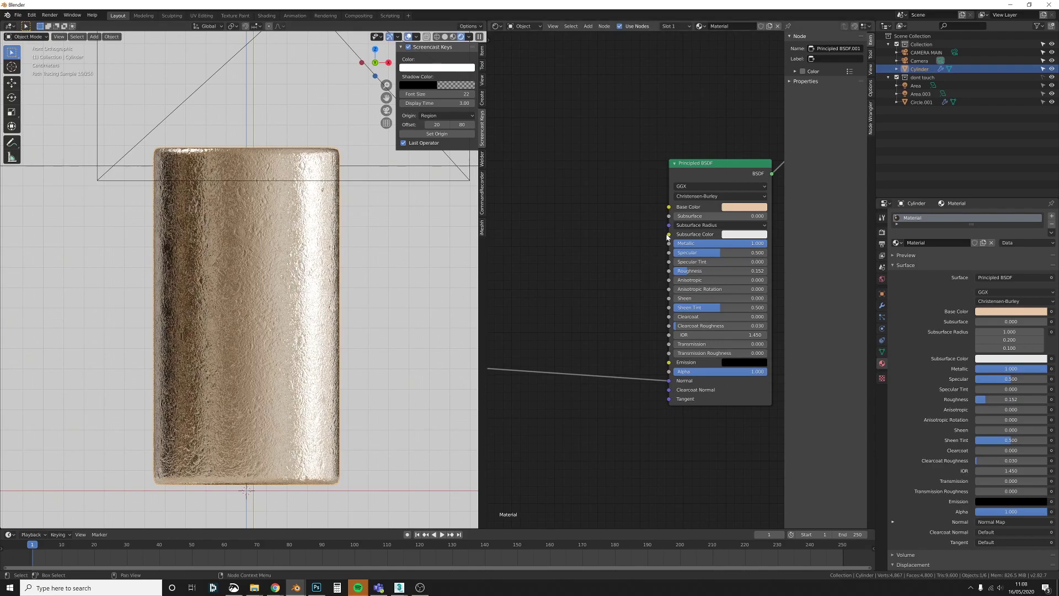
# Step: Add a Mix Shader combining the concrete Principled BSDF as first shader and the metallic one as second, and preview it
pyautogui.scroll(-13, 667, 237)
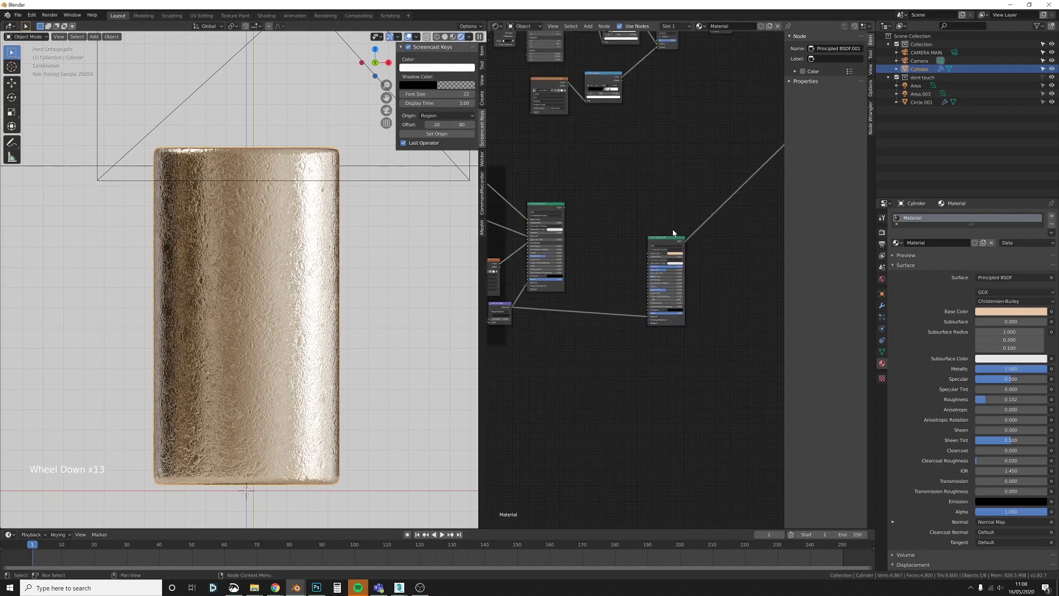
pyautogui.moveTo(673, 229); pyautogui.dragTo(645, 278, button='middle')
pyautogui.click(589, 231)
pyautogui.hotkey('shift', 'a')
pyautogui.write('mix')
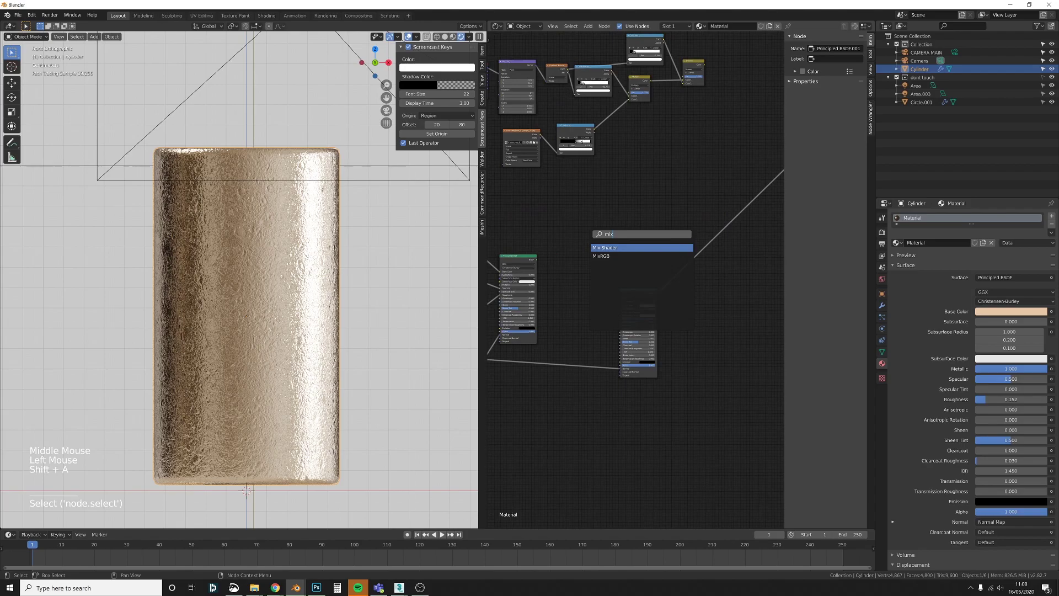
pyautogui.press('Return')
pyautogui.click(629, 238)
pyautogui.moveTo(538, 259); pyautogui.dragTo(631, 250)
pyautogui.click(656, 293)
pyautogui.moveTo(656, 292); pyautogui.dragTo(713, 249)
pyautogui.keyDown('ctrl'); pyautogui.keyDown('shift'); pyautogui.click(716, 248); pyautogui.keyUp('shift'); pyautogui.keyUp('ctrl')
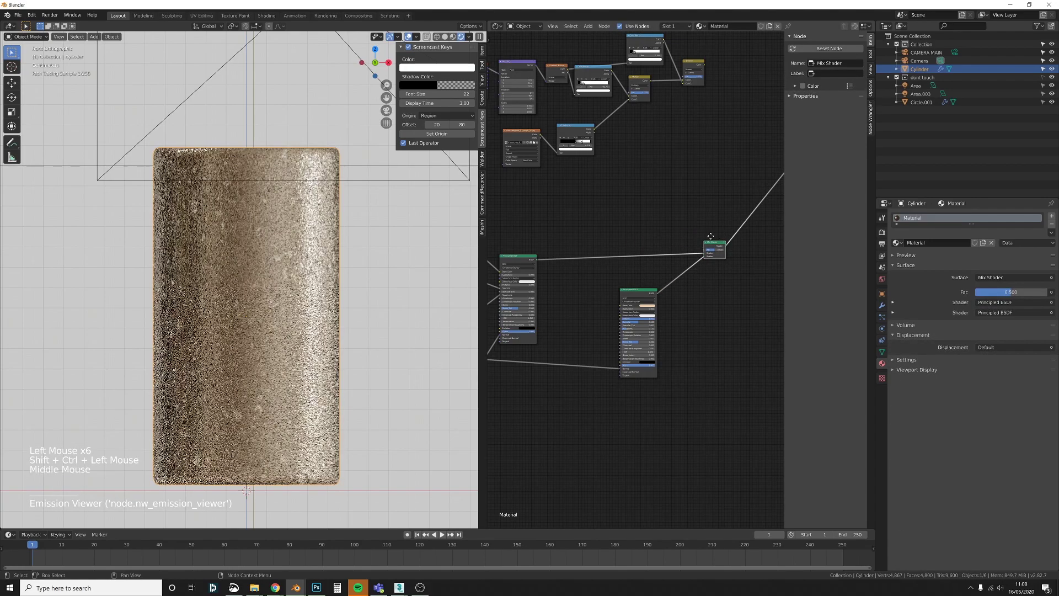
# Step: Select all the gradient and roughness mask nodes and move them left, above the concrete texture frame
pyautogui.moveTo(716, 249); pyautogui.dragTo(662, 255, button='middle')
pyautogui.scroll(5, 659, 268)
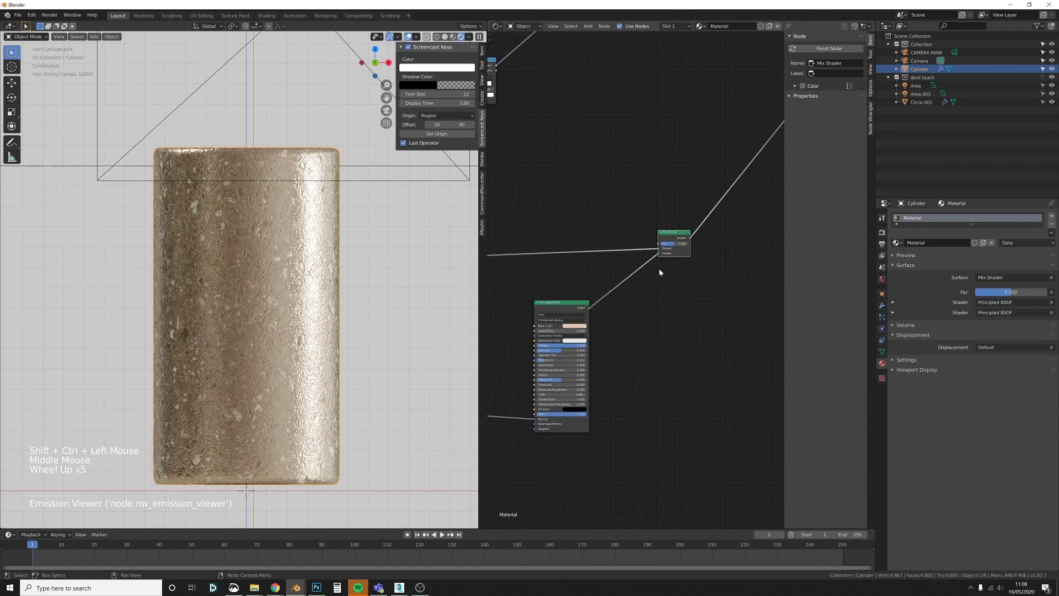
pyautogui.moveTo(678, 240)
pyautogui.mouseDown()
pyautogui.moveTo(695, 243)
pyautogui.moveTo(666, 244)
pyautogui.mouseUp()
pyautogui.scroll(-9, 633, 215)
pyautogui.moveTo(633, 216); pyautogui.dragTo(741, 255, button='middle')
pyautogui.press('a')
pyautogui.press('a')
pyautogui.press('a')
pyautogui.press('b')
pyautogui.moveTo(752, 256); pyautogui.dragTo(520, 125)
pyautogui.press('g')
pyautogui.click(641, 193)
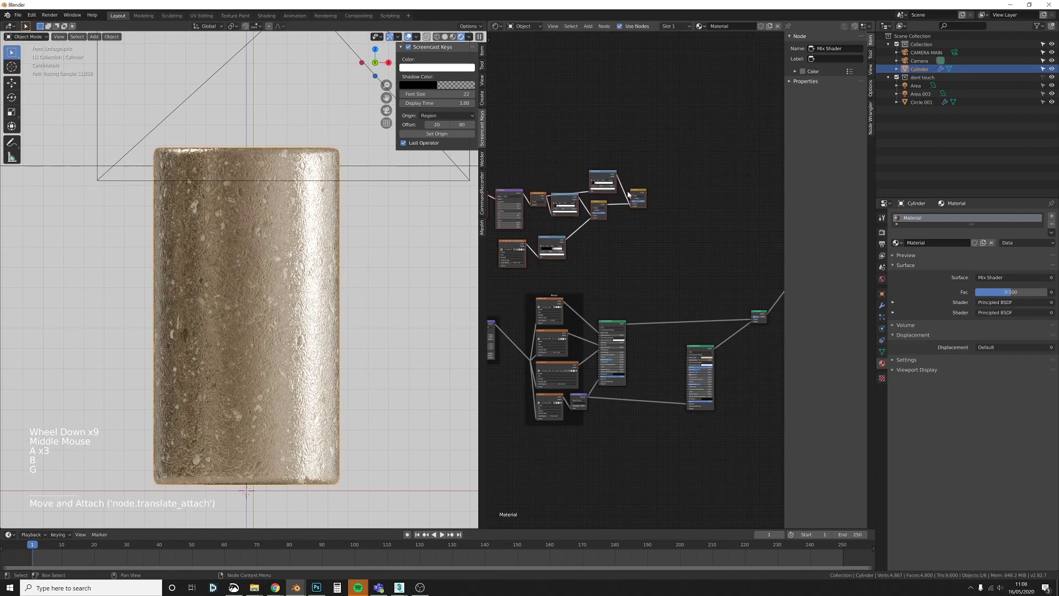
# Step: Link the Screen node's Color output to the Fac input of the Mix Shader
pyautogui.moveTo(640, 193); pyautogui.dragTo(609, 188, button='middle')
pyautogui.moveTo(614, 189); pyautogui.dragTo(720, 312)
pyautogui.moveTo(720, 312); pyautogui.dragTo(702, 298, button='middle')
pyautogui.scroll(7, 702, 298)
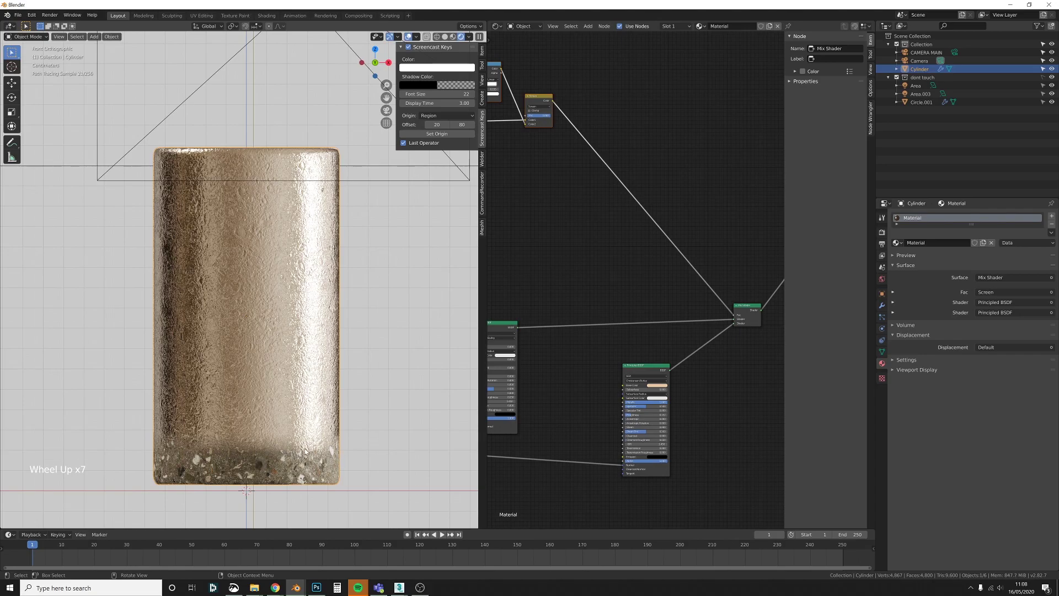
# Step: Swap the two shader inputs of the Mix Shader so the metal falls at the cylinder's base and the concrete above it
pyautogui.moveTo(680, 300); pyautogui.dragTo(663, 285, button='middle')
pyautogui.scroll(4, 663, 285)
pyautogui.moveTo(736, 310); pyautogui.dragTo(737, 316)
# Step: Set the metallic Principled BSDF's base color to bright magenta to make the masked area stand out
pyautogui.moveTo(734, 310); pyautogui.dragTo(529, 171, button='middle')
pyautogui.scroll(-5, 604, 318)
pyautogui.moveTo(666, 361); pyautogui.dragTo(655, 294, button='middle')
pyautogui.scroll(4, 569, 323)
pyautogui.scroll(1, 656, 294)
pyautogui.click(652, 332)
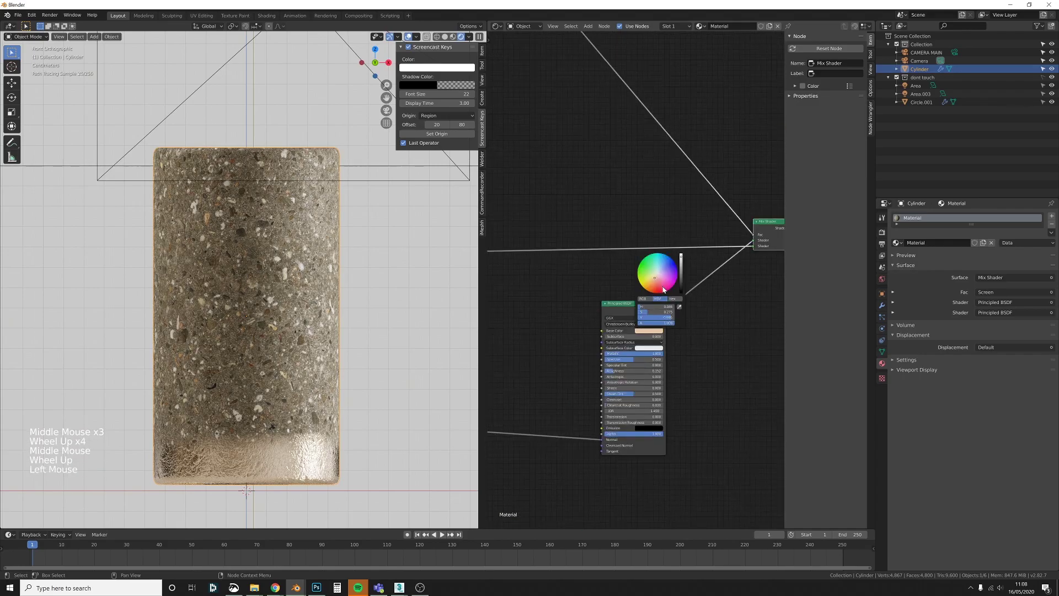
pyautogui.click(667, 289)
# Step: Adjust the ColorRamp feeding the Screen node, setting the black stop to 0.052 and the white stop to 0.127
pyautogui.moveTo(585, 192); pyautogui.dragTo(665, 307, button='middle')
pyautogui.moveTo(640, 265); pyautogui.dragTo(604, 315, button='middle')
pyautogui.scroll(5, 599, 262)
pyautogui.moveTo(579, 219); pyautogui.dragTo(590, 216)
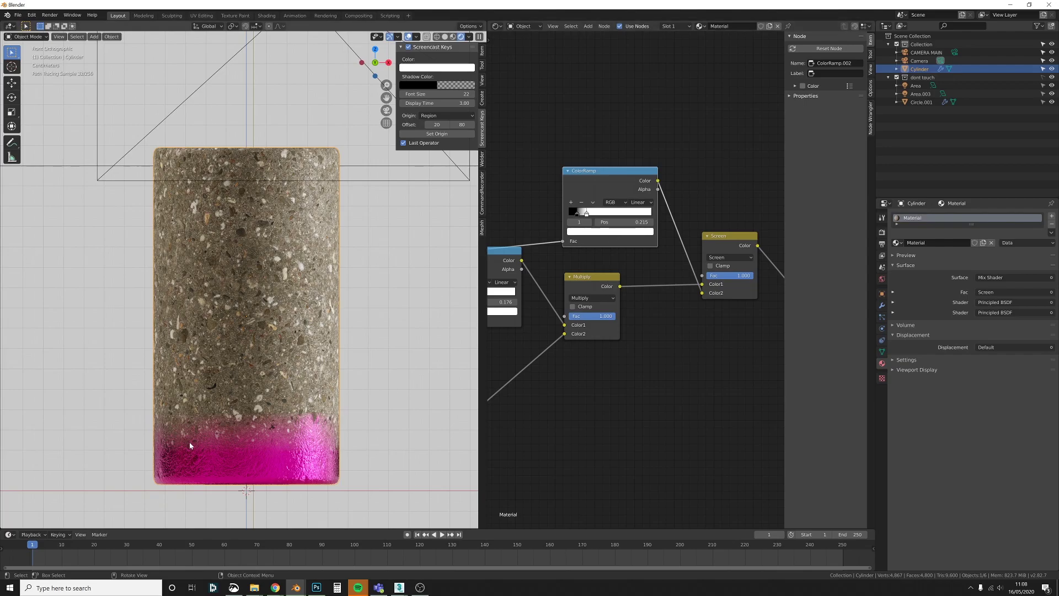
pyautogui.moveTo(579, 218); pyautogui.dragTo(573, 216)
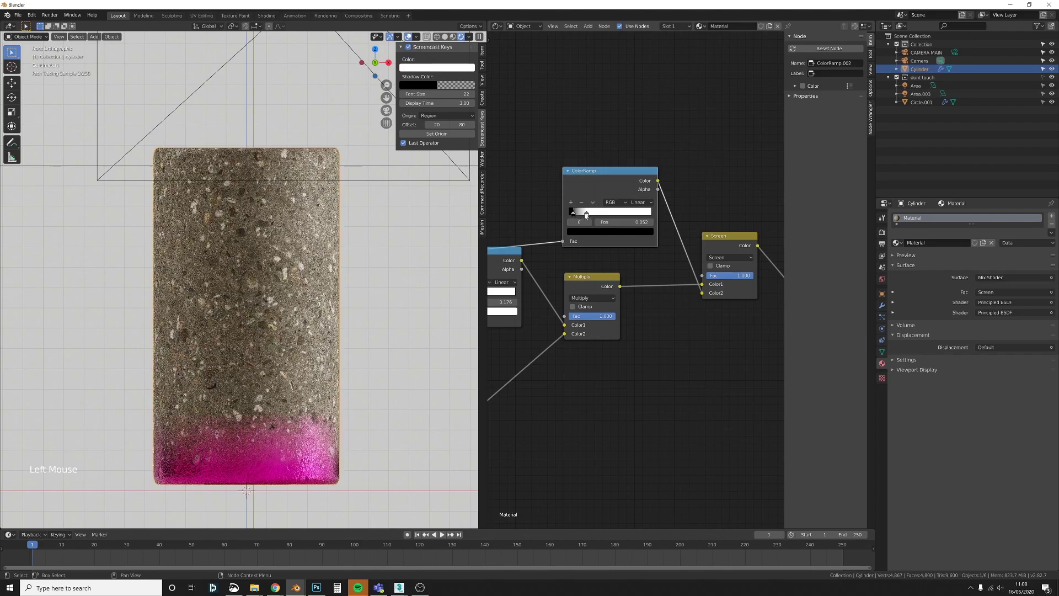
pyautogui.click(579, 215)
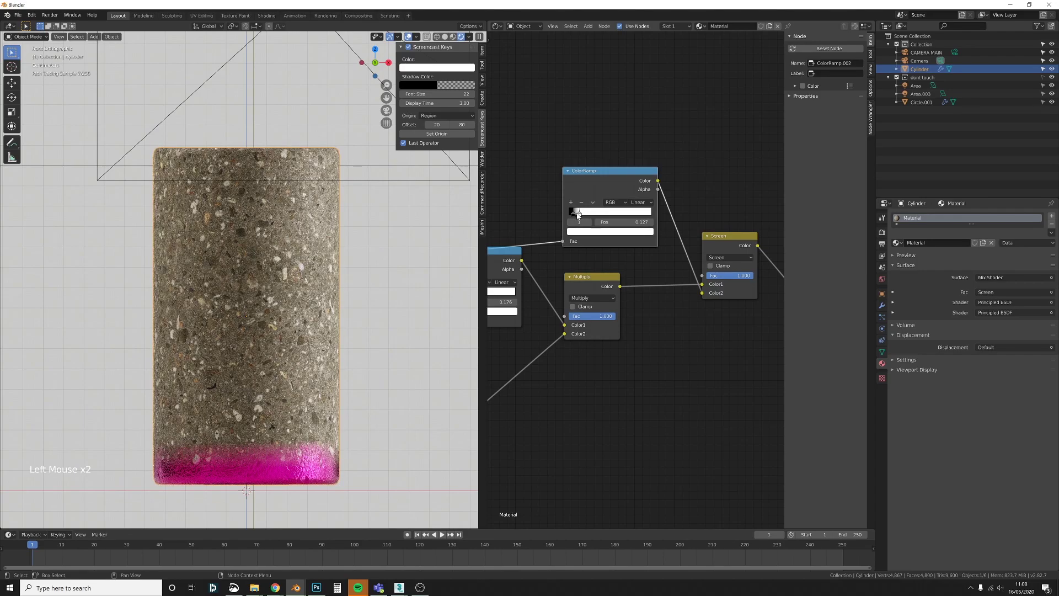
# Step: Set the metallic Principled BSDF's base color to a light orange gold
pyautogui.scroll(-10, 616, 254)
pyautogui.moveTo(658, 359); pyautogui.dragTo(657, 330, button='middle')
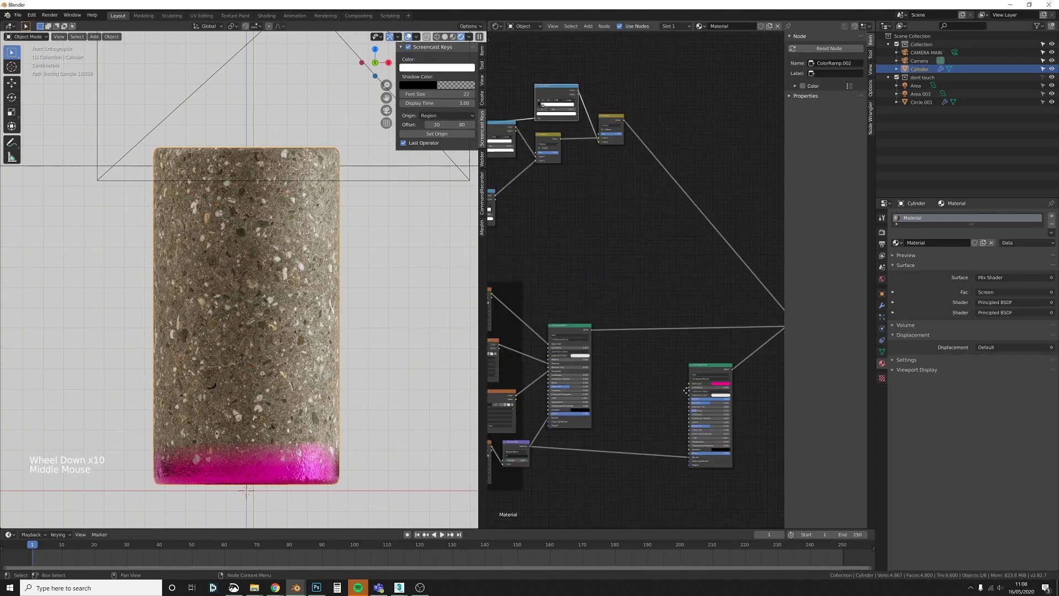
pyautogui.scroll(5, 657, 330)
pyautogui.click(659, 351)
pyautogui.click(667, 299)
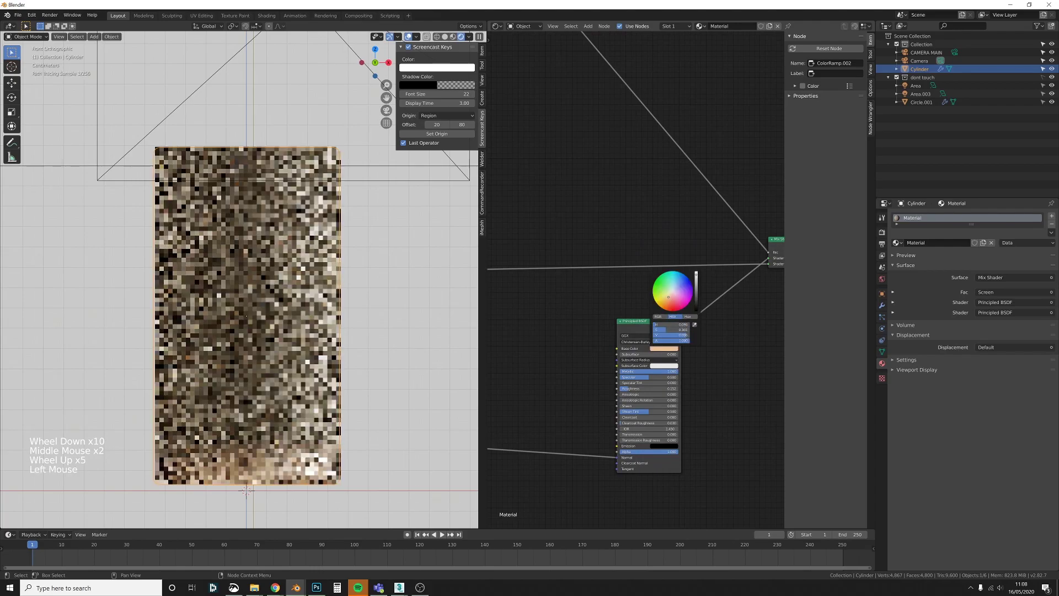
# Step: Select all the gradient and roughness mask nodes, scale them closer together and move the group left
pyautogui.press('Home')
pyautogui.press('a')
pyautogui.press('a')
pyautogui.press('a')
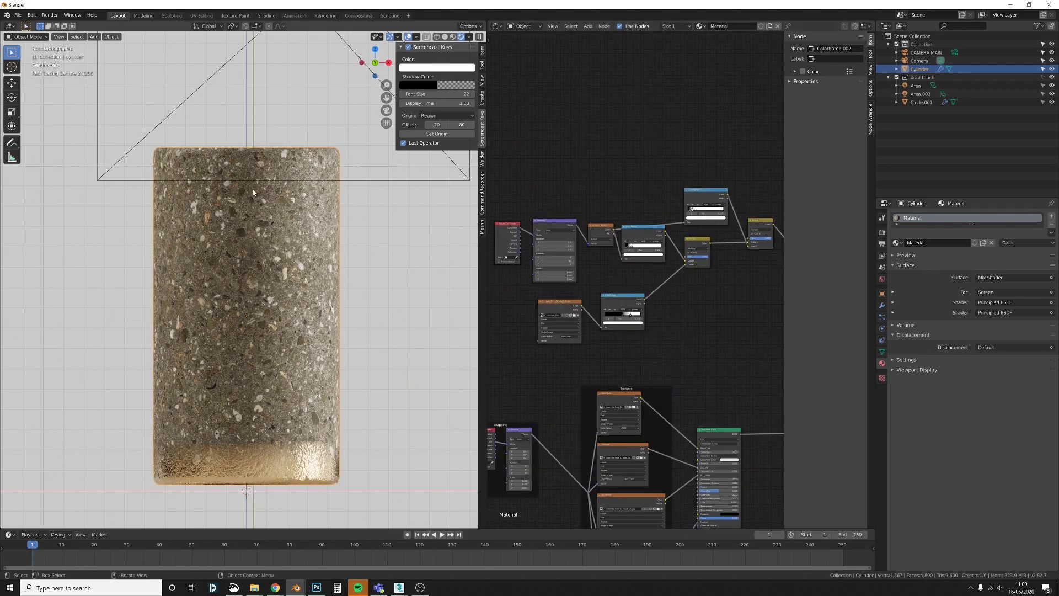
pyautogui.press('b')
pyautogui.moveTo(515, 175); pyautogui.dragTo(762, 371)
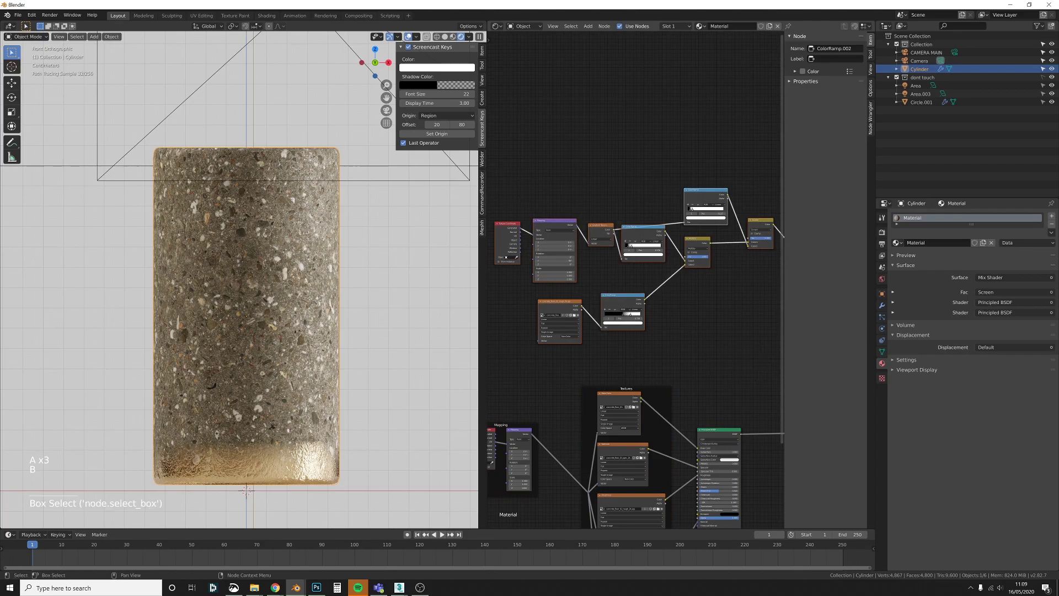
pyautogui.press('s')
pyautogui.click(692, 303)
pyautogui.press('g')
pyautogui.click(579, 302)
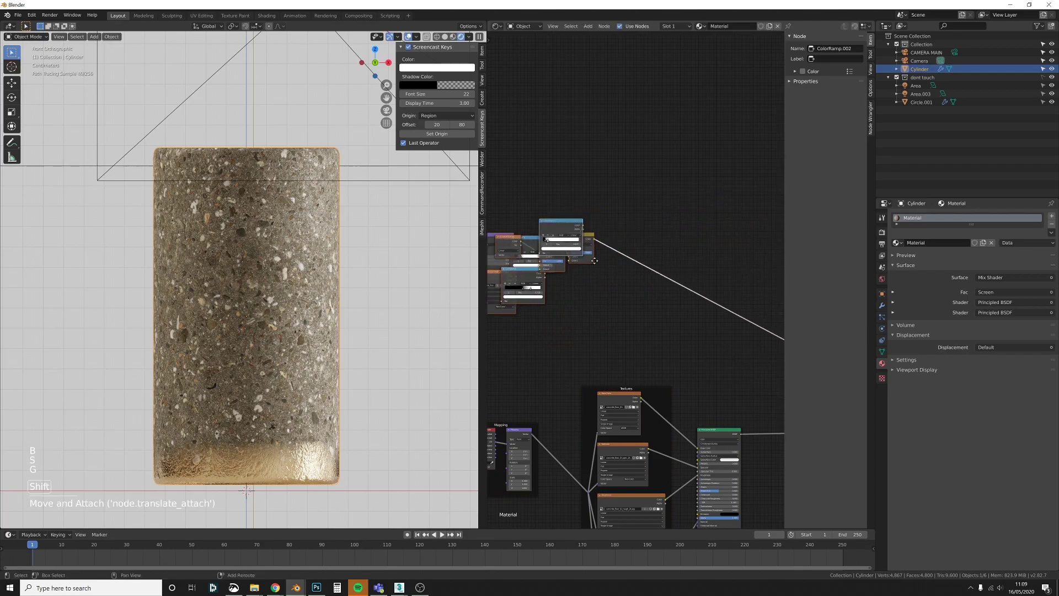
# Step: Duplicate the mask node group above the original and move the copied Screen node right, clear of its ColorRamp
pyautogui.hotkey('shift', 'd')
pyautogui.click(620, 191)
pyautogui.moveTo(624, 123)
pyautogui.mouseDown()
pyautogui.moveTo(654, 121)
pyautogui.moveTo(640, 122)
pyautogui.mouseUp()
pyautogui.click(641, 116)
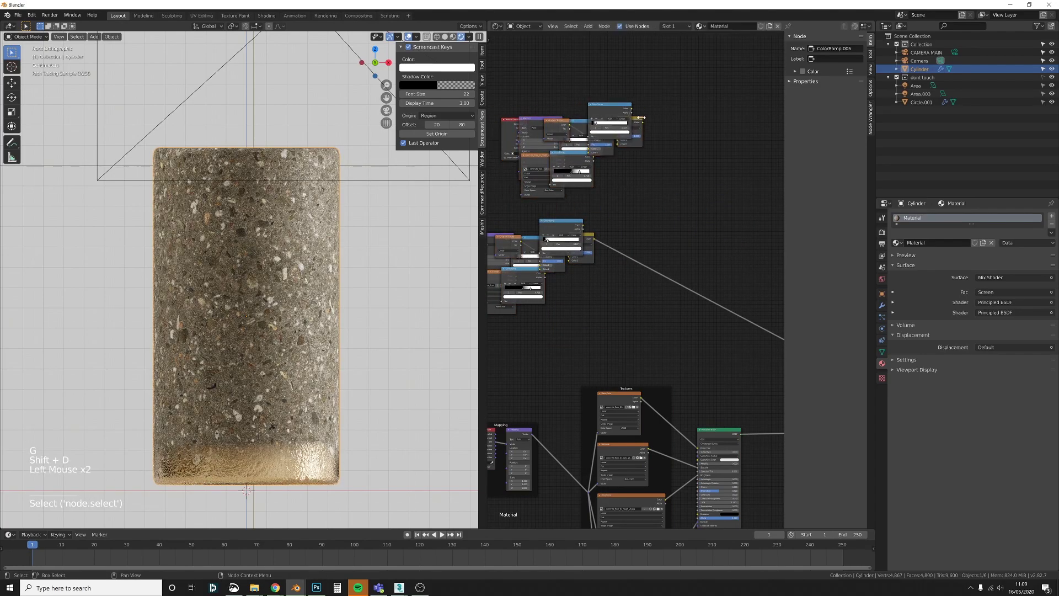
pyautogui.click(637, 117)
pyautogui.press('g')
pyautogui.click(676, 117)
# Step: Preview the duplicated Screen node's mask on the cylinder
pyautogui.moveTo(489, 286); pyautogui.dragTo(526, 278, button='middle')
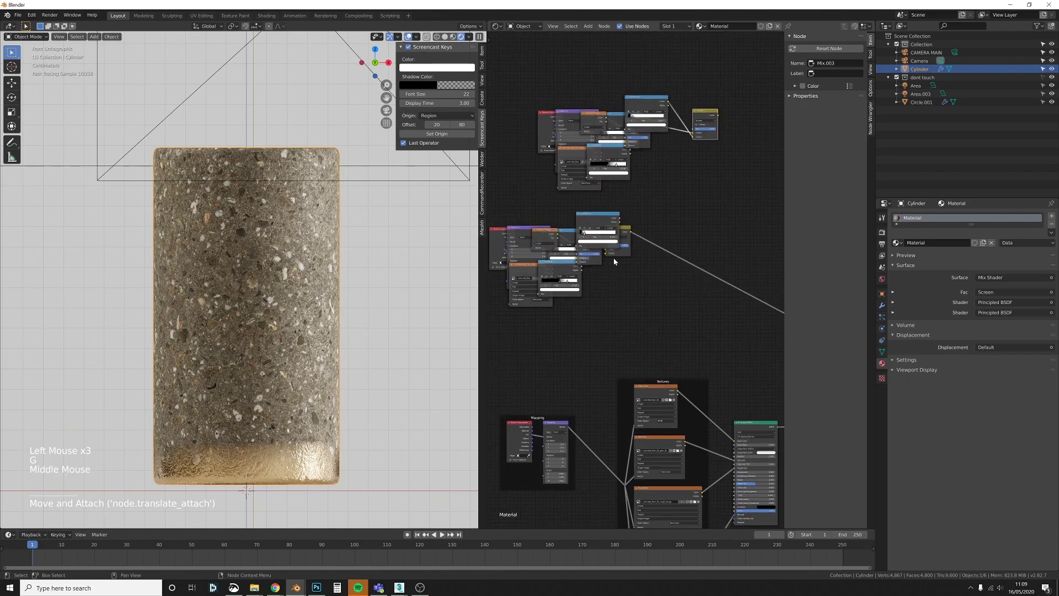
pyautogui.moveTo(575, 219); pyautogui.dragTo(545, 275, button='middle')
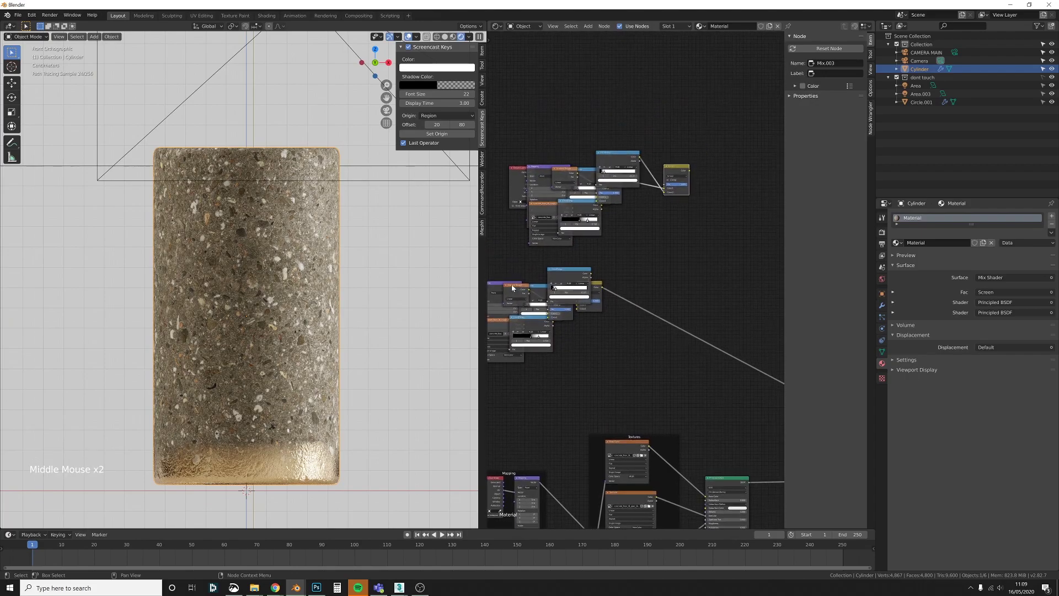
pyautogui.moveTo(608, 195)
pyautogui.mouseDown(button='middle')
pyautogui.moveTo(639, 183)
pyautogui.moveTo(602, 204)
pyautogui.mouseUp(button='middle')
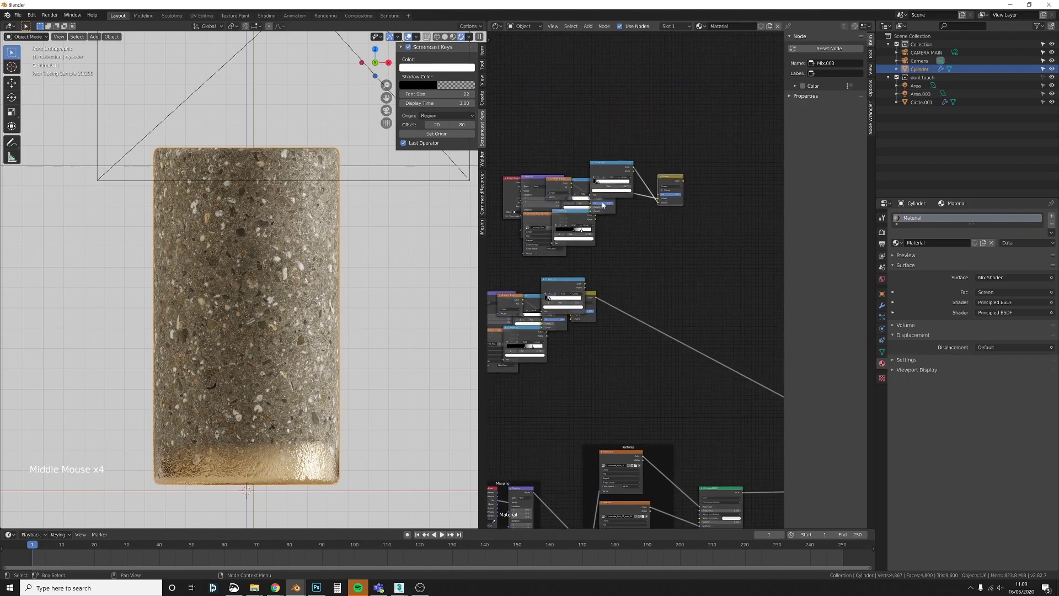
pyautogui.keyDown('ctrl'); pyautogui.keyDown('shift'); pyautogui.click(675, 184); pyautogui.keyUp('shift'); pyautogui.keyUp('ctrl')
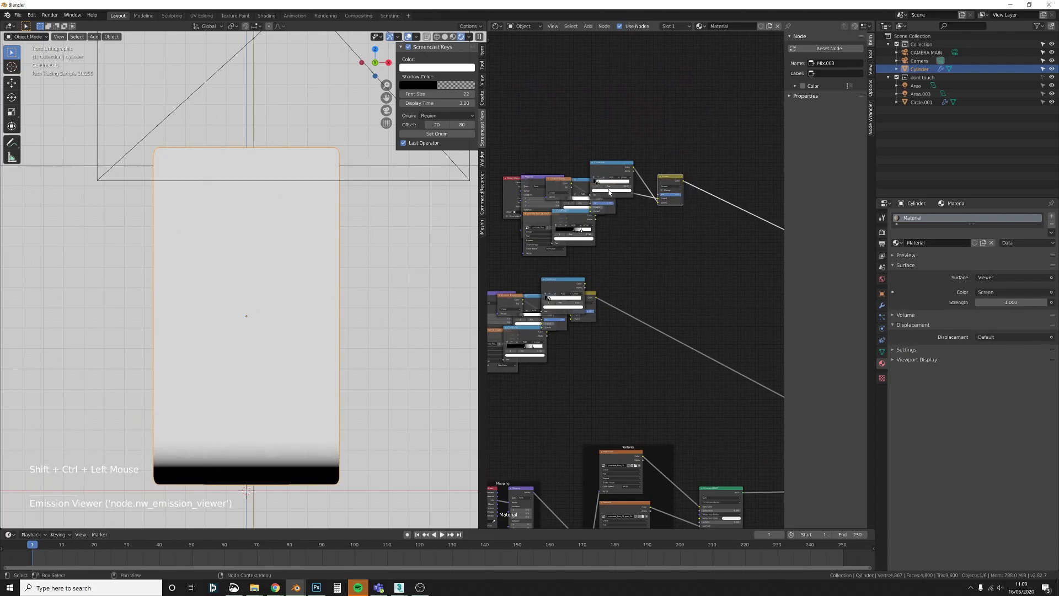
# Step: In the duplicated Mapping node, change the Y rotation to flip the gradient and shift the X location until the black band sits at the cylinder's top
pyautogui.moveTo(553, 271); pyautogui.dragTo(630, 279, button='middle')
pyautogui.scroll(5, 630, 278)
pyautogui.moveTo(568, 142); pyautogui.dragTo(545, 122)
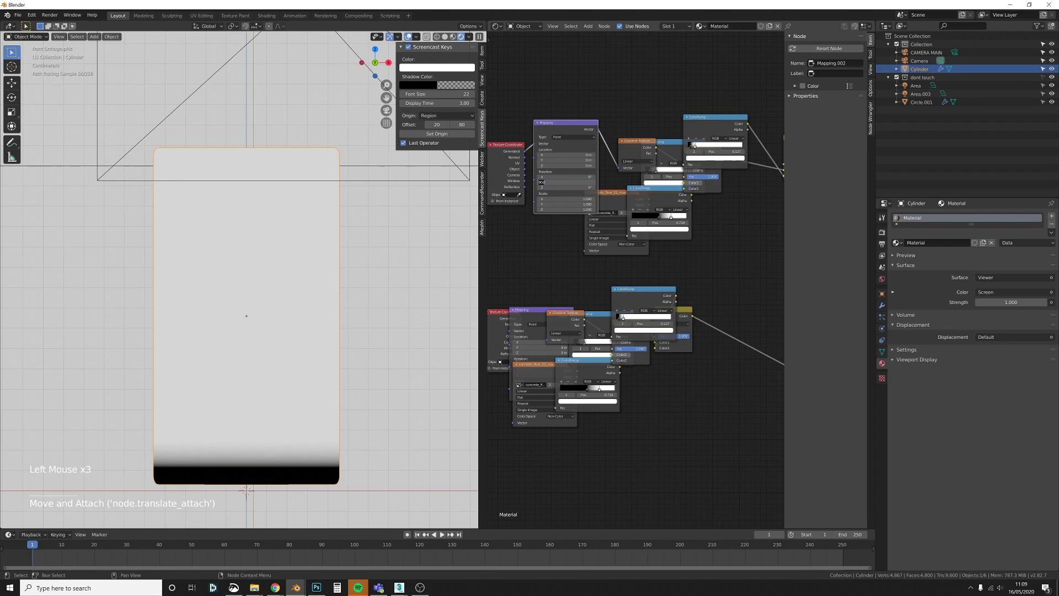
pyautogui.press('Return')
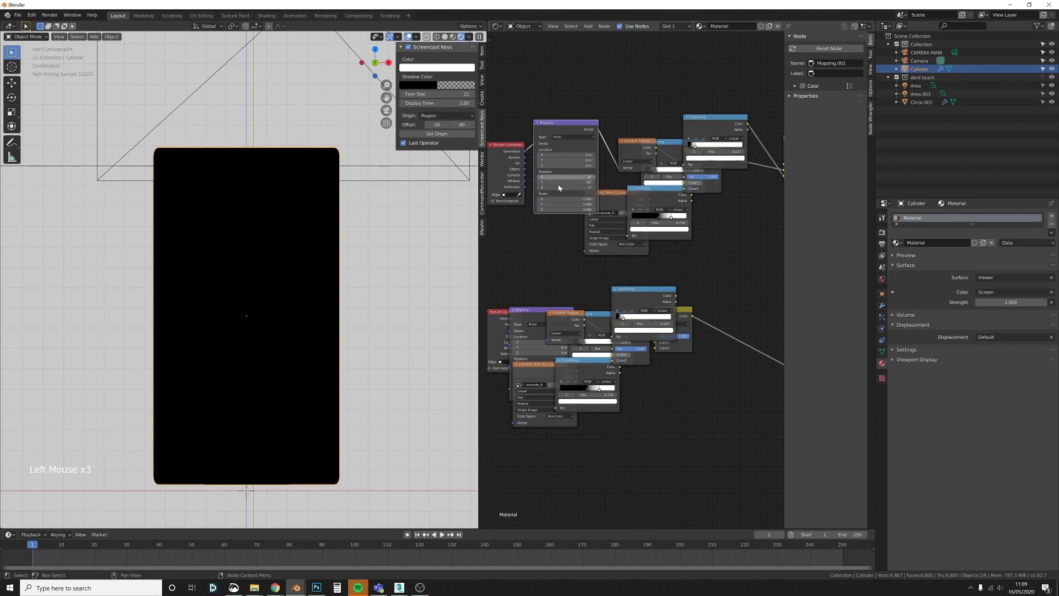
pyautogui.keyDown('shift'); pyautogui.moveTo(572, 156); pyautogui.dragTo(623, 156); pyautogui.keyUp('shift')
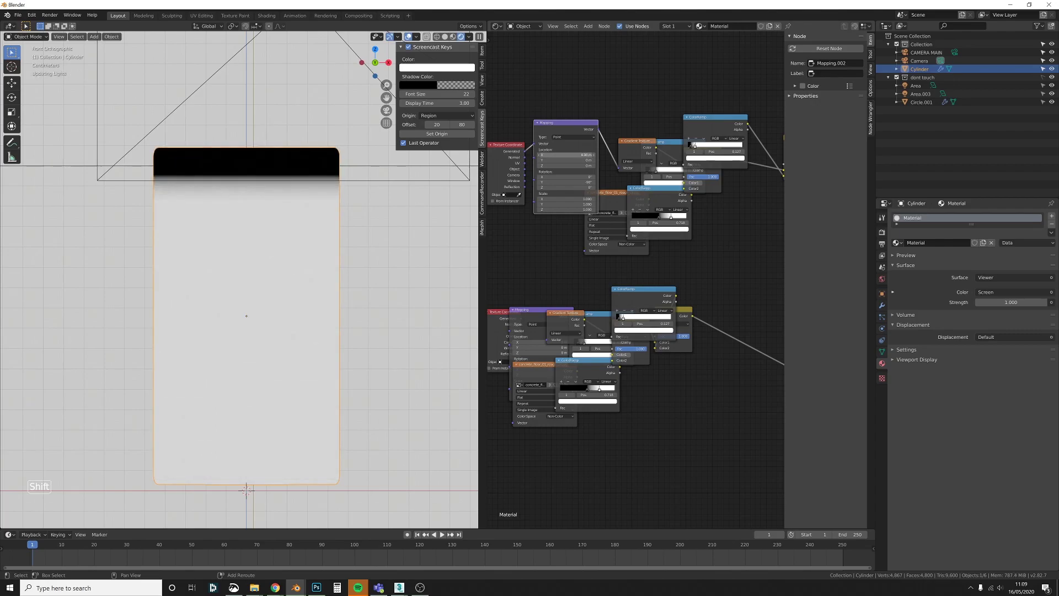
# Step: Move the Mix Shader slightly left and add a second Mix Shader to its right
pyautogui.moveTo(684, 162); pyautogui.dragTo(596, 174, button='middle')
pyautogui.moveTo(746, 265); pyautogui.dragTo(667, 267, button='middle')
pyautogui.scroll(-6, 667, 267)
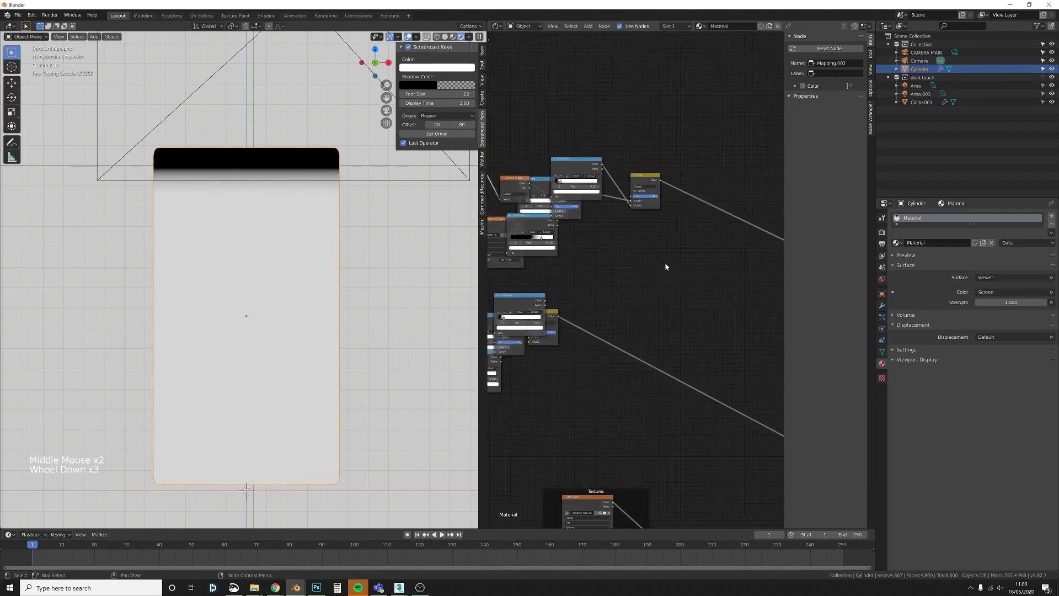
pyautogui.moveTo(739, 485); pyautogui.dragTo(641, 374, button='middle')
pyautogui.scroll(-2, 640, 373)
pyautogui.moveTo(750, 414); pyautogui.dragTo(657, 318, button='middle')
pyautogui.scroll(1, 657, 317)
pyautogui.scroll(2, 658, 317)
pyautogui.moveTo(736, 274); pyautogui.dragTo(712, 277)
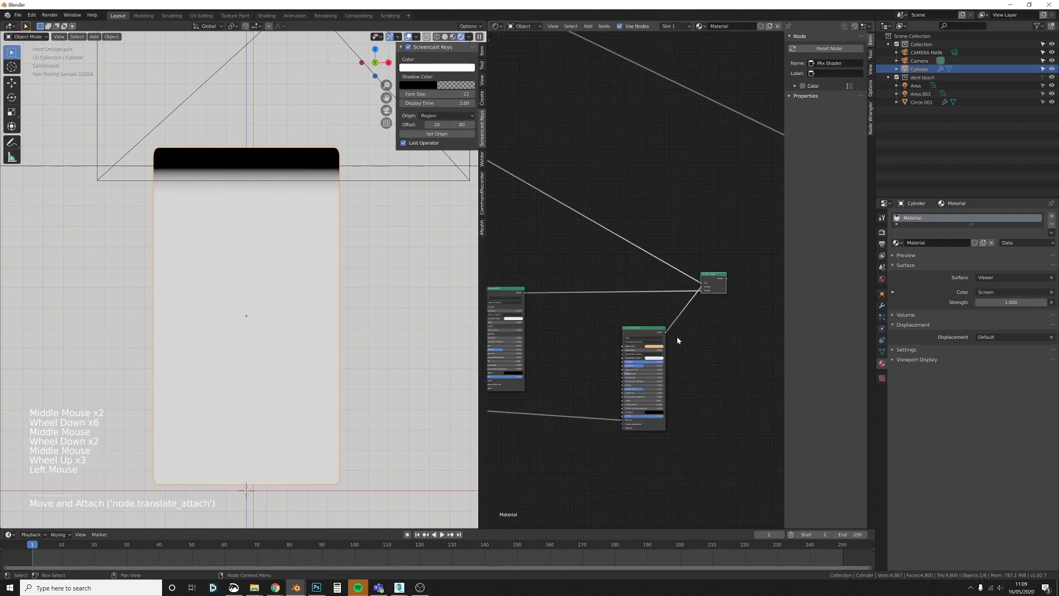
pyautogui.hotkey('shift', 'a')
pyautogui.click(742, 277)
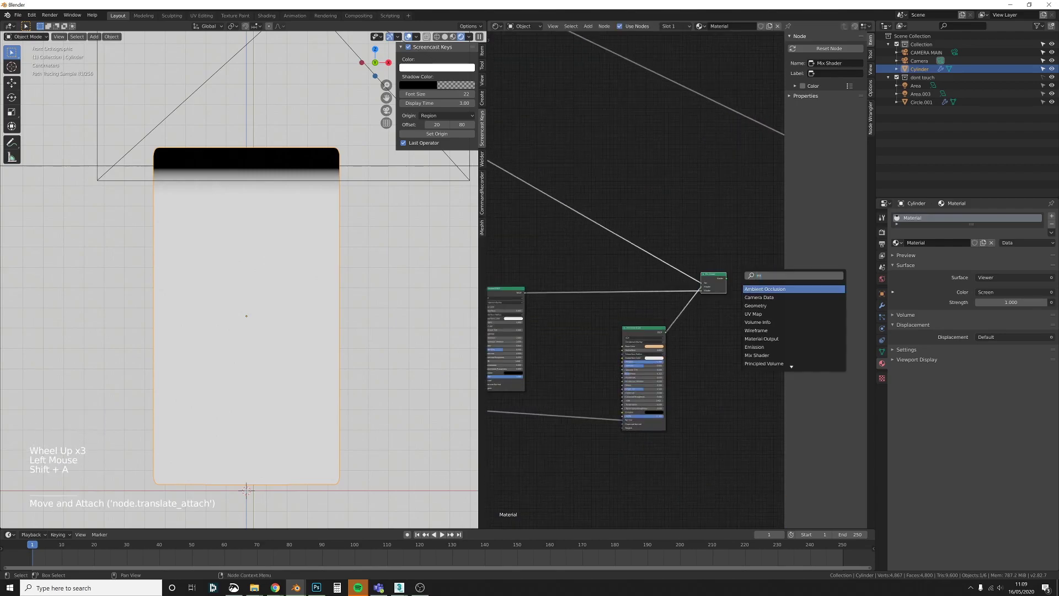
pyautogui.write('mix')
pyautogui.press('Return')
pyautogui.click(742, 275)
# Step: Spread the duplicated ColorRamp, Multiply and Screen nodes apart, previewing the ColorRamp of the roughness texture
pyautogui.moveTo(713, 252); pyautogui.dragTo(781, 456, button='middle')
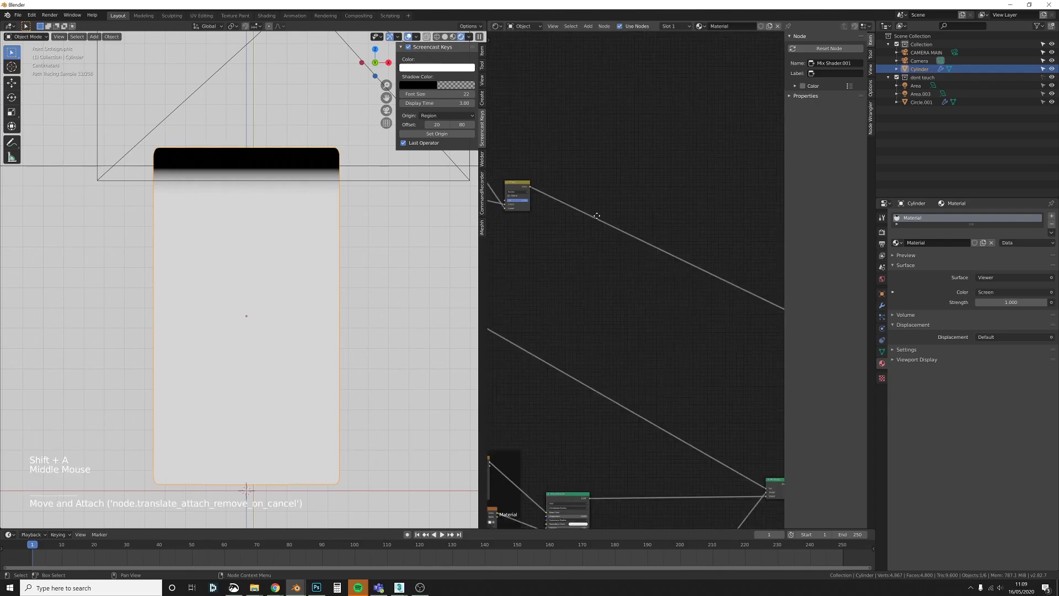
pyautogui.moveTo(597, 216); pyautogui.dragTo(732, 249, button='middle')
pyautogui.scroll(4, 610, 234)
pyautogui.moveTo(601, 175); pyautogui.dragTo(640, 157)
pyautogui.moveTo(662, 192); pyautogui.dragTo(727, 193)
pyautogui.keyDown('ctrl'); pyautogui.keyDown('shift'); pyautogui.click(615, 160); pyautogui.keyUp('shift'); pyautogui.keyUp('ctrl')
pyautogui.keyDown('ctrl'); pyautogui.keyDown('shift'); pyautogui.click(527, 248); pyautogui.keyUp('shift'); pyautogui.keyUp('ctrl')
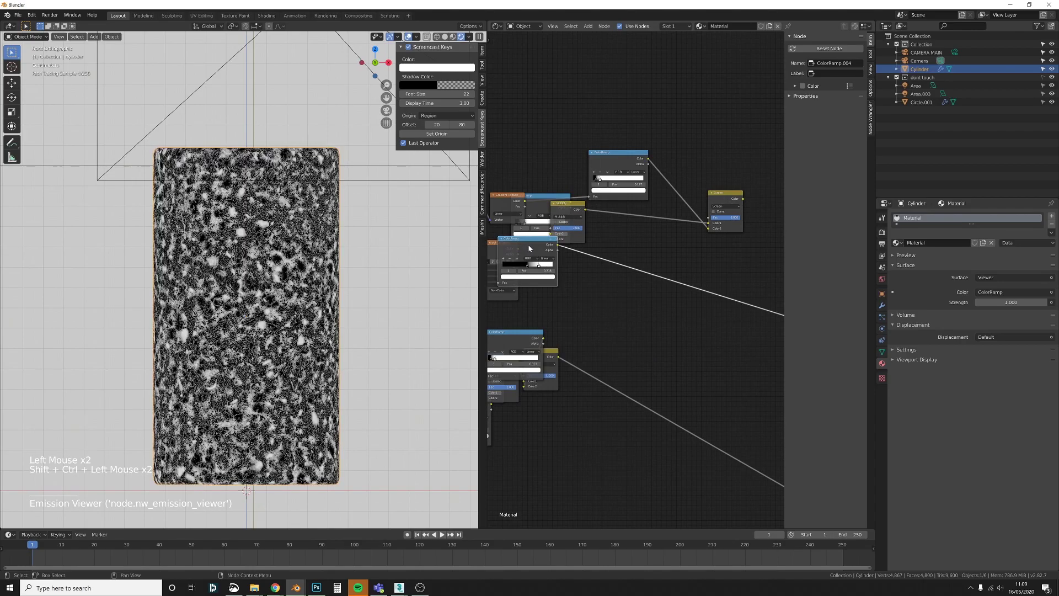
pyautogui.moveTo(528, 246); pyautogui.dragTo(577, 254)
pyautogui.moveTo(612, 155); pyautogui.dragTo(650, 152)
pyautogui.moveTo(575, 205); pyautogui.dragTo(675, 211)
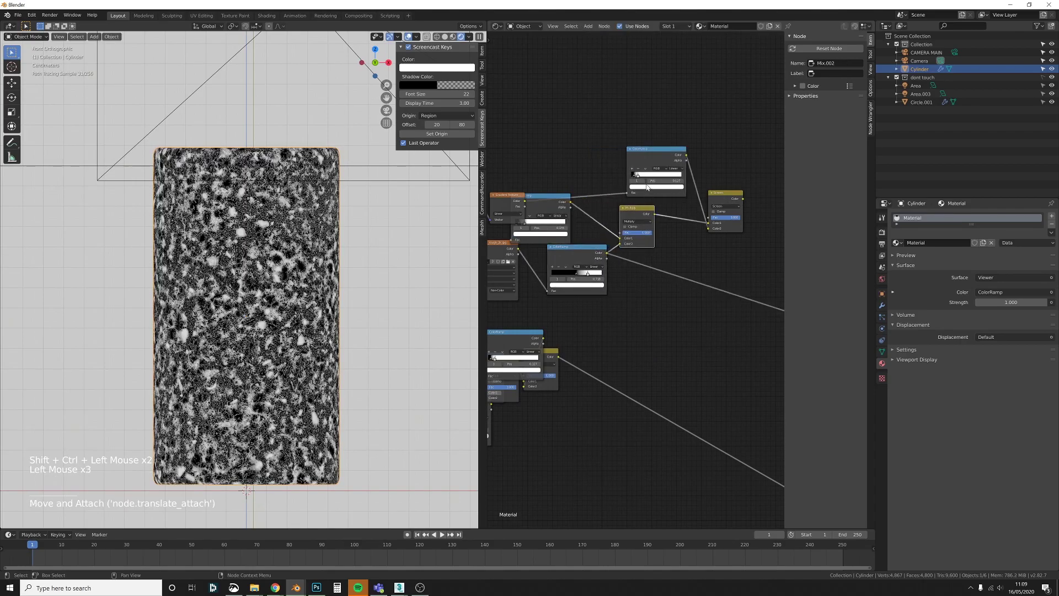
# Step: Preview the duplicated Screen node and adjust the stops of the ColorRamp feeding it to roughen the top band's edge
pyautogui.keyDown('ctrl'); pyautogui.keyDown('shift'); pyautogui.click(722, 197); pyautogui.keyUp('shift'); pyautogui.keyUp('ctrl')
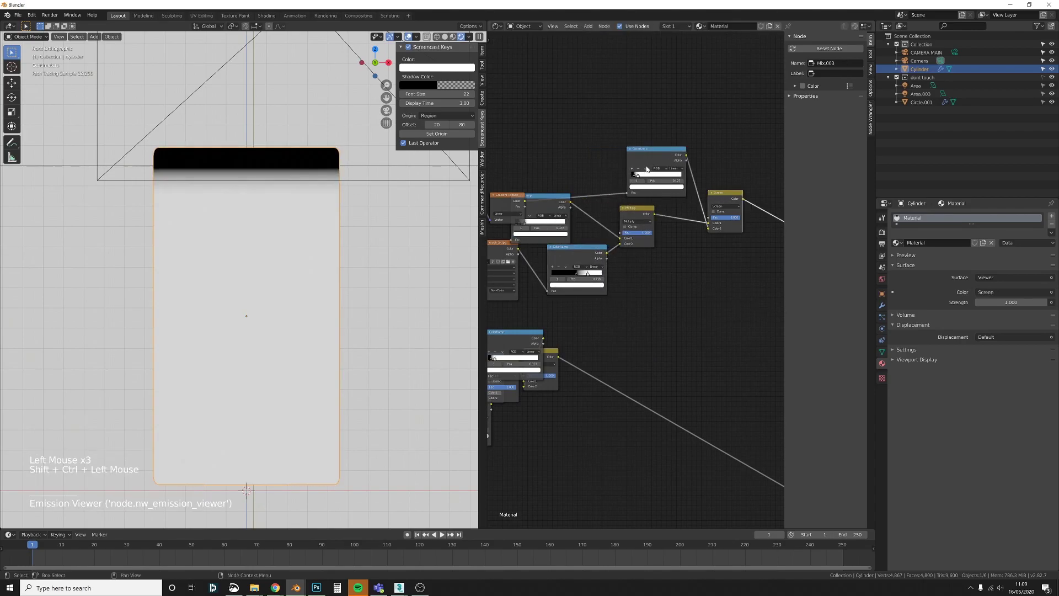
pyautogui.moveTo(638, 174)
pyautogui.mouseDown()
pyautogui.moveTo(664, 177)
pyautogui.moveTo(638, 178)
pyautogui.mouseUp()
# Step: Link the metallic Principled BSDF to the new Mix Shader's first shader input and the original Mix Shader to its second
pyautogui.moveTo(750, 246); pyautogui.dragTo(591, 187, button='middle')
pyautogui.scroll(-9, 614, 246)
pyautogui.moveTo(628, 269); pyautogui.dragTo(588, 236, button='middle')
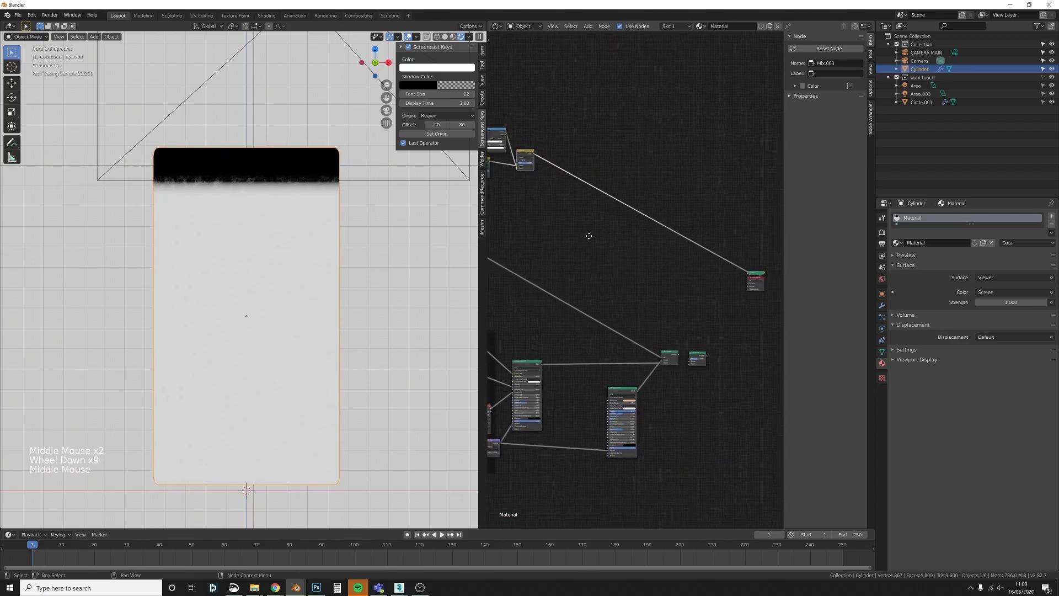
pyautogui.scroll(8, 663, 388)
pyautogui.moveTo(609, 422); pyautogui.dragTo(587, 366, button='middle')
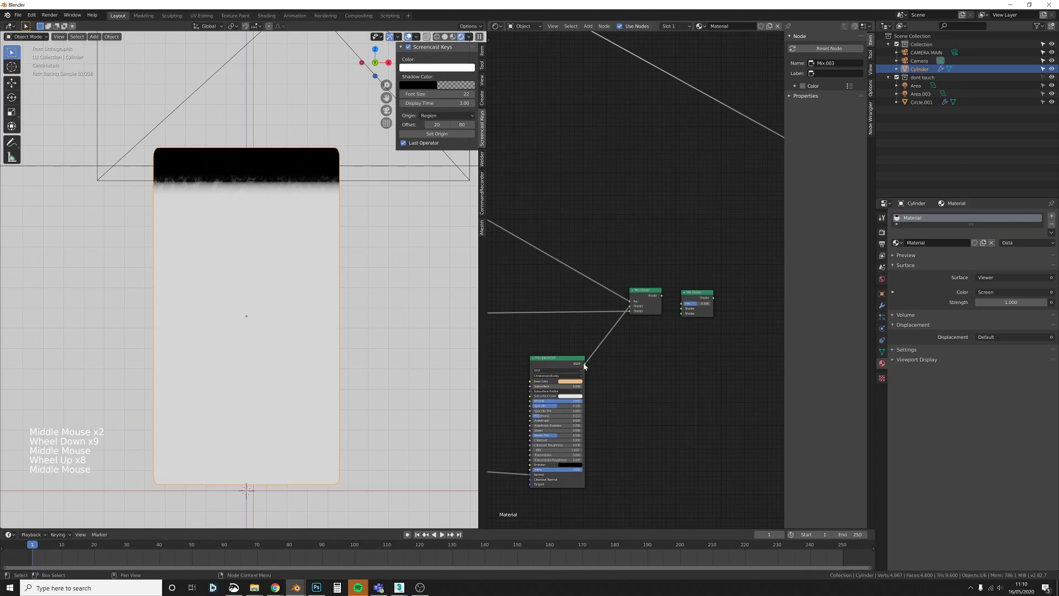
pyautogui.moveTo(584, 364); pyautogui.dragTo(686, 317)
# Step: Link the duplicated Screen node's Color output to the new Mix Shader's Fac input and preview that Mix Shader
pyautogui.scroll(-3, 675, 239)
pyautogui.moveTo(616, 220); pyautogui.dragTo(655, 253, button='middle')
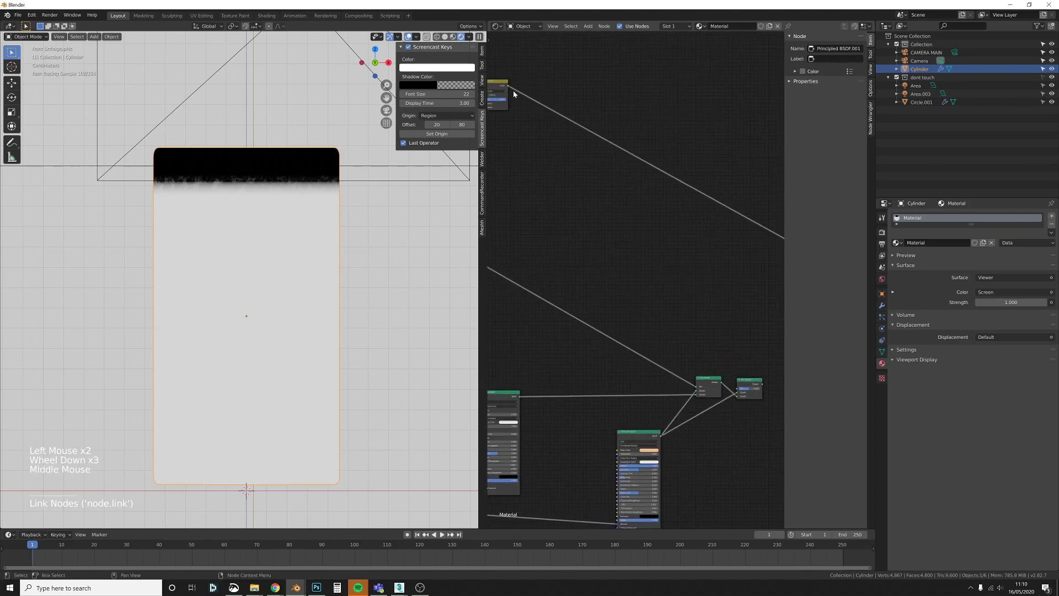
pyautogui.moveTo(508, 88); pyautogui.dragTo(738, 388)
pyautogui.moveTo(756, 372); pyautogui.dragTo(701, 344, button='middle')
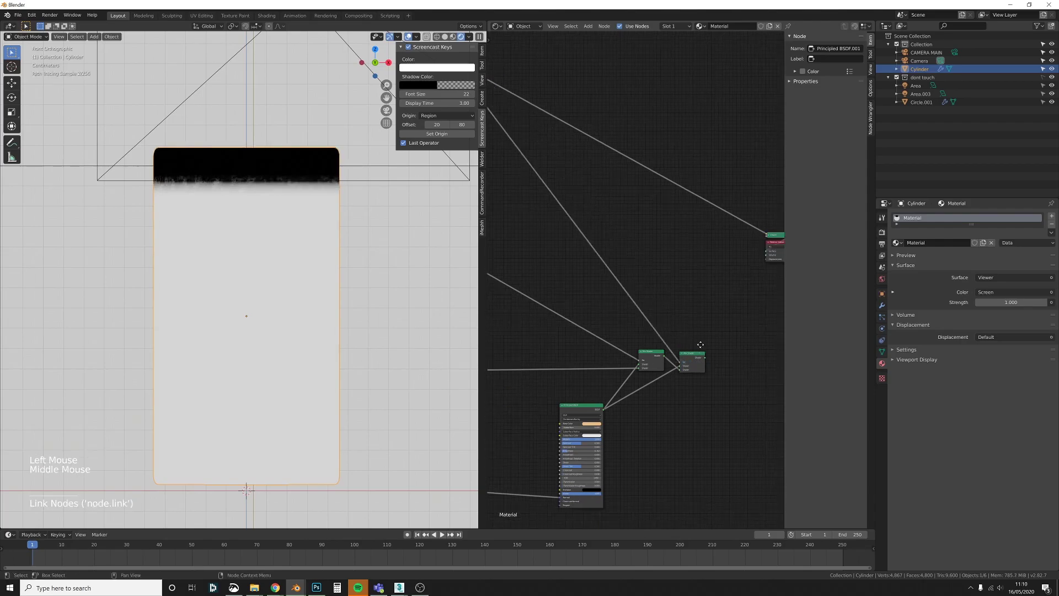
pyautogui.keyDown('ctrl'); pyautogui.keyDown('shift'); pyautogui.click(693, 359); pyautogui.keyUp('shift'); pyautogui.keyUp('ctrl')
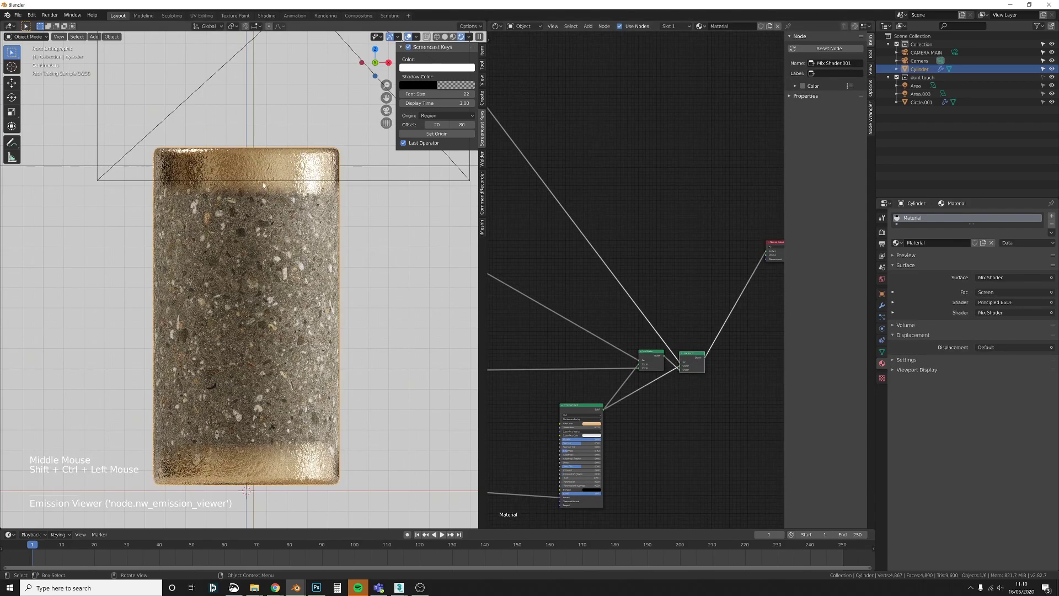
# Step: Make CAMERA MAIN the active scene camera and look through it
pyautogui.moveTo(492, 250); pyautogui.dragTo(563, 350, button='middle')
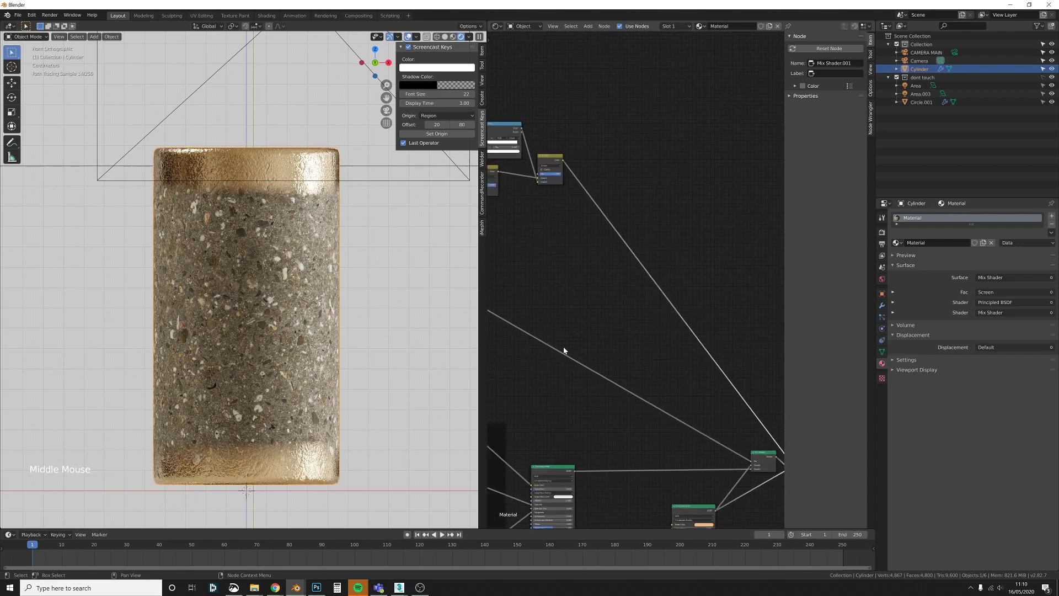
pyautogui.press('KP_0')
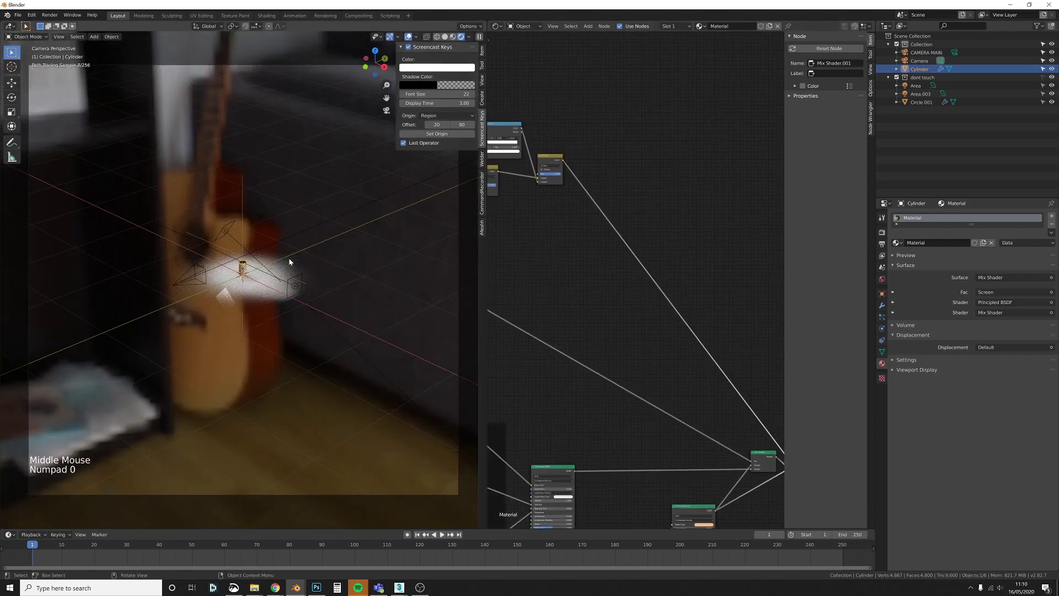
pyautogui.press('KP_0')
pyautogui.scroll(-4, 313, 189)
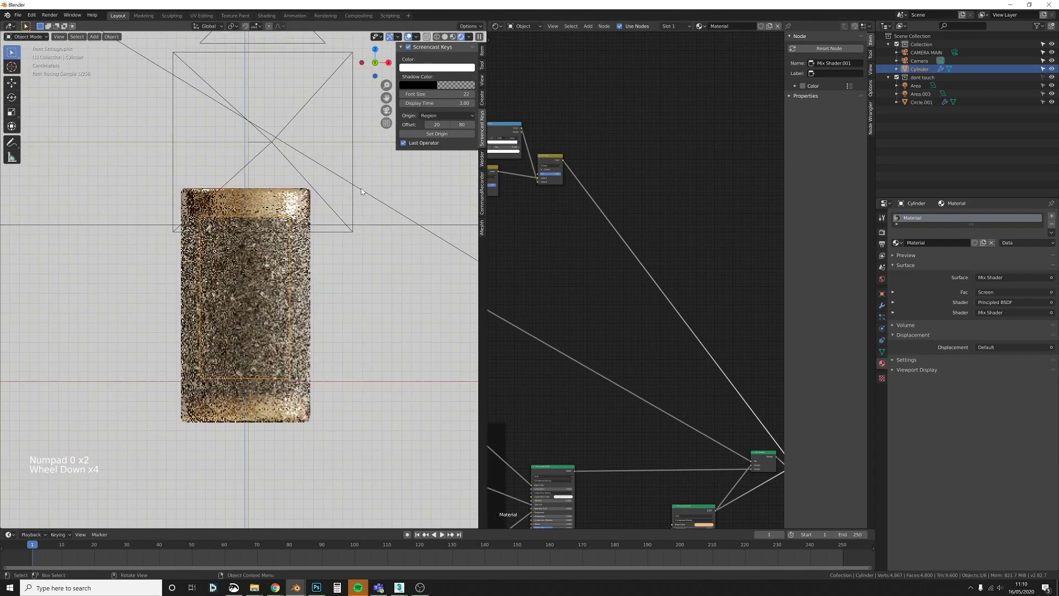
pyautogui.click(279, 151)
pyautogui.press('ctrl+KP_0')
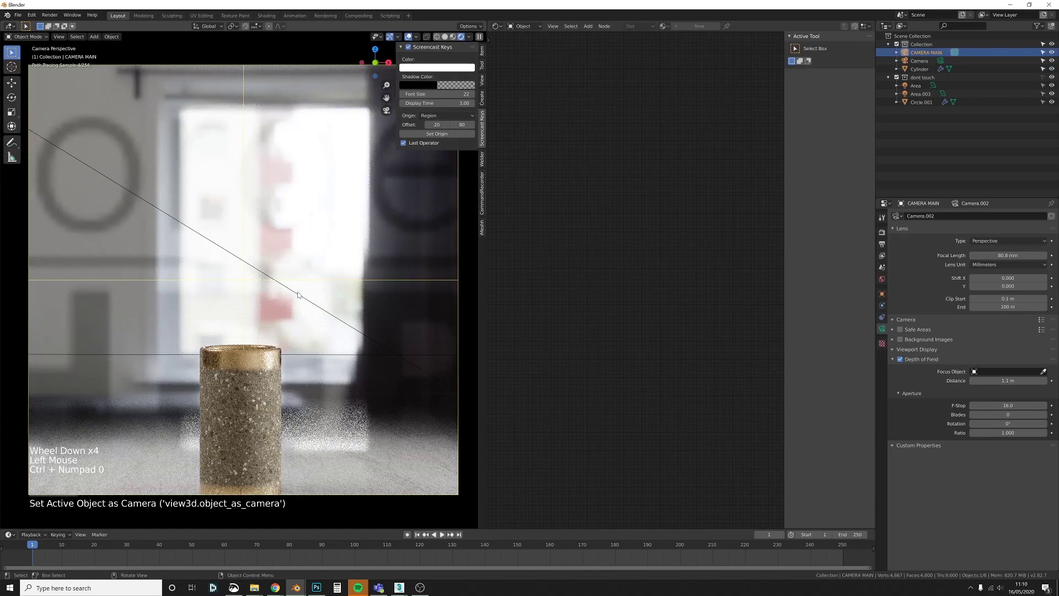
# Step: Move the camera until the whole cylinder is framed near the middle of the shot, and reselect the cylinder
pyautogui.press('g')
pyautogui.click(374, 230)
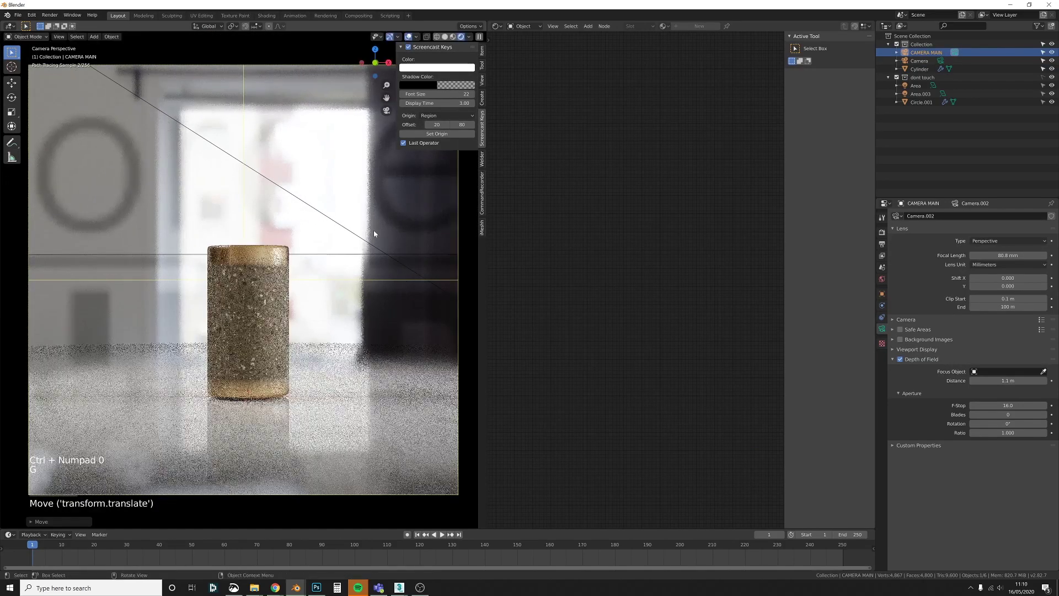
pyautogui.click(248, 331)
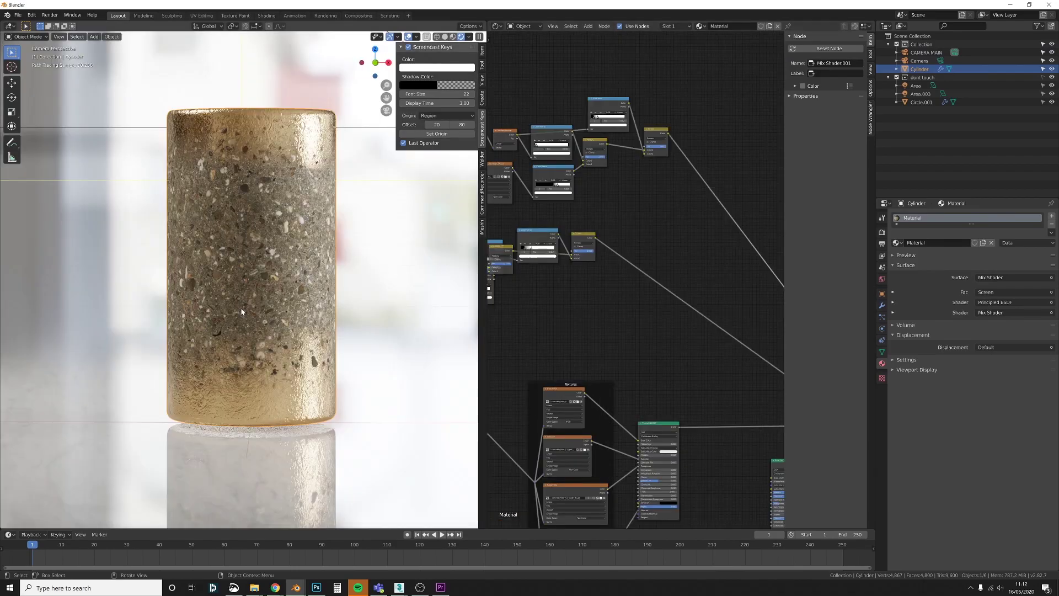
pyautogui.moveTo(549, 202); pyautogui.dragTo(590, 173, button='middle')
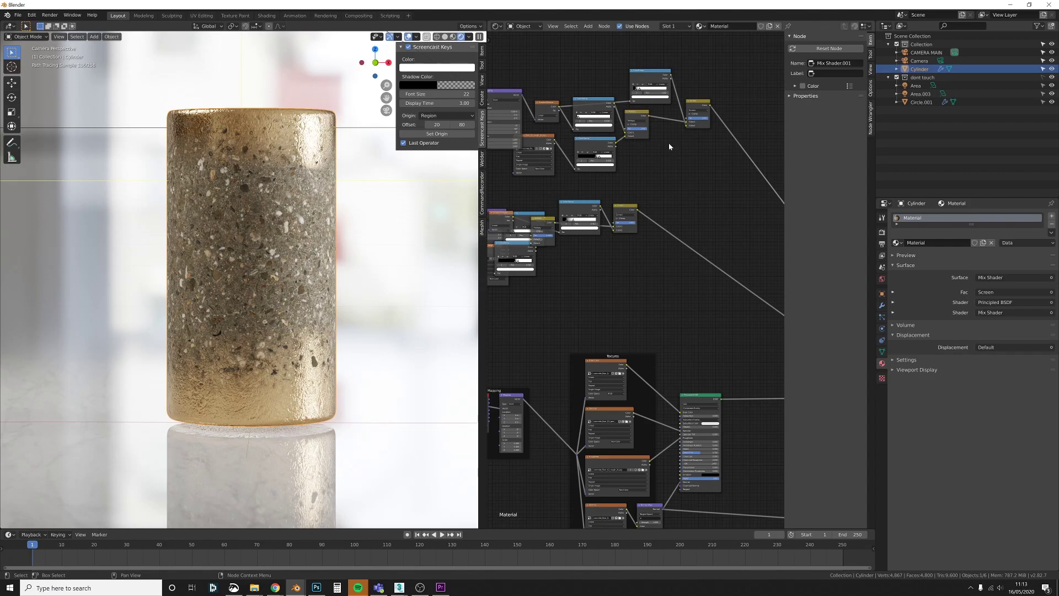
pyautogui.moveTo(619, 163); pyautogui.dragTo(661, 203, button='middle')
pyautogui.scroll(3, 660, 203)
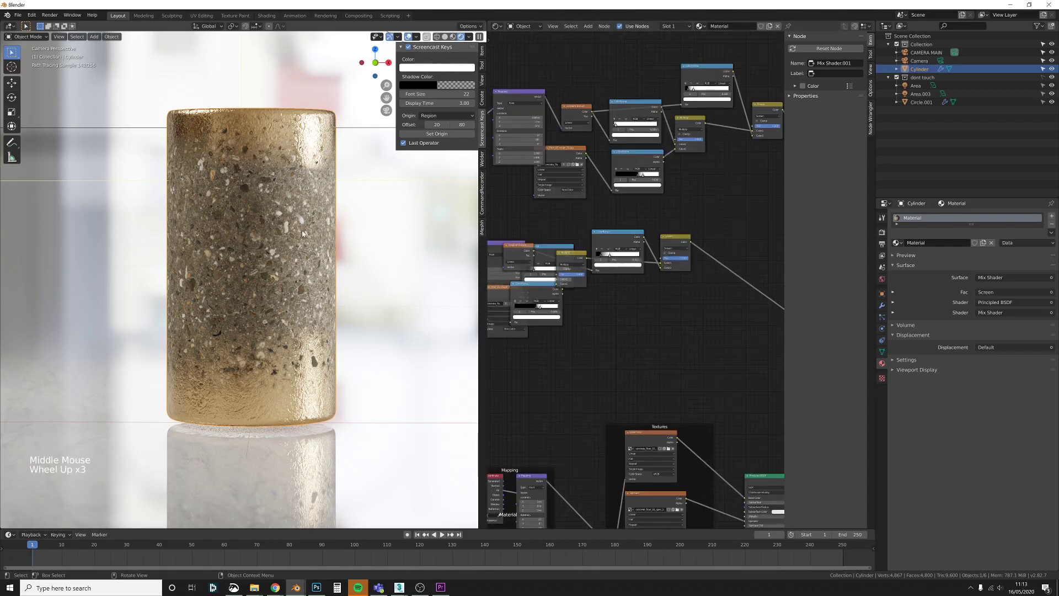